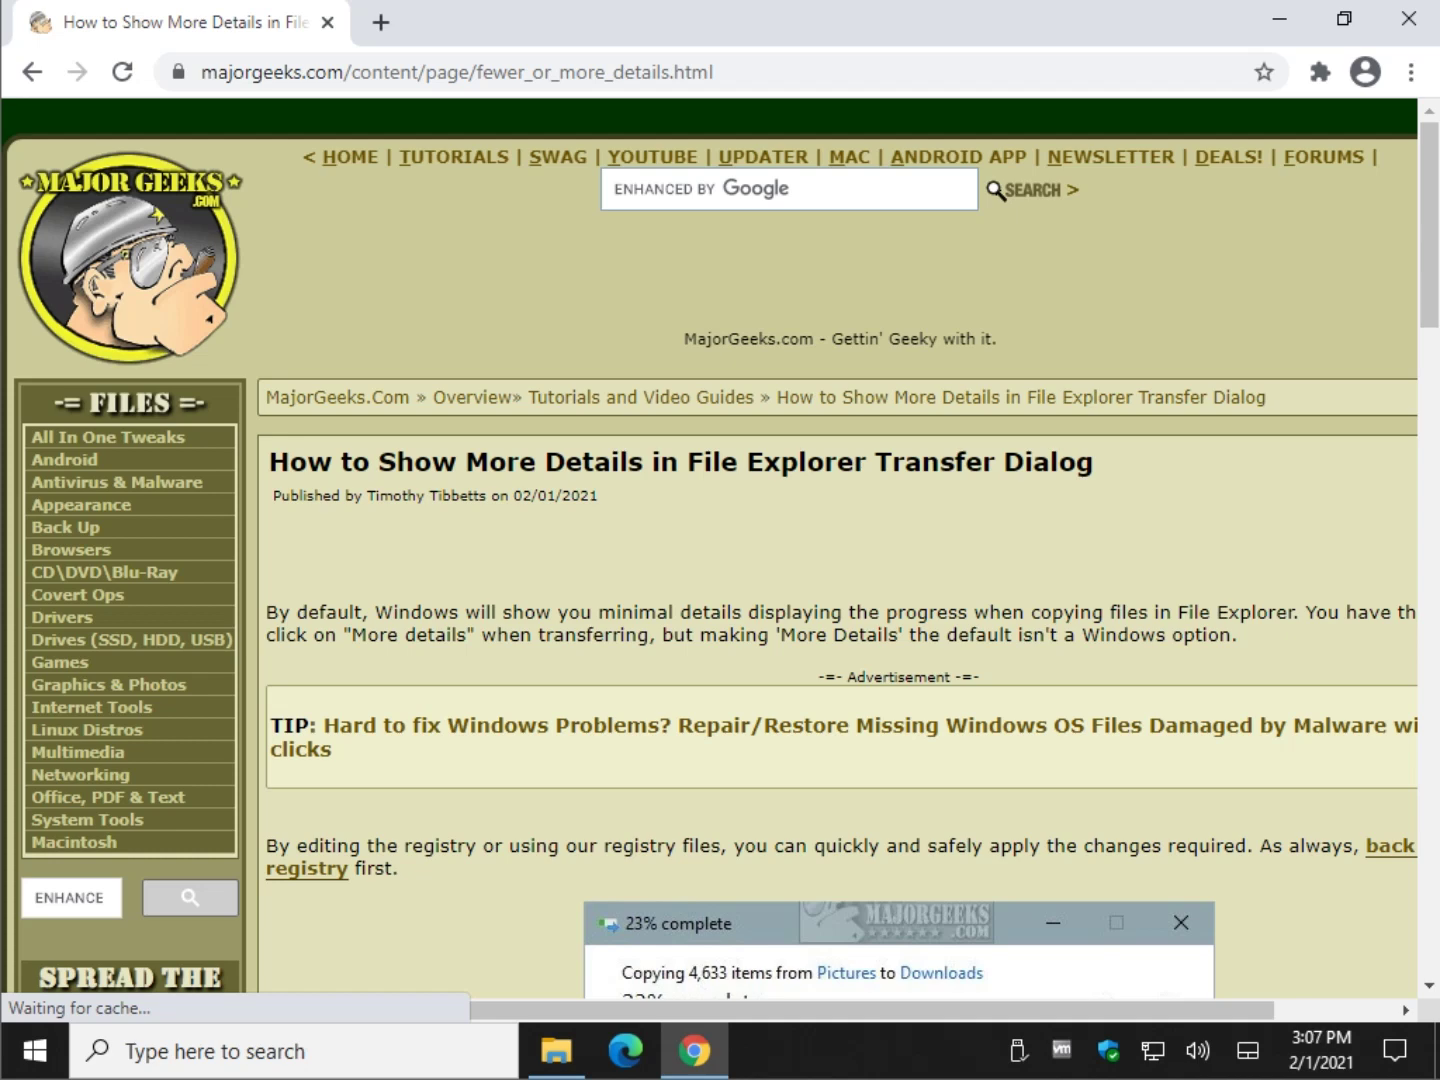
# Step: Copy MajorGeeks Programs from Downloads into Pictures, expand More details, then close the dialog
pyautogui.click(556, 1049)
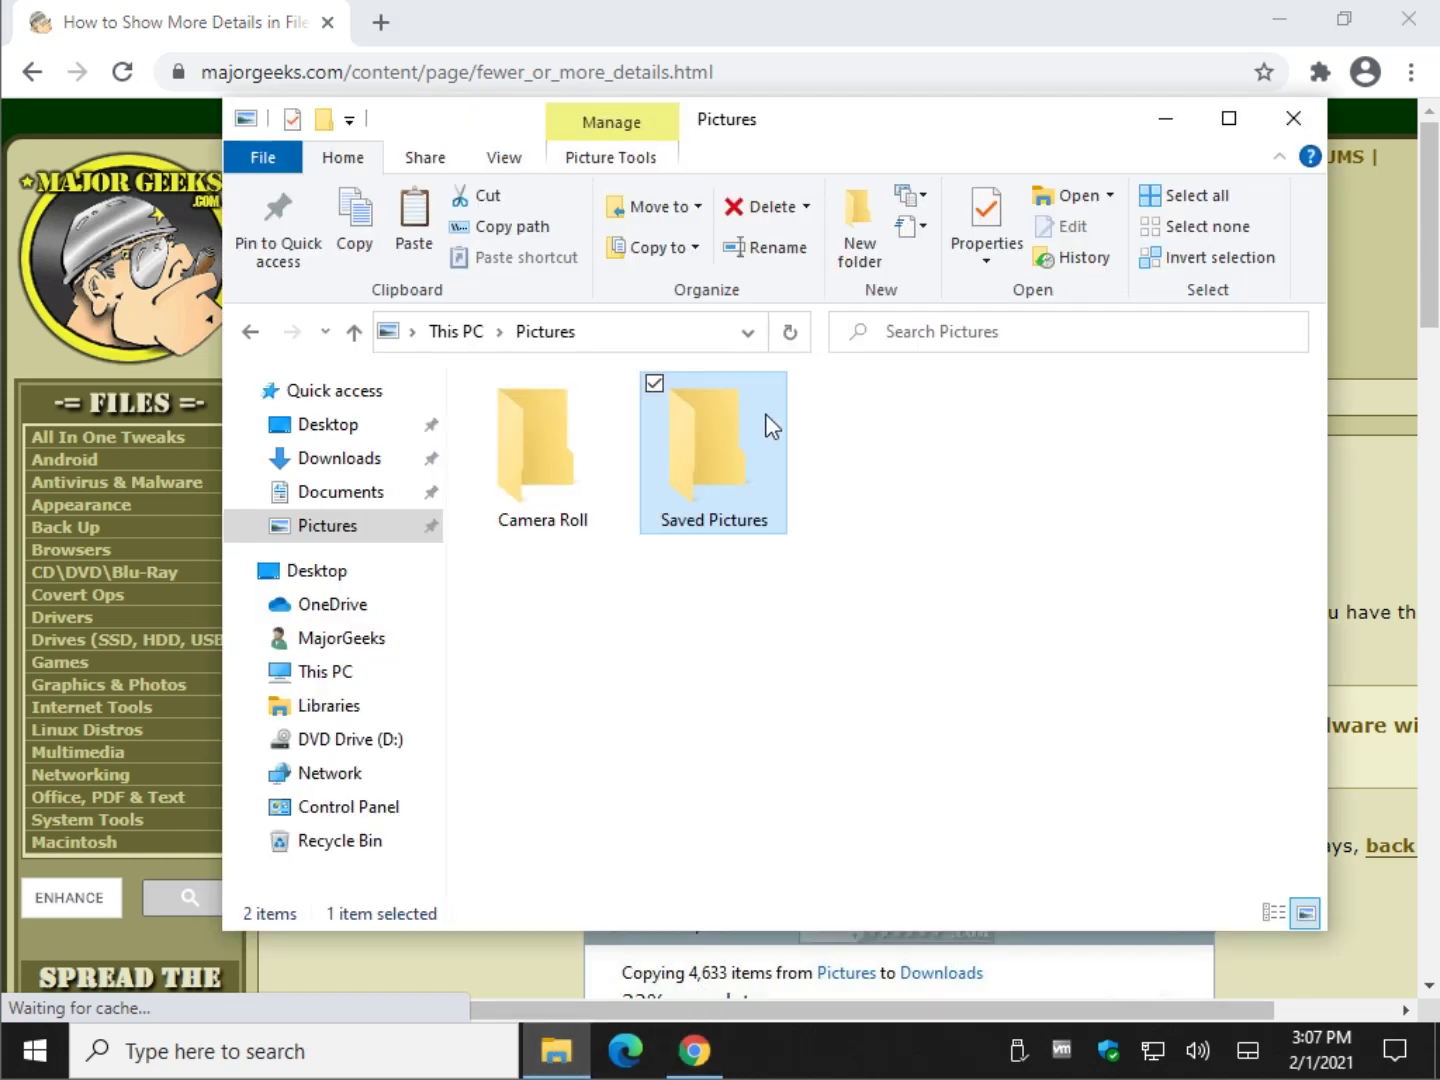
pyautogui.click(378, 459)
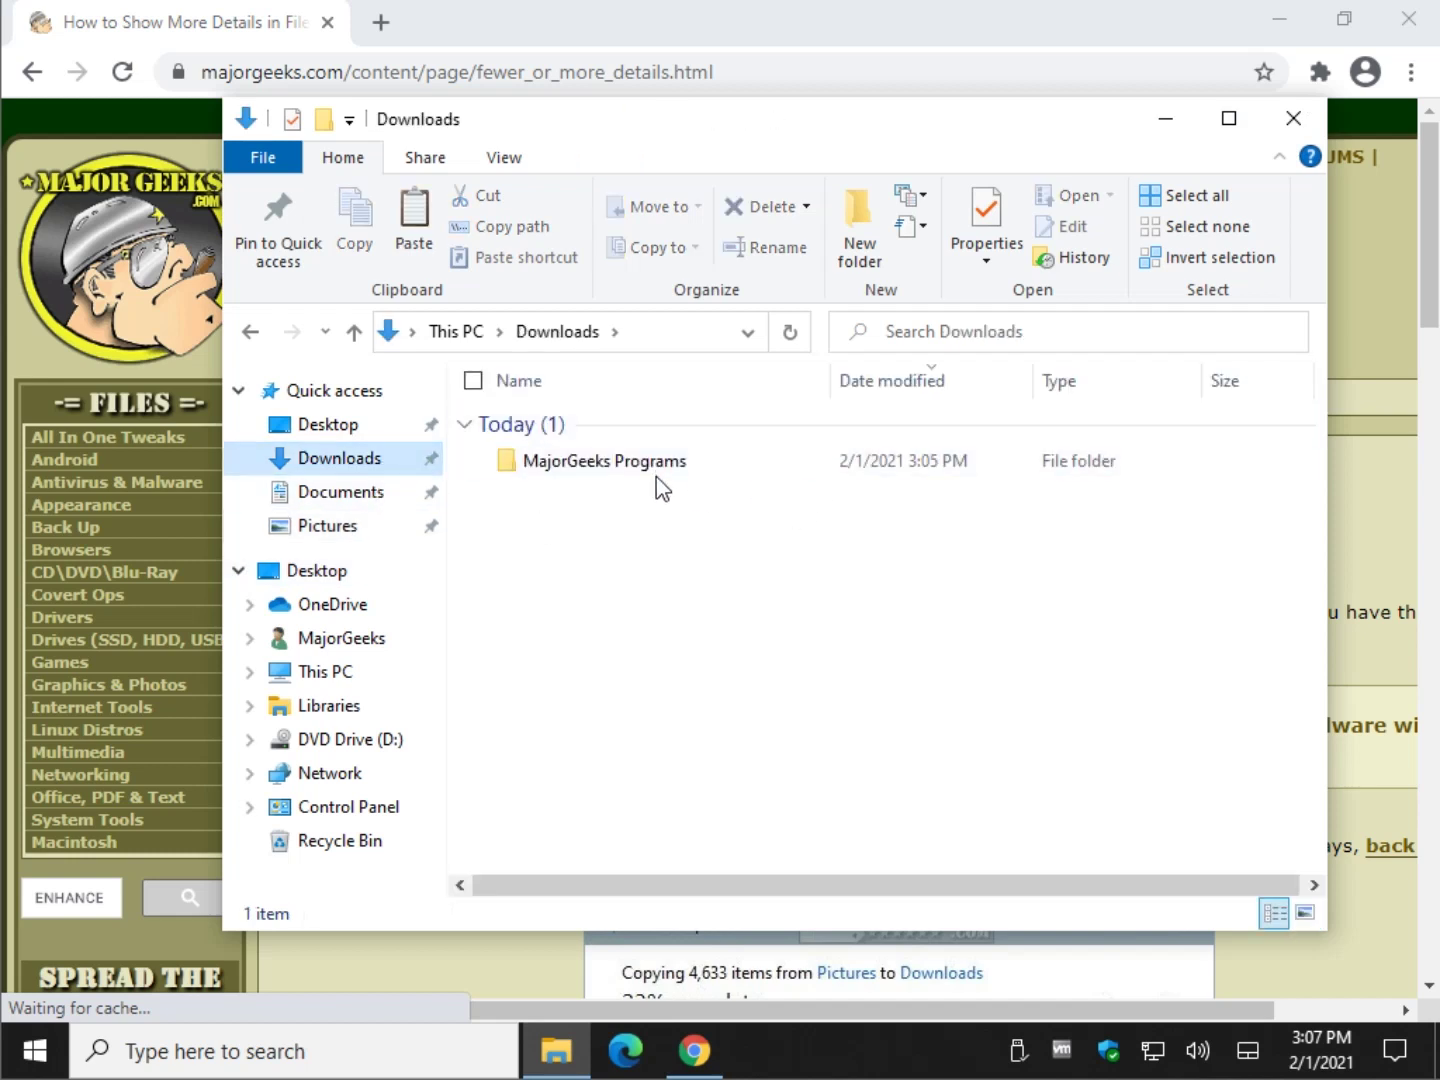
pyautogui.click(682, 464)
pyautogui.moveTo(682, 465); pyautogui.dragTo(373, 535)
pyautogui.click(419, 541)
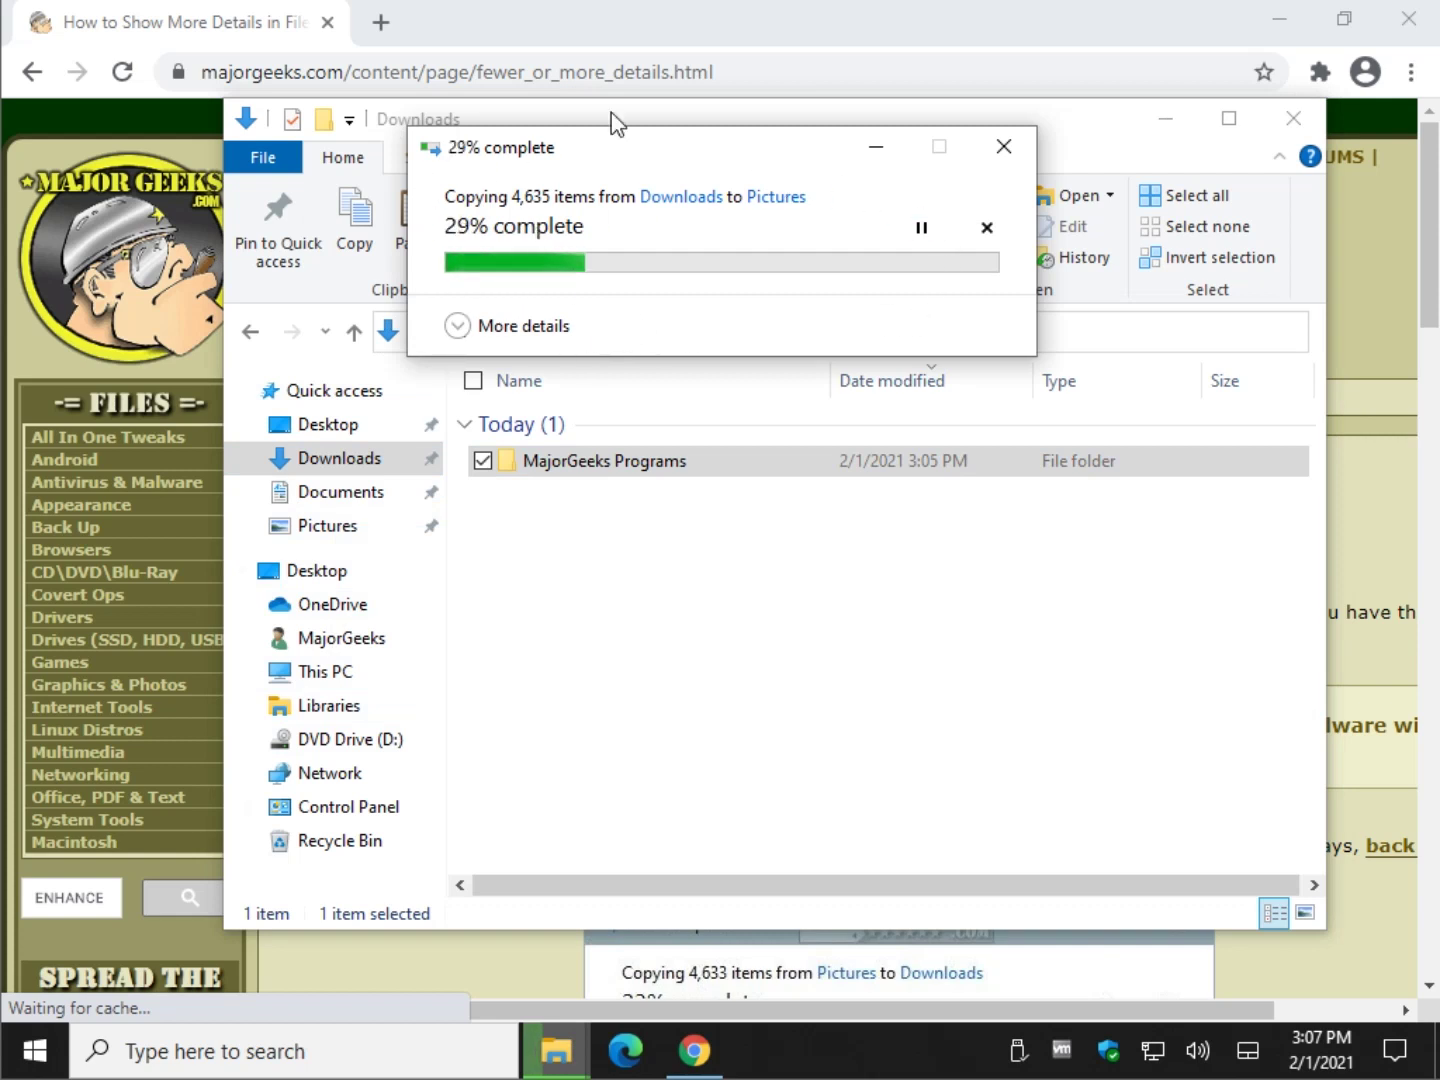
pyautogui.click(516, 340)
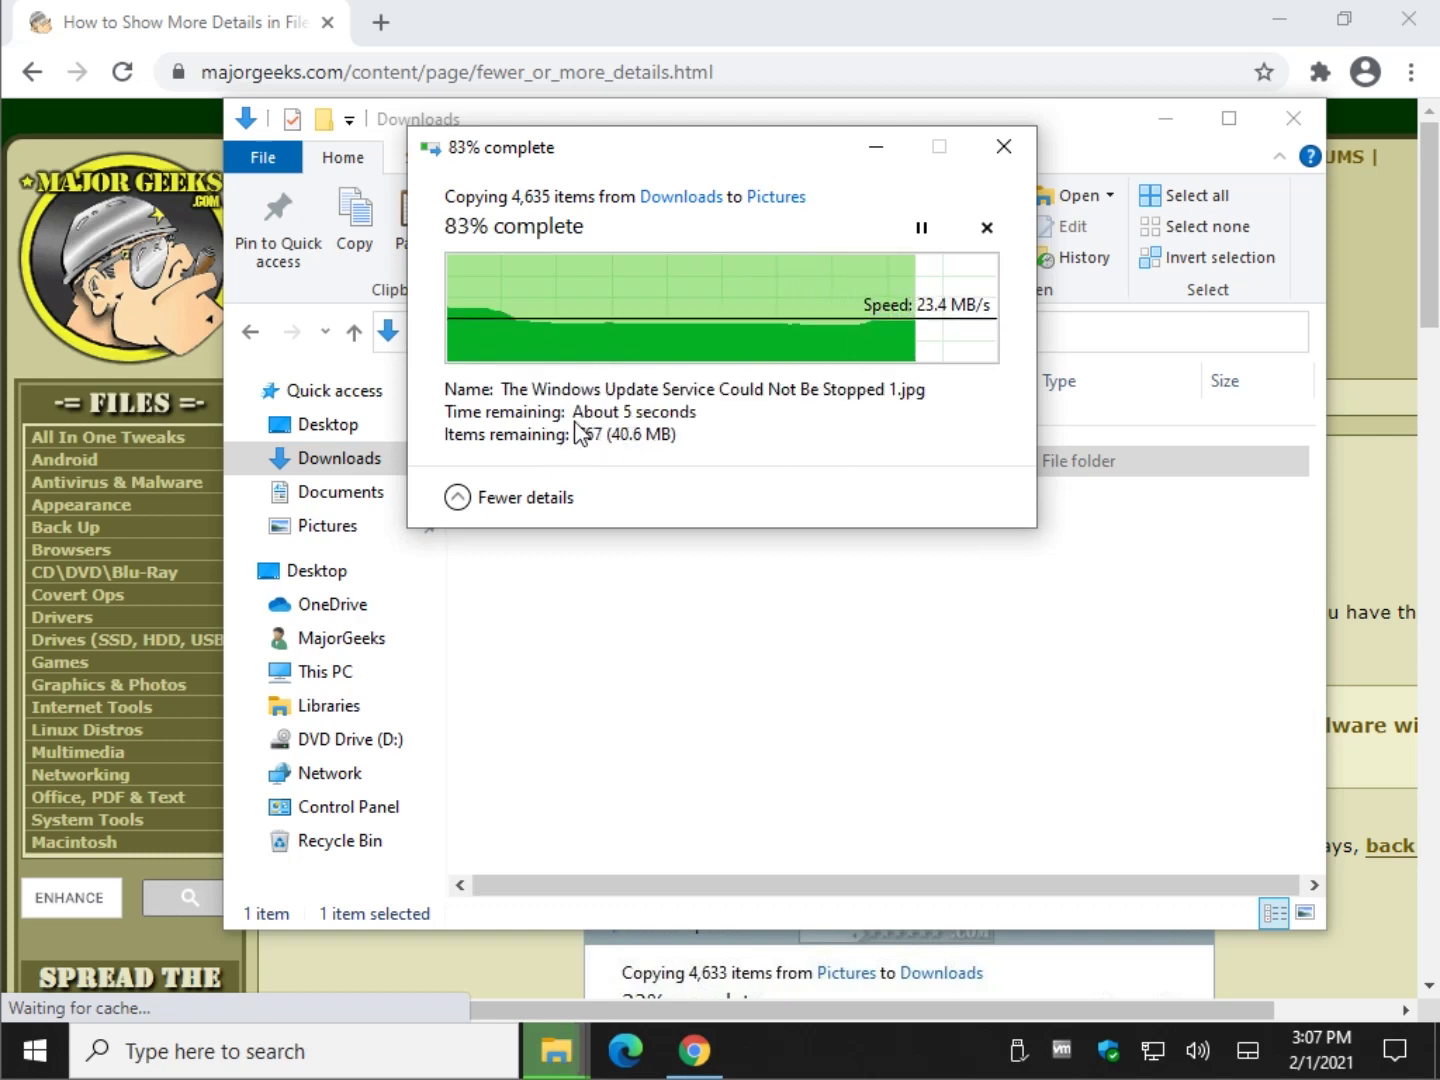
pyautogui.click(1006, 150)
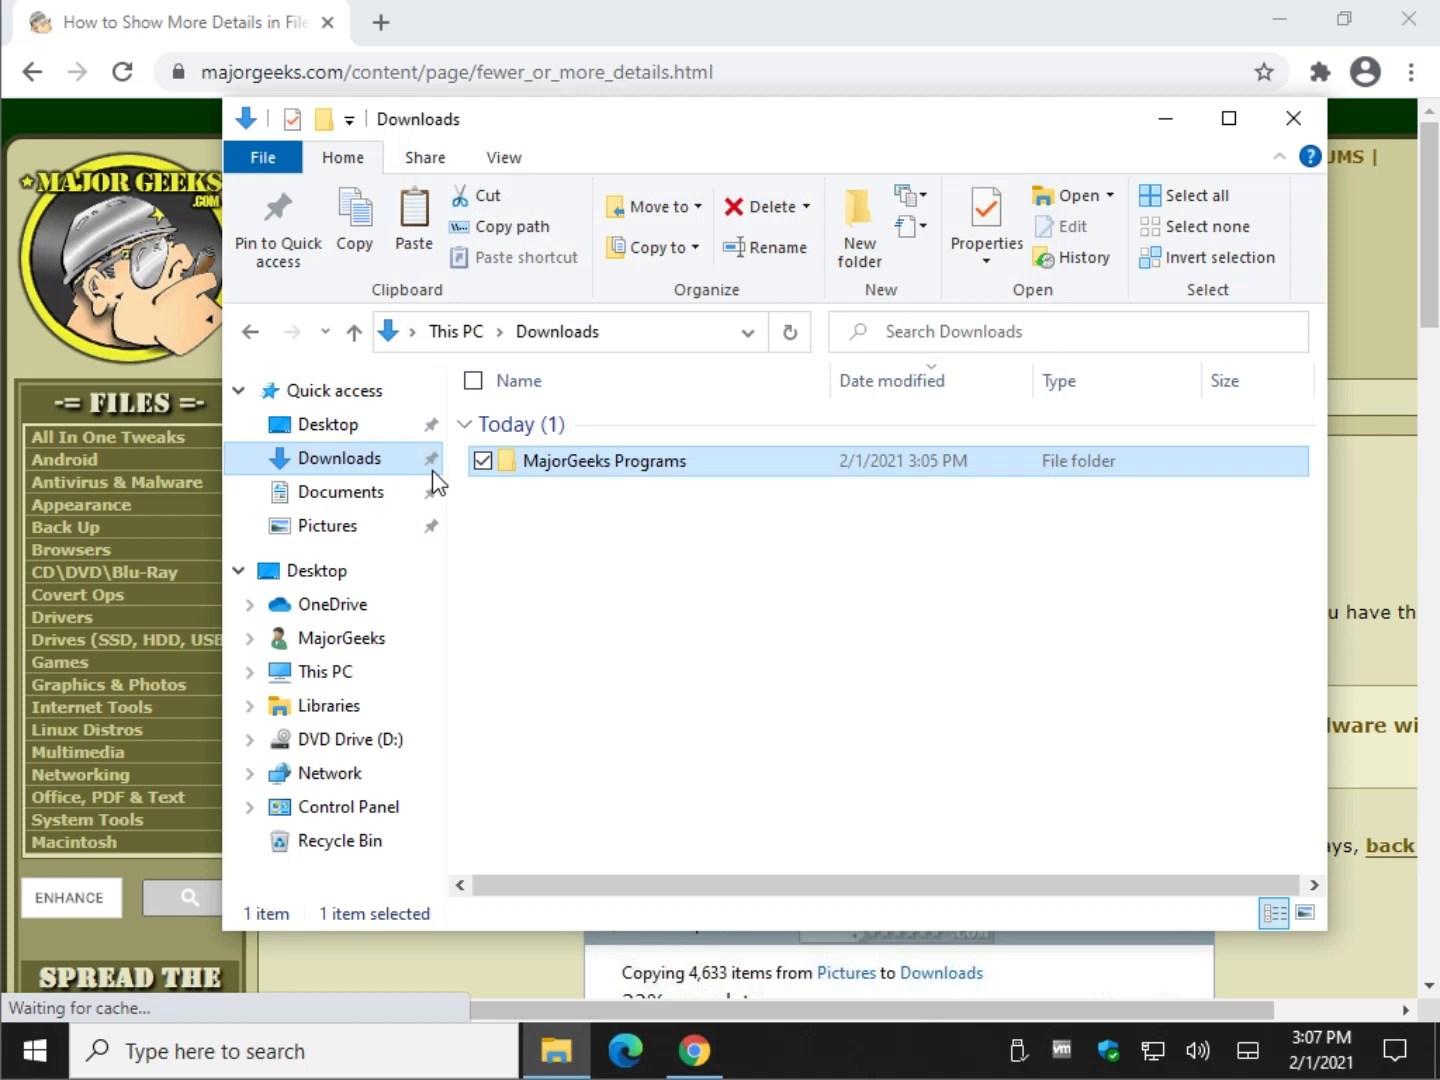
# Step: Delete the MajorGeeks Programs copy from Pictures and return to Downloads
pyautogui.click(340, 527)
pyautogui.click(698, 483)
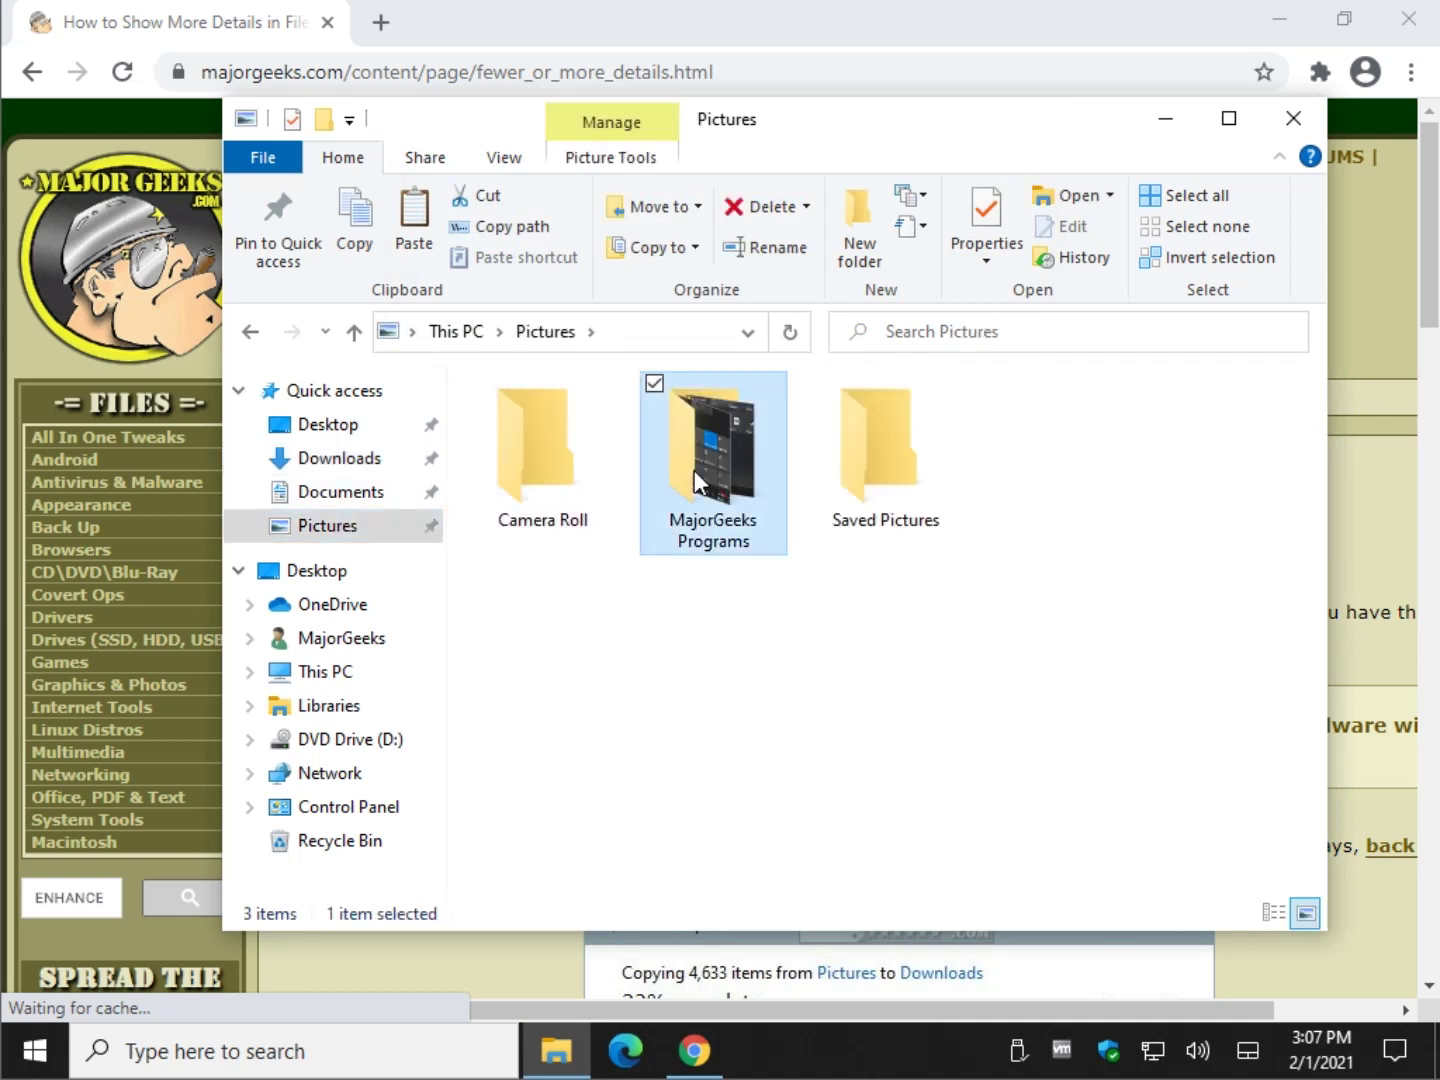
pyautogui.press('Delete')
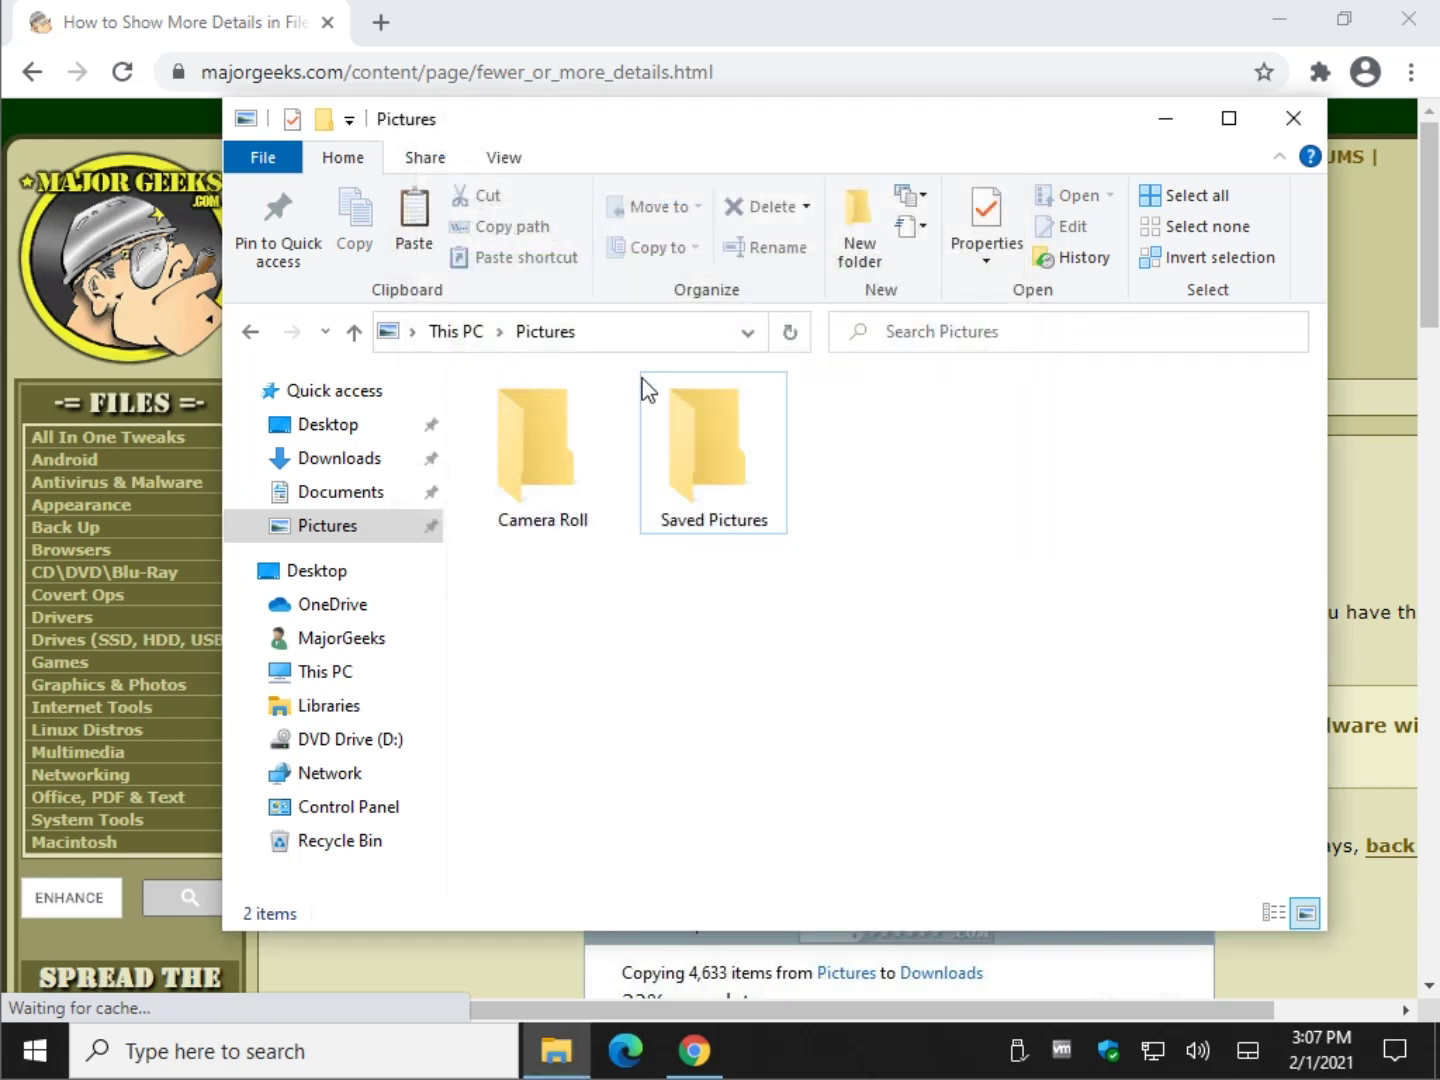
pyautogui.click(342, 496)
pyautogui.click(340, 458)
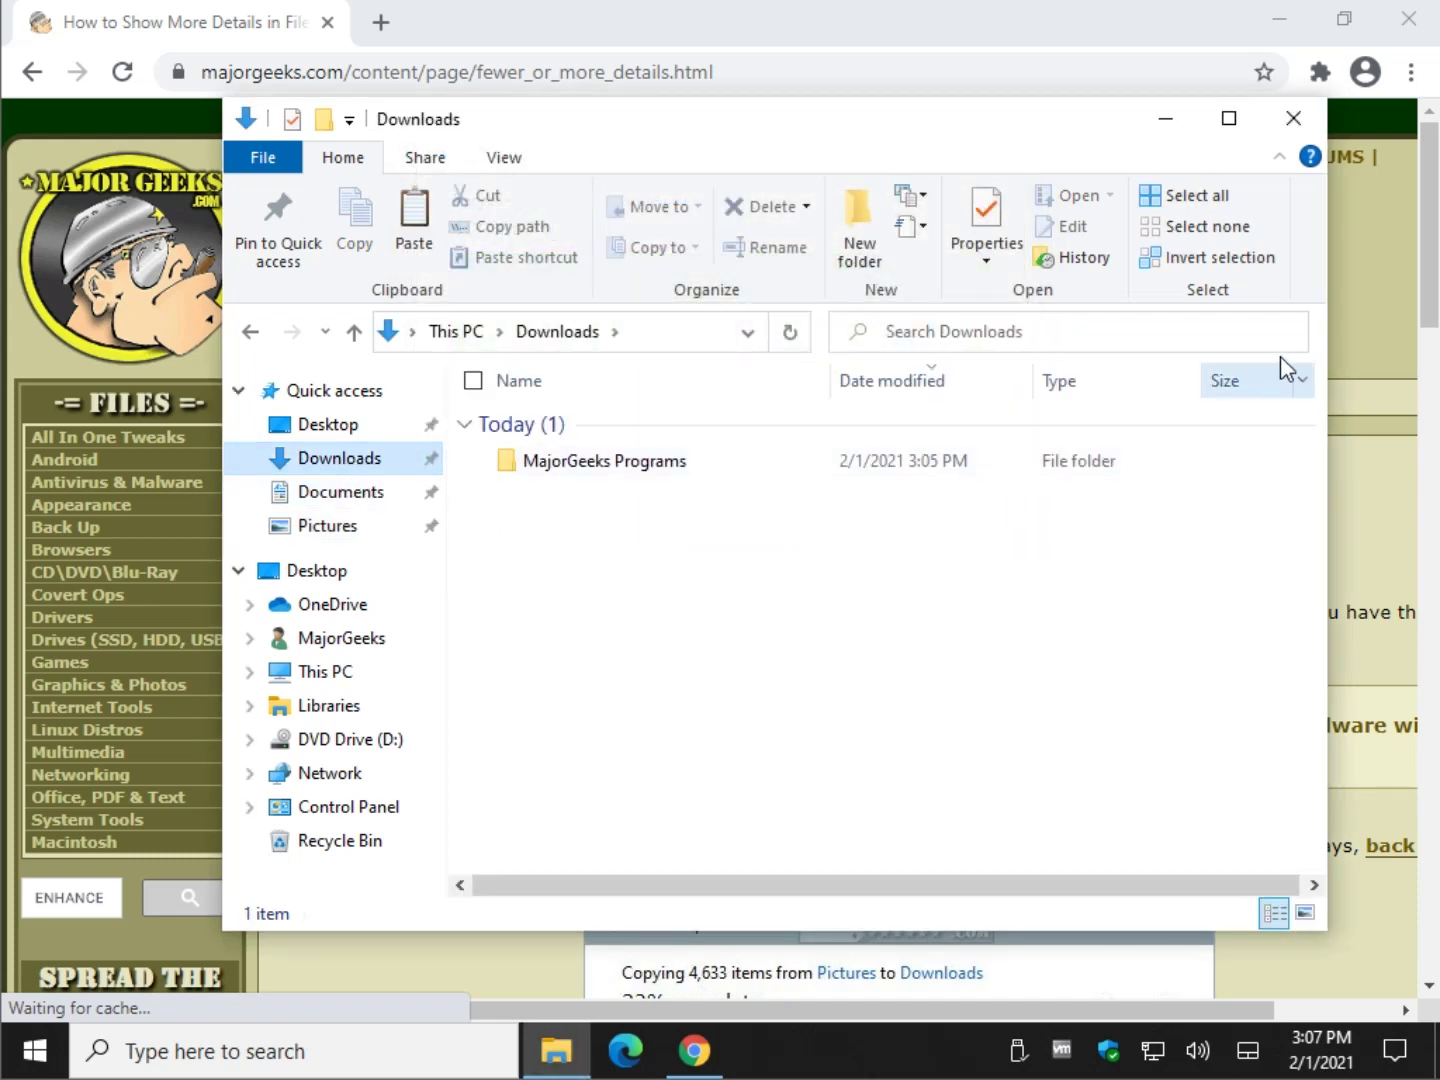
# Step: Download the 'Show More Details in File Explorer Transfer Dialog' registry zip from MajorGeeks
pyautogui.click(1367, 325)
pyautogui.scroll(-4, 652, 693)
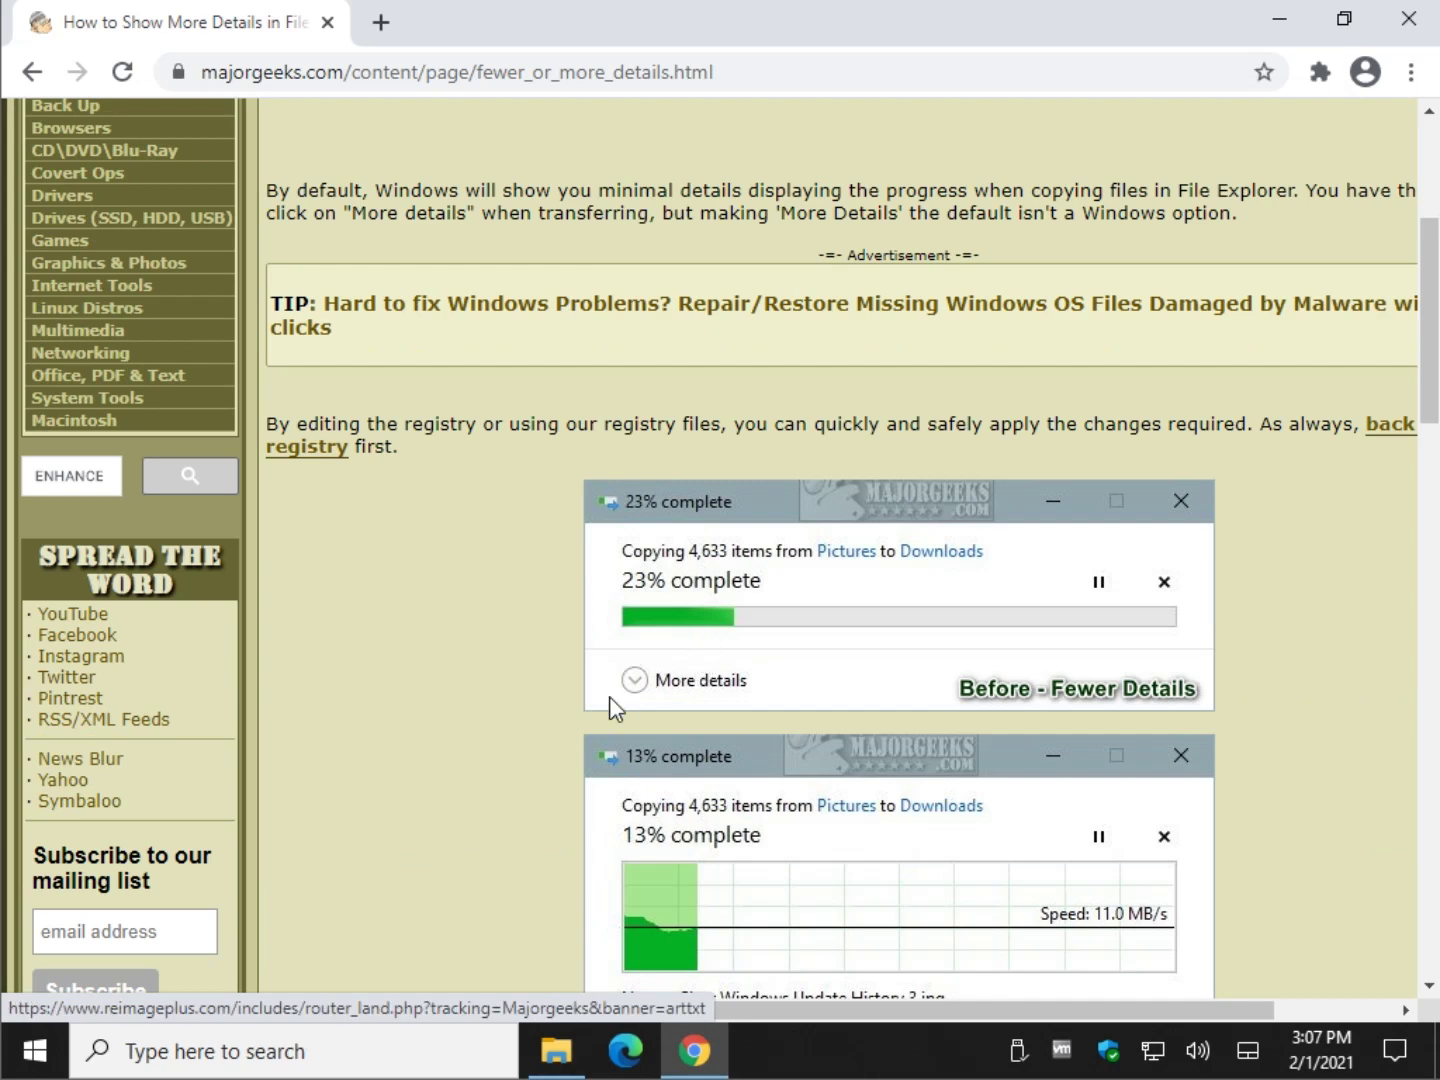
pyautogui.scroll(-2, 609, 697)
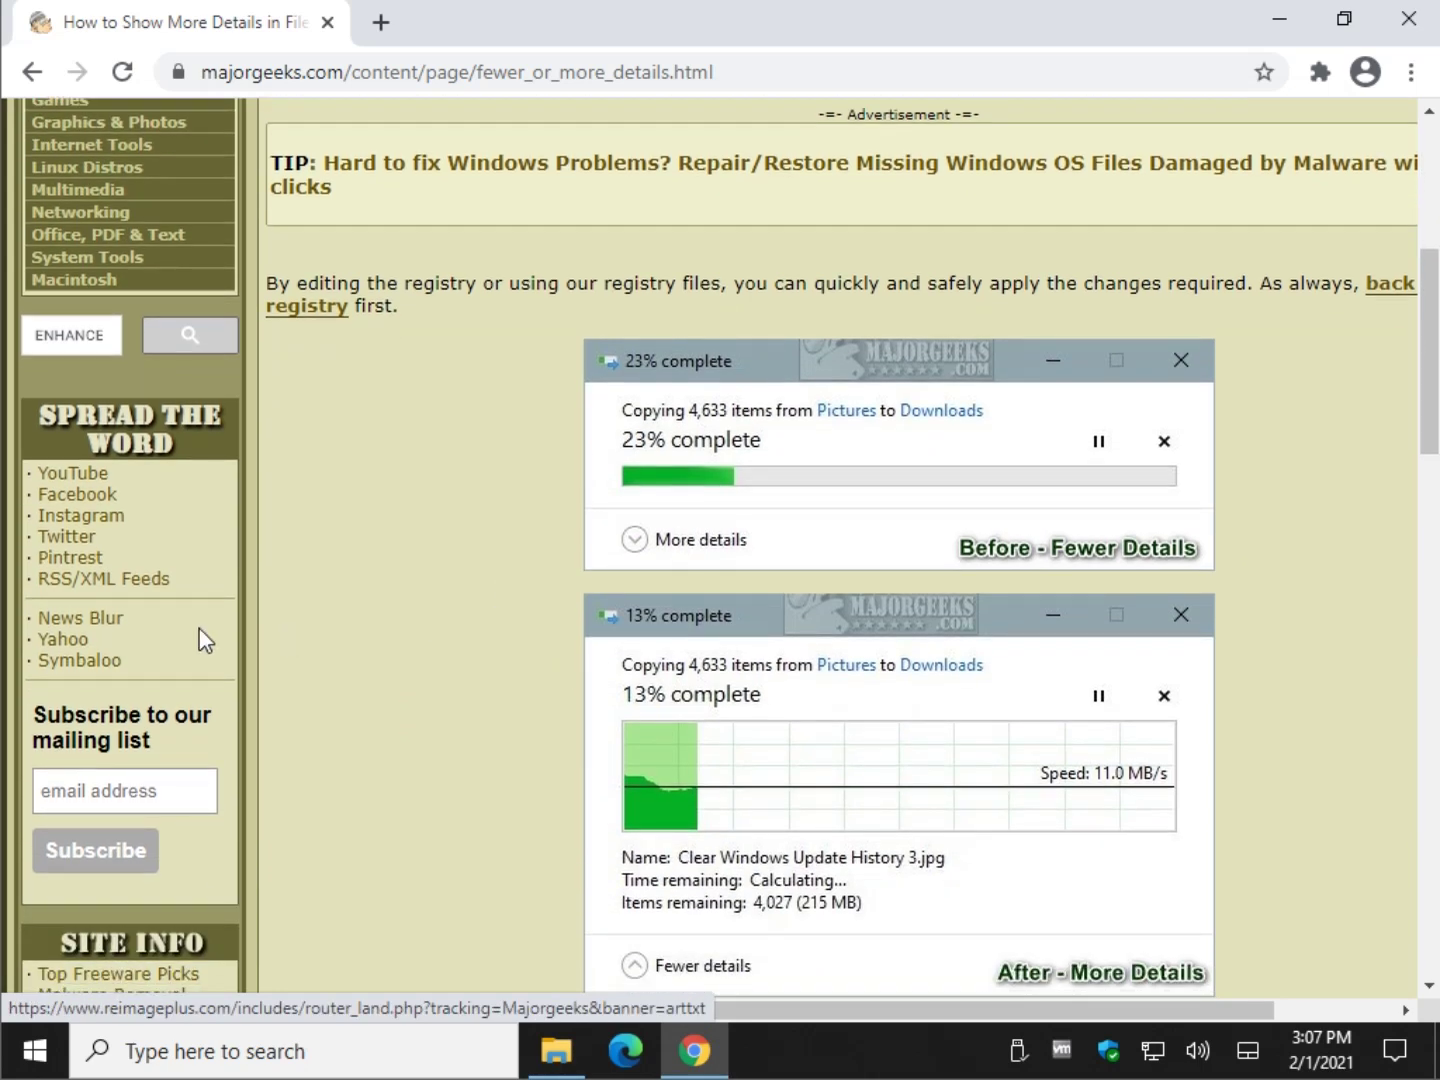
pyautogui.scroll(-4, 495, 665)
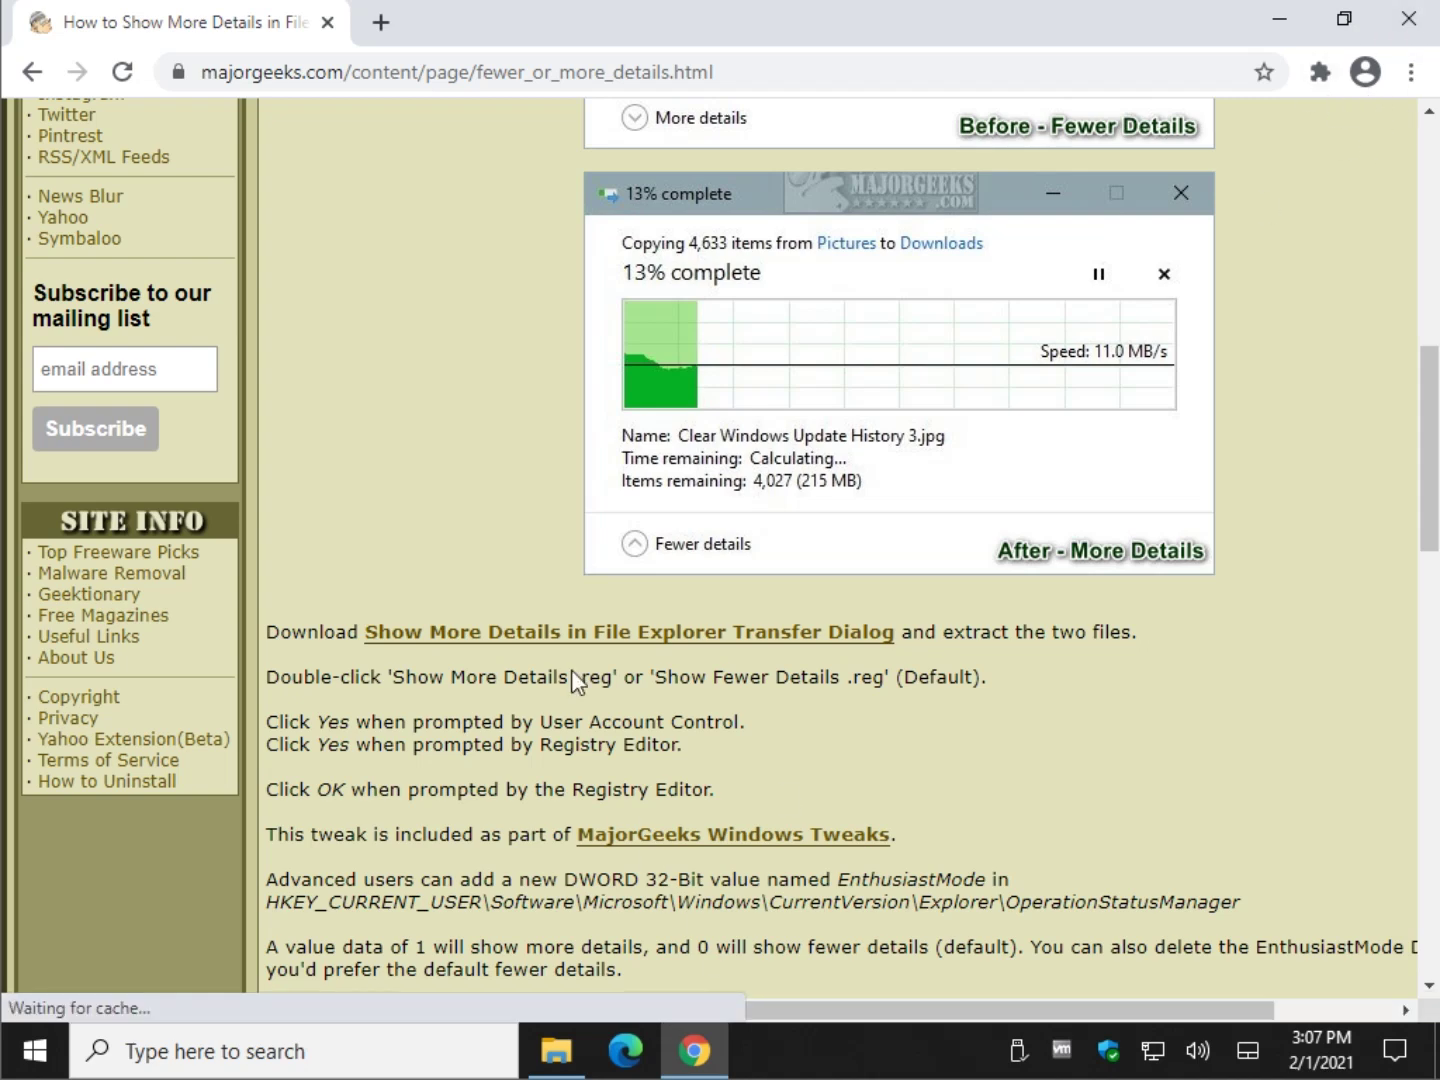
pyautogui.click(523, 632)
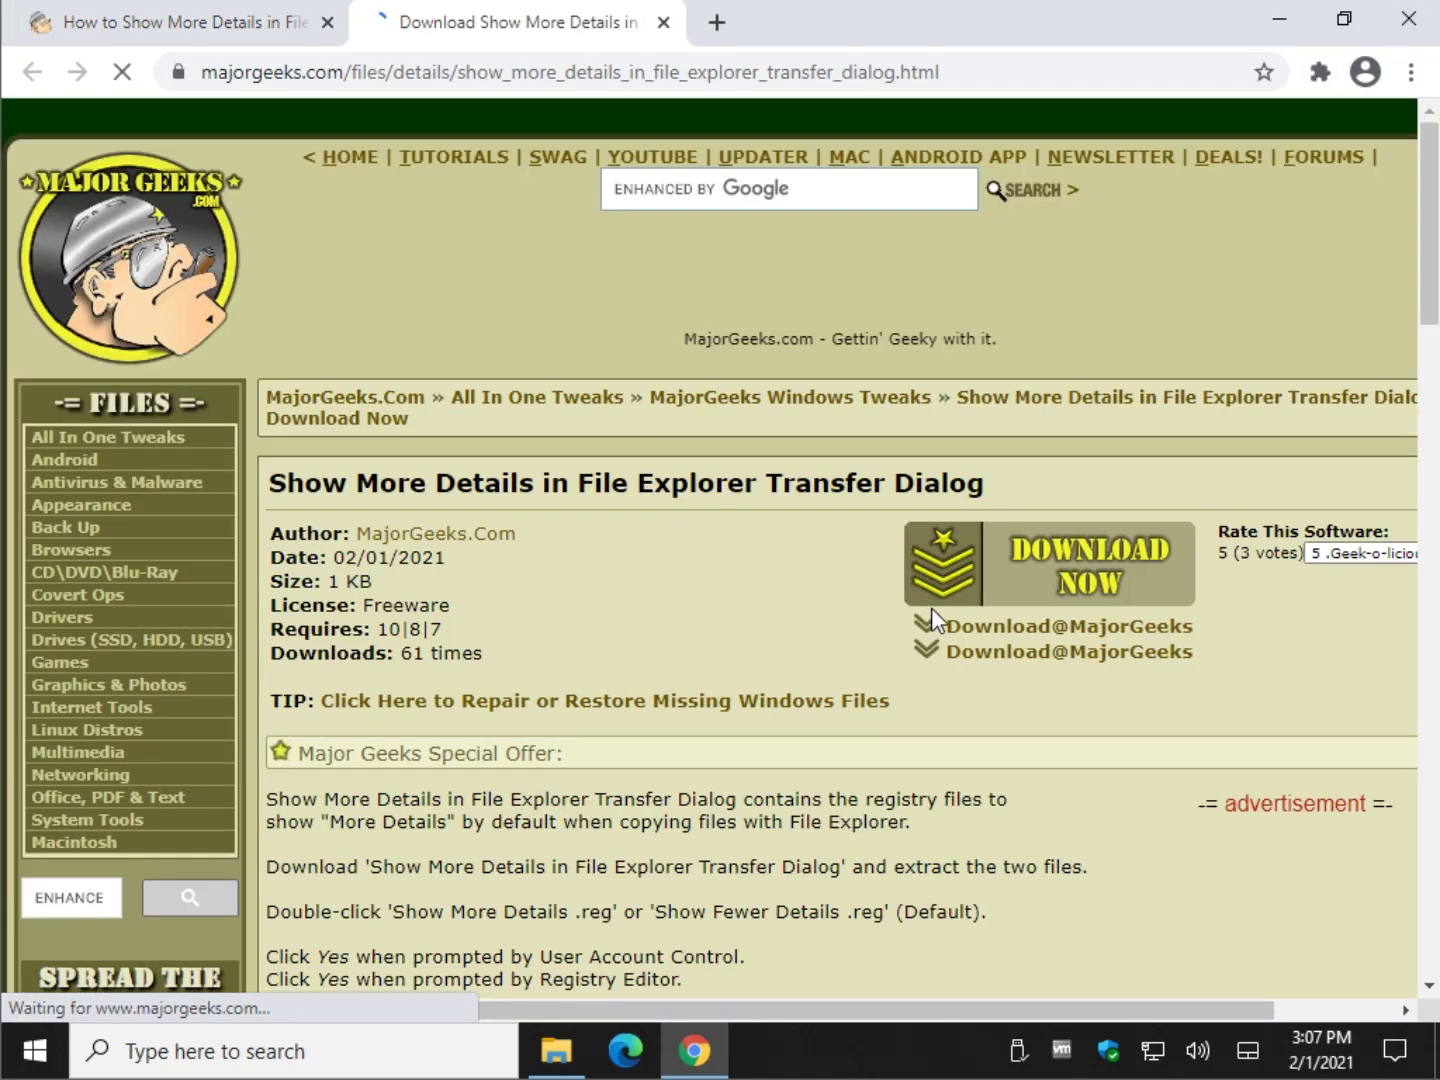
pyautogui.click(931, 607)
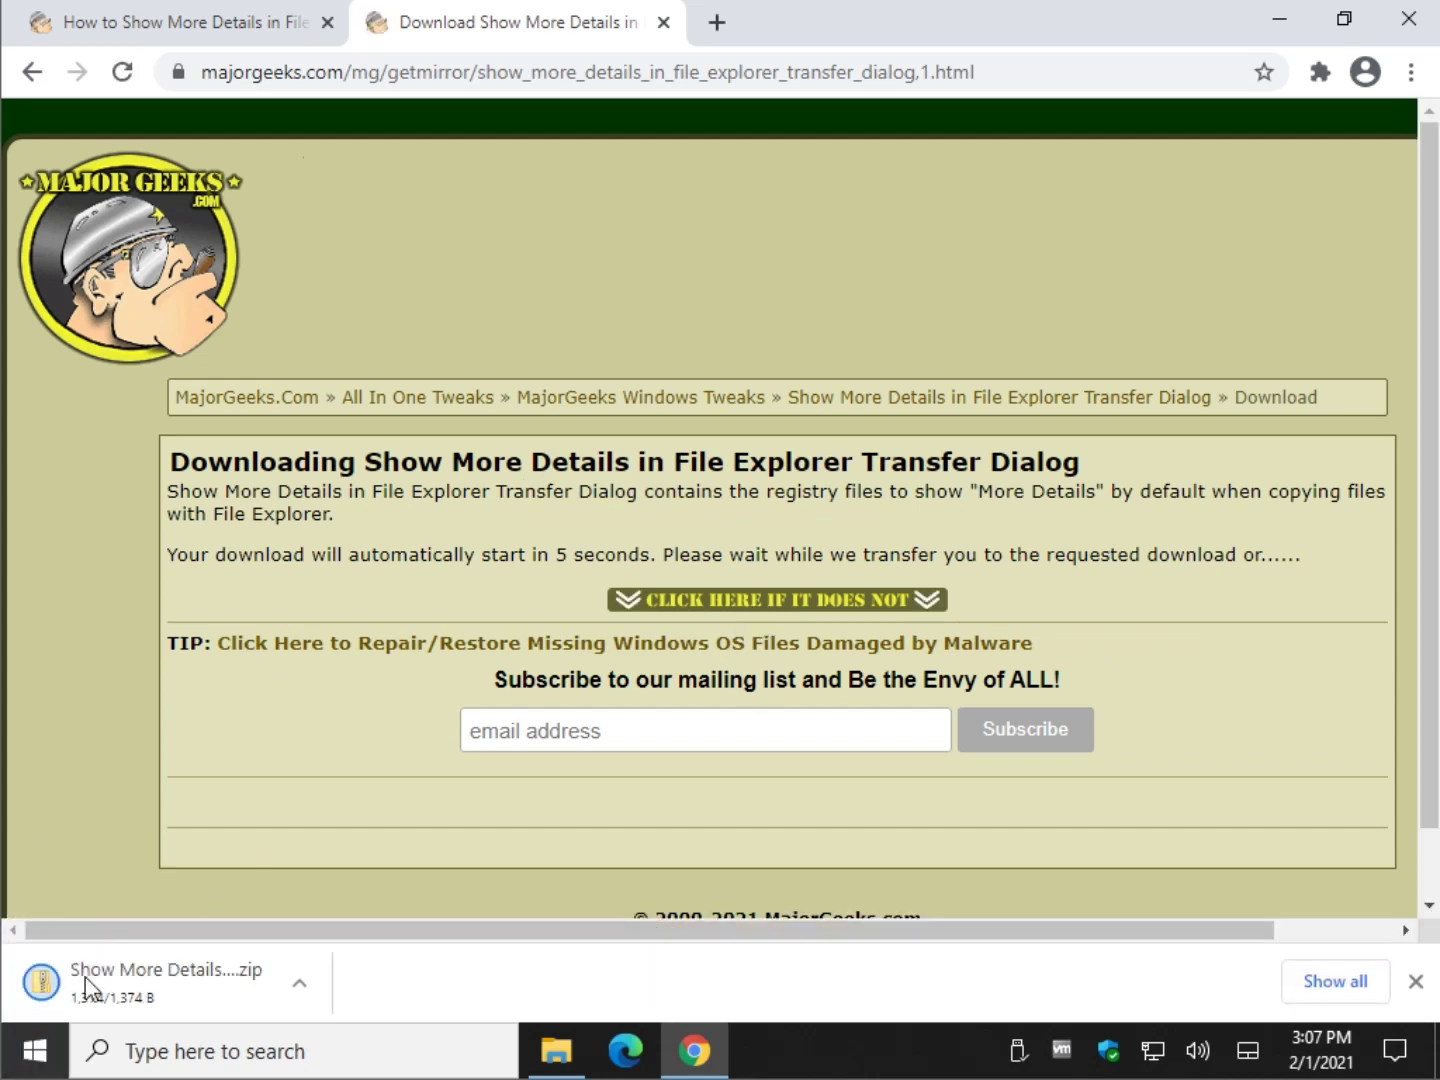
pyautogui.hotkey('ctrl', 'w')
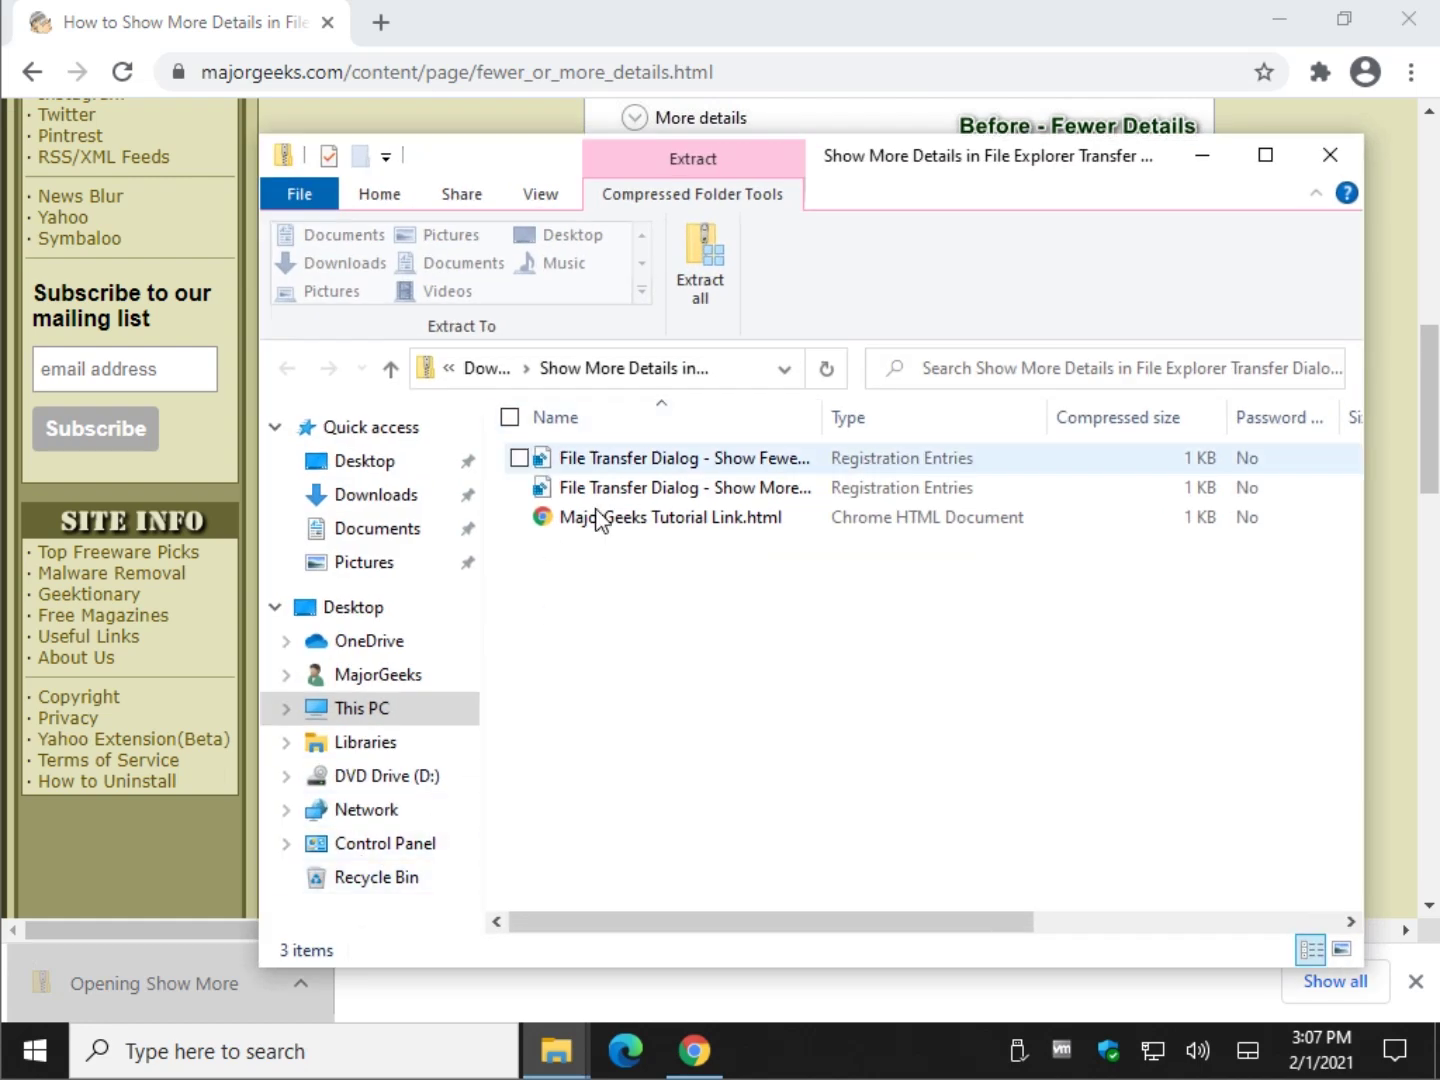
# Step: Widen the zip's Name column and look over its two .reg files and tutorial link
pyautogui.moveTo(829, 408); pyautogui.dragTo(932, 410)
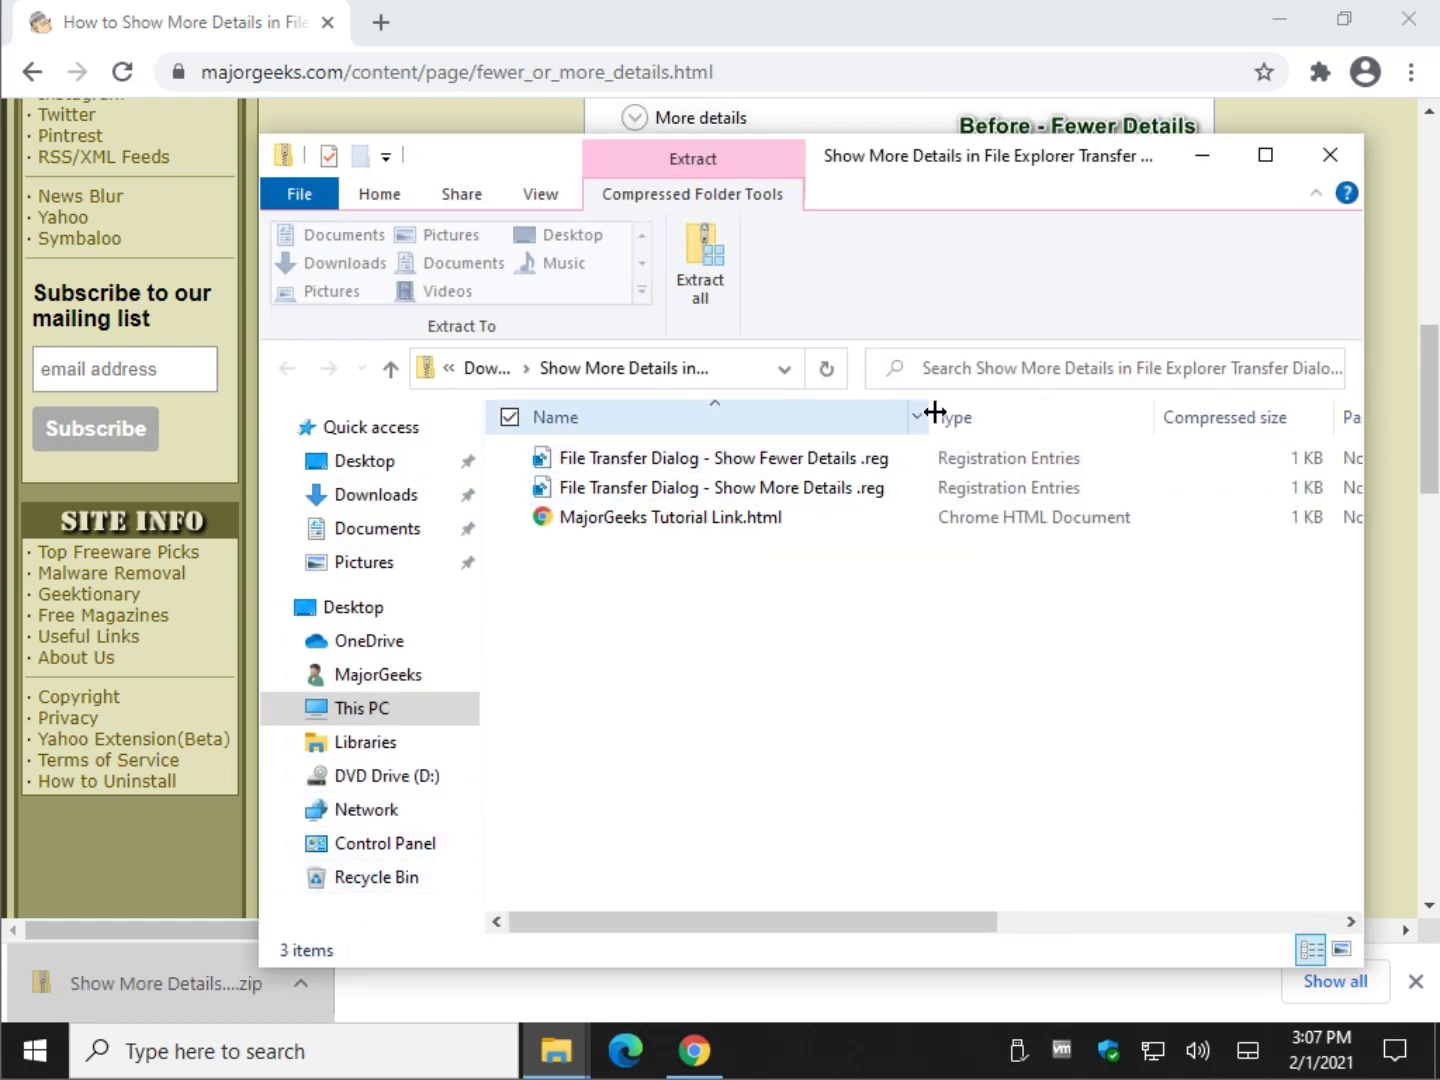
pyautogui.click(689, 523)
pyautogui.click(477, 121)
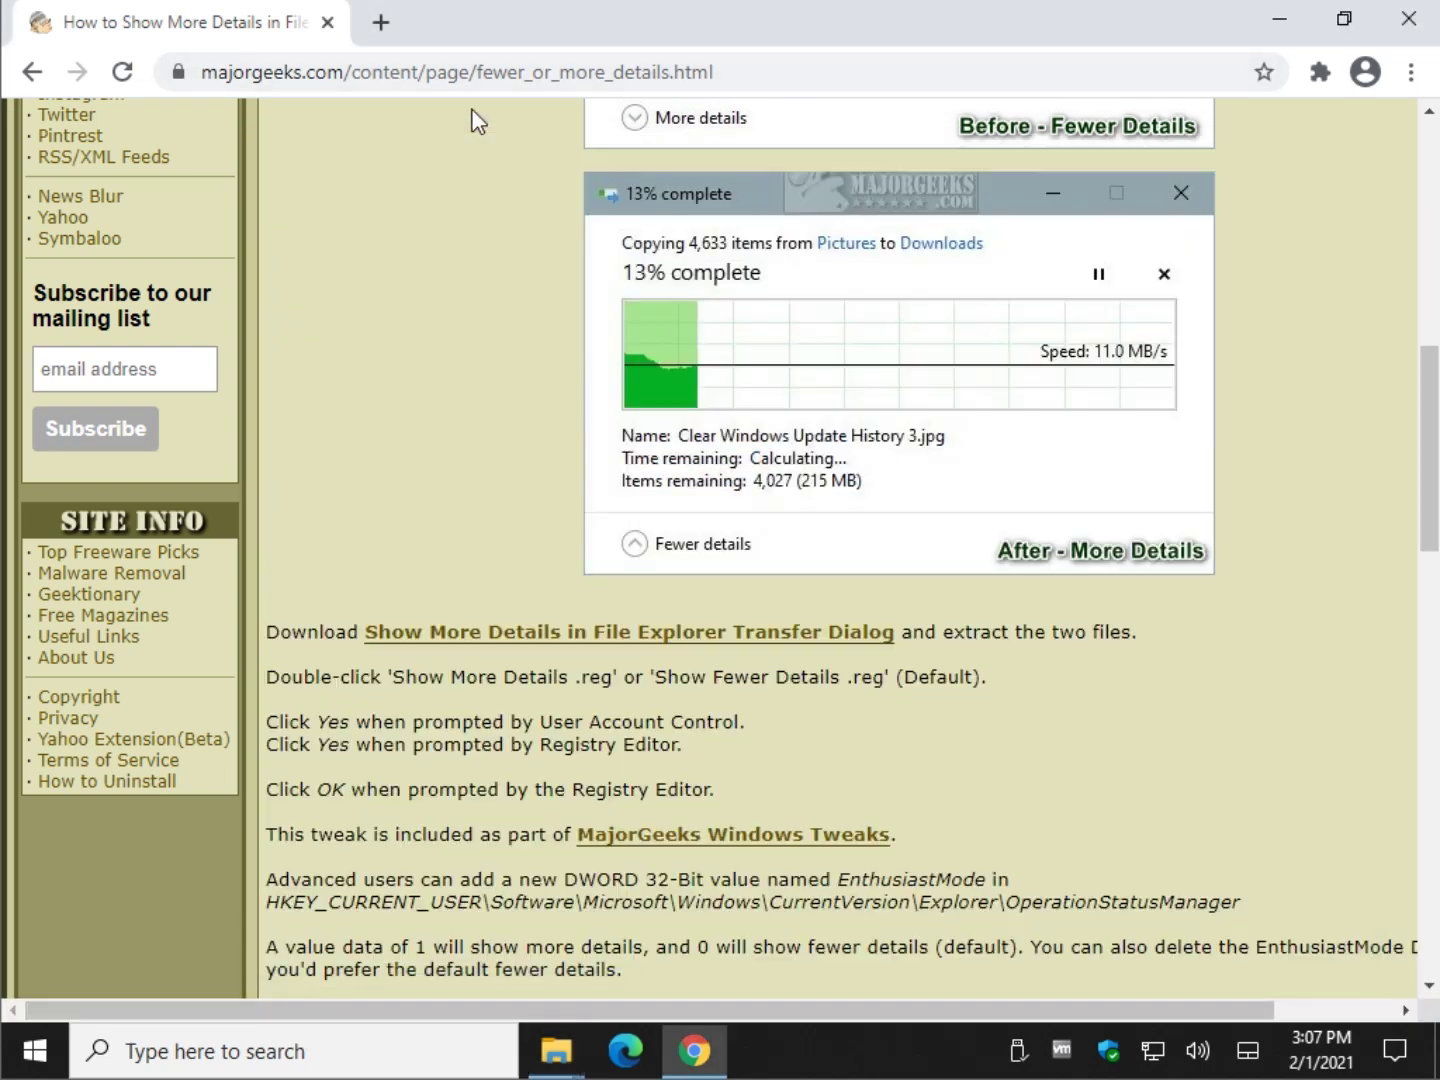
pyautogui.scroll(-1, 443, 541)
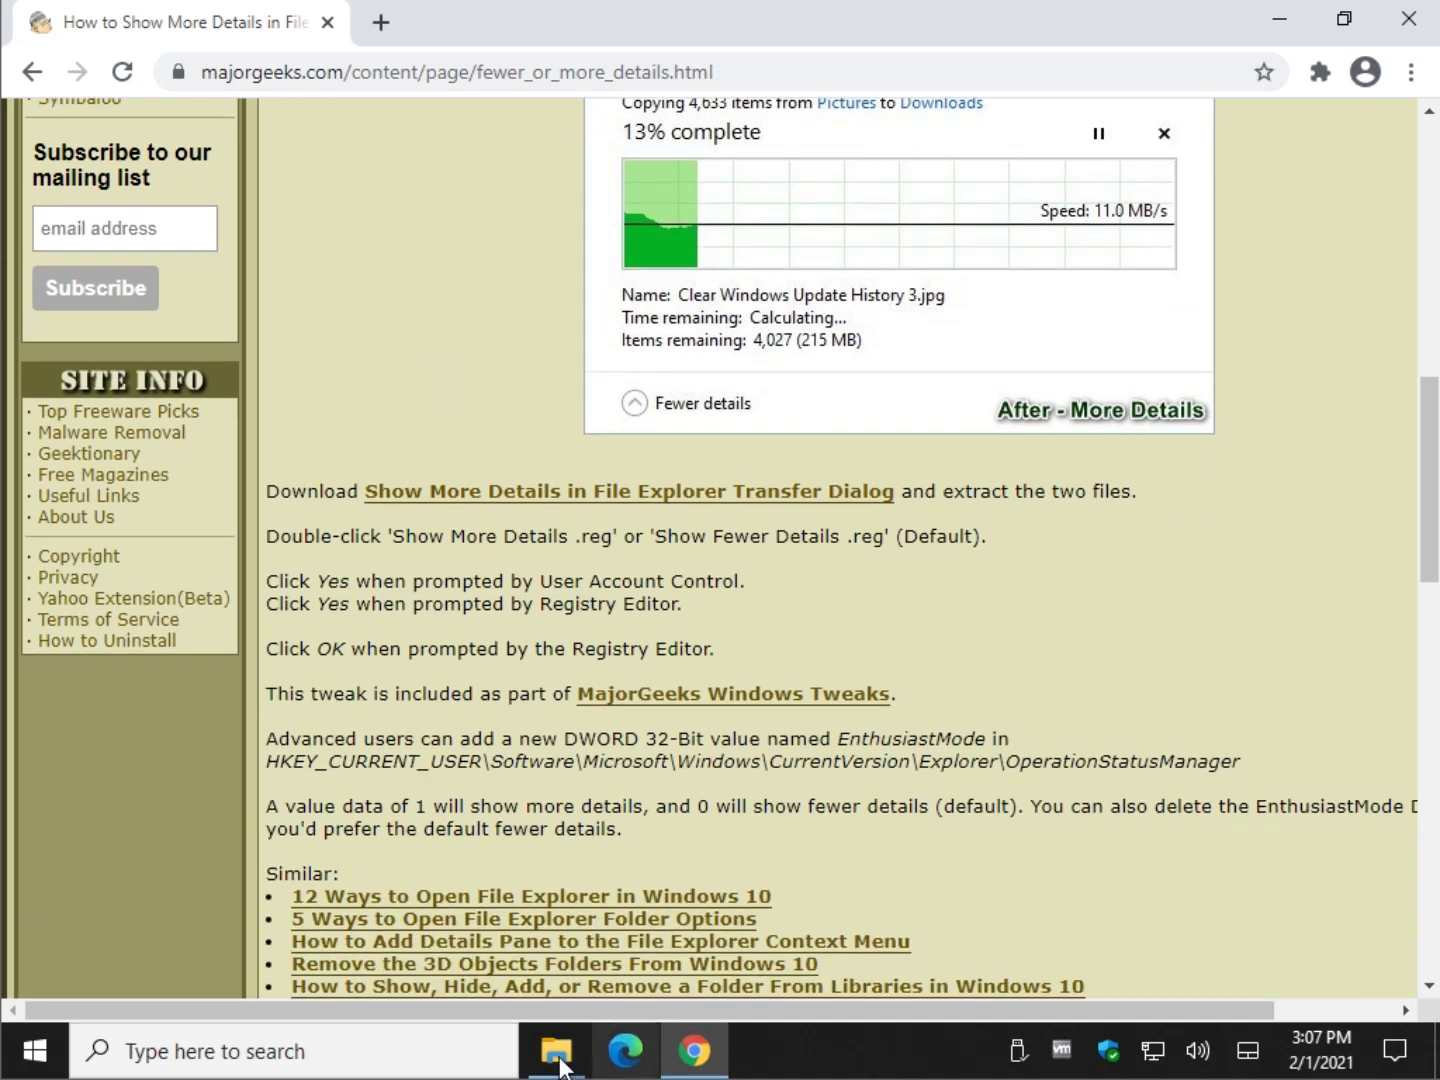
pyautogui.moveTo(575, 1022)
pyautogui.click(741, 830)
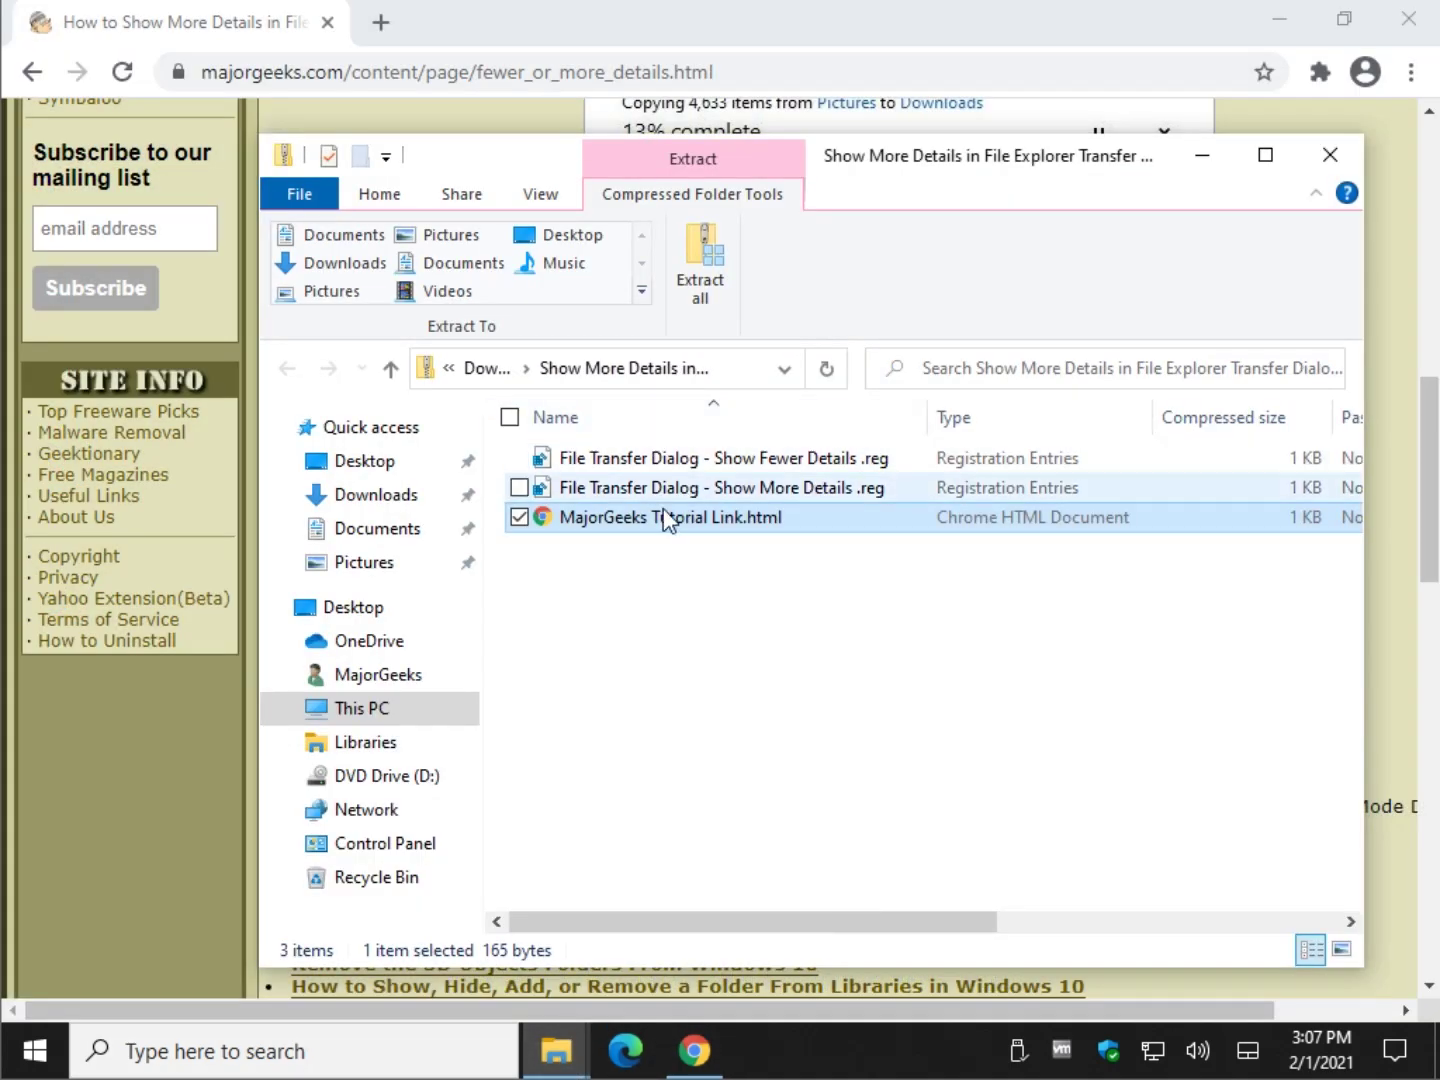
pyautogui.click(687, 460)
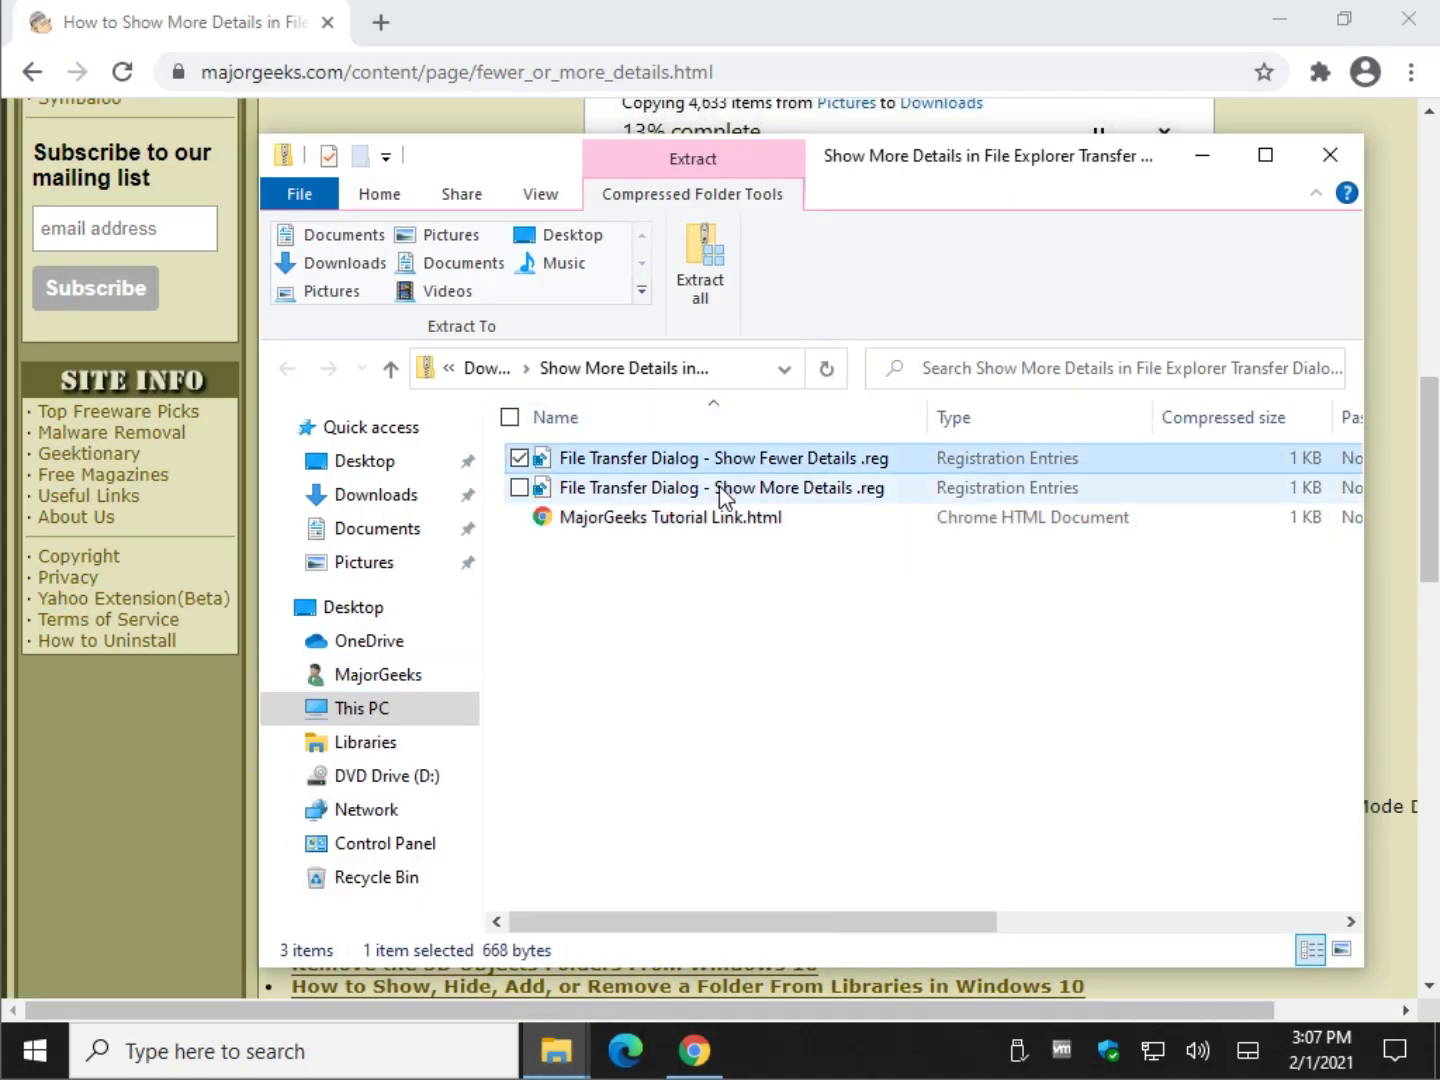
pyautogui.click(719, 488)
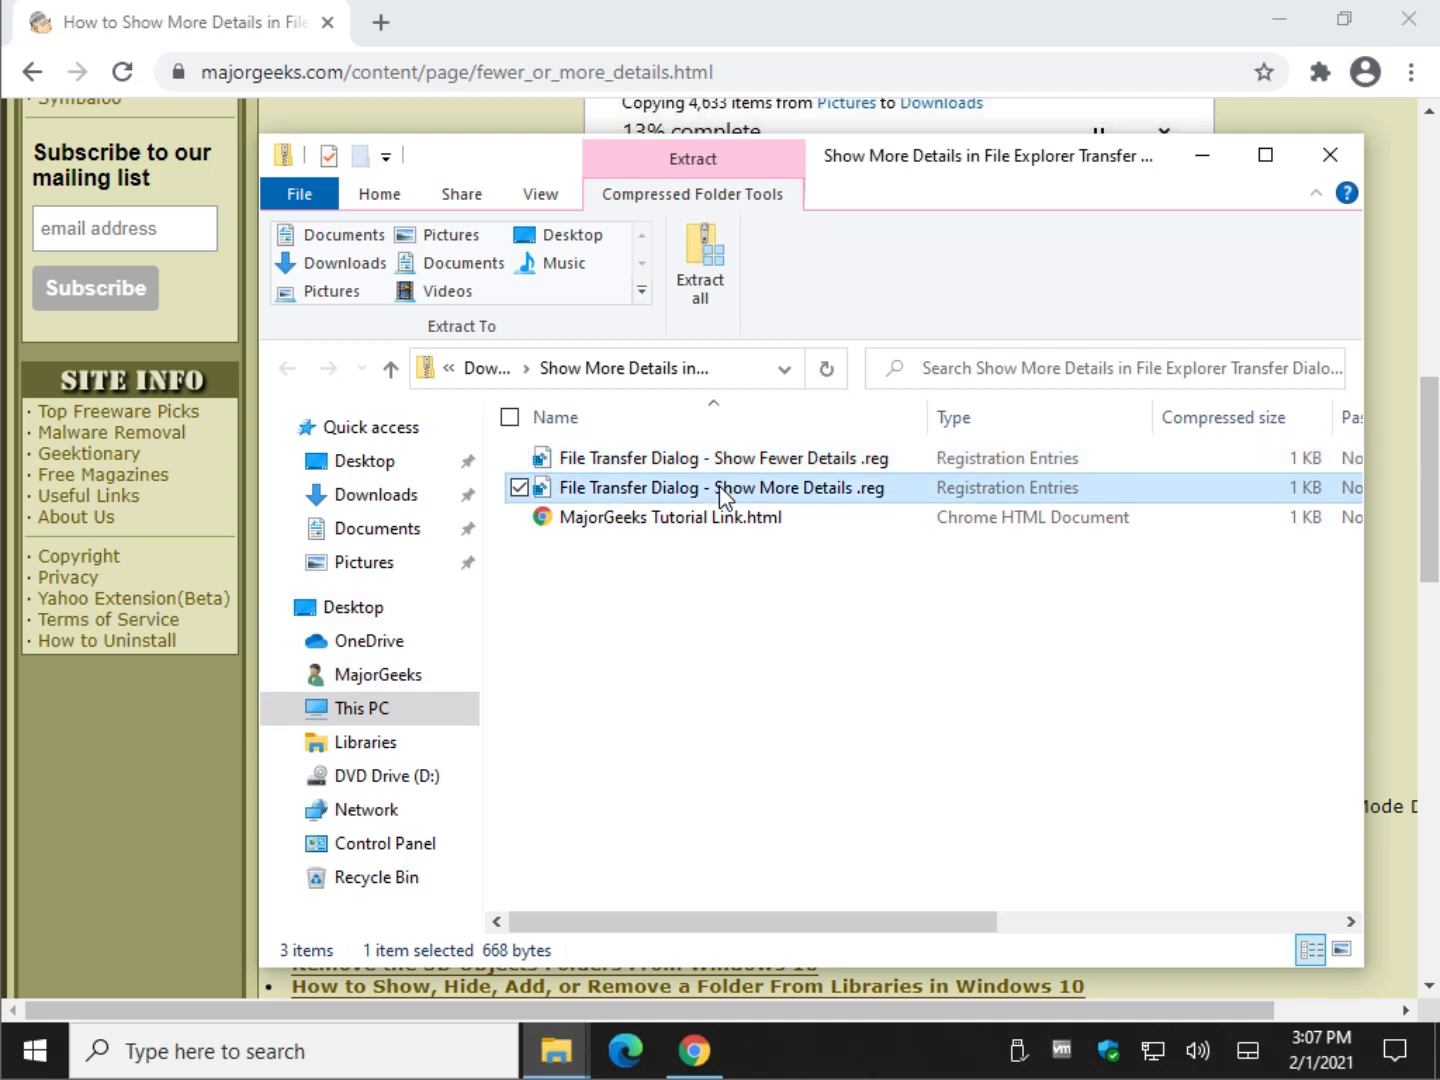
pyautogui.click(785, 457)
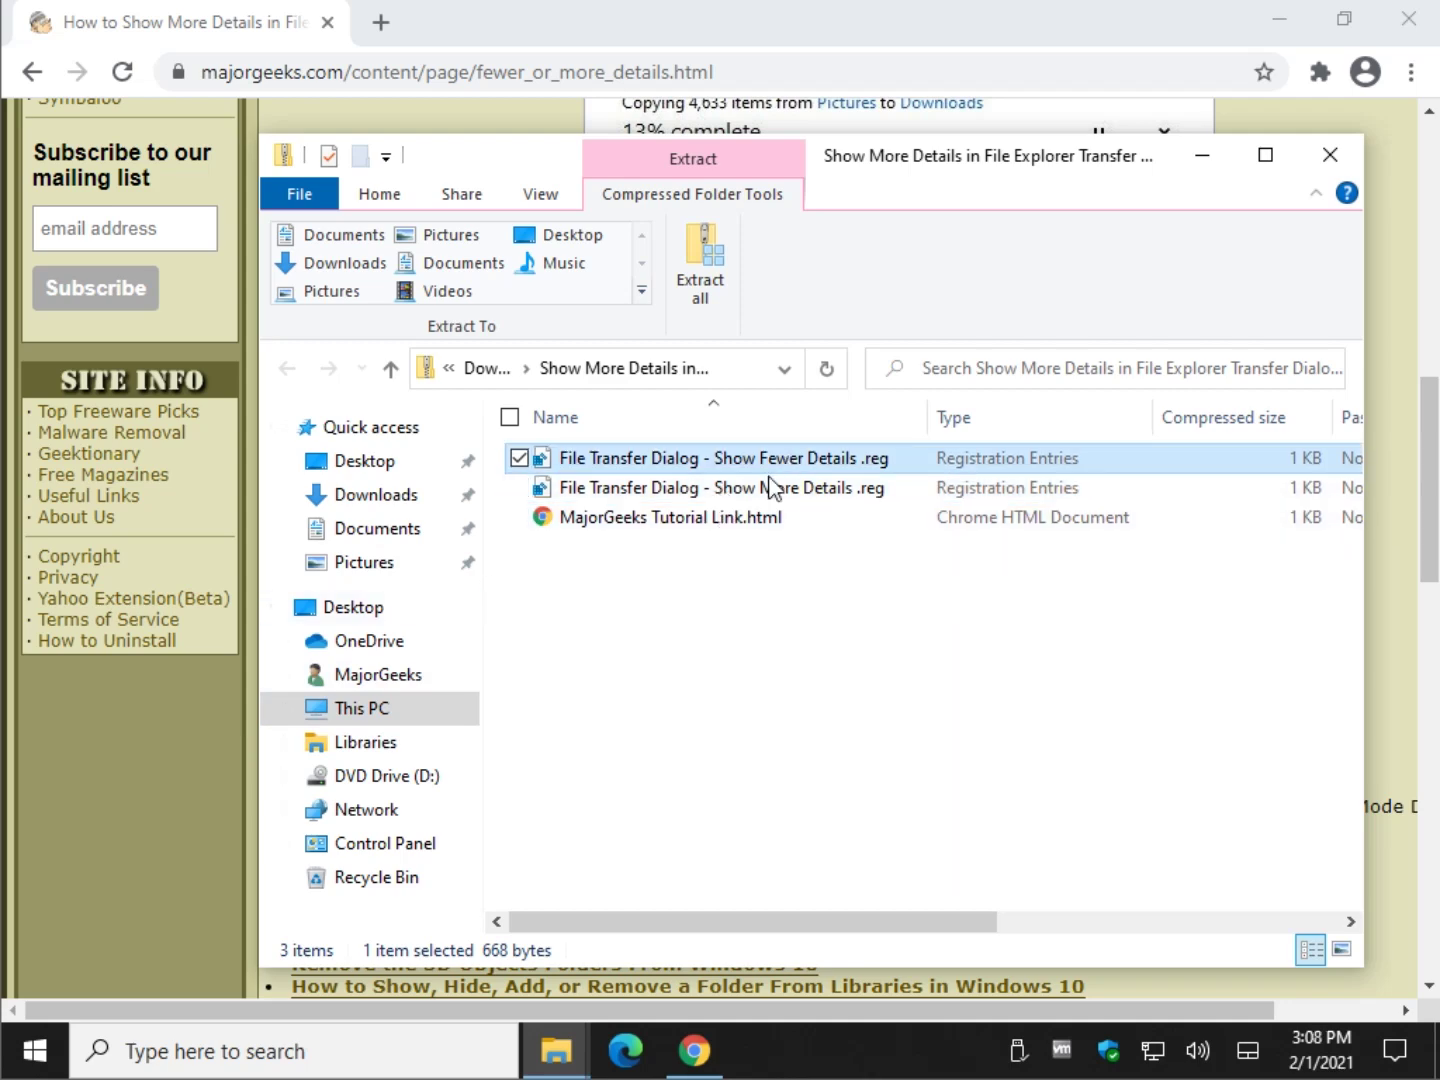
# Step: Merge 'File Transfer Dialog - Show More Details .reg' into the registry, accepting every prompt
pyautogui.doubleClick(767, 489)
pyautogui.click(806, 578)
pyautogui.click(646, 707)
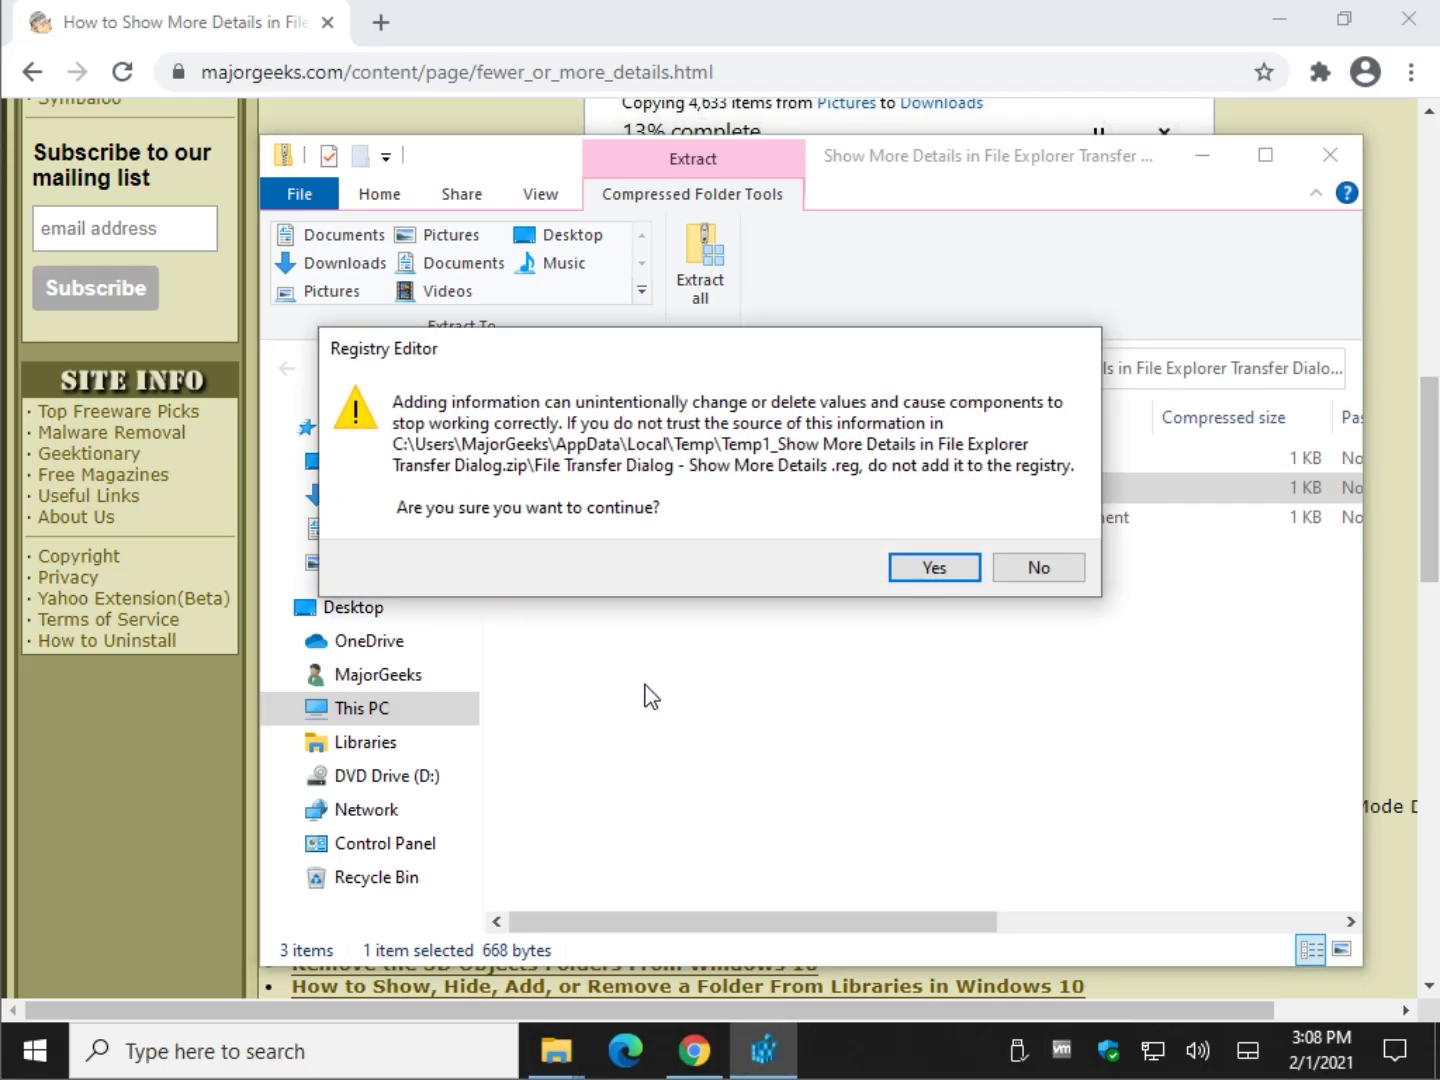
pyautogui.click(930, 568)
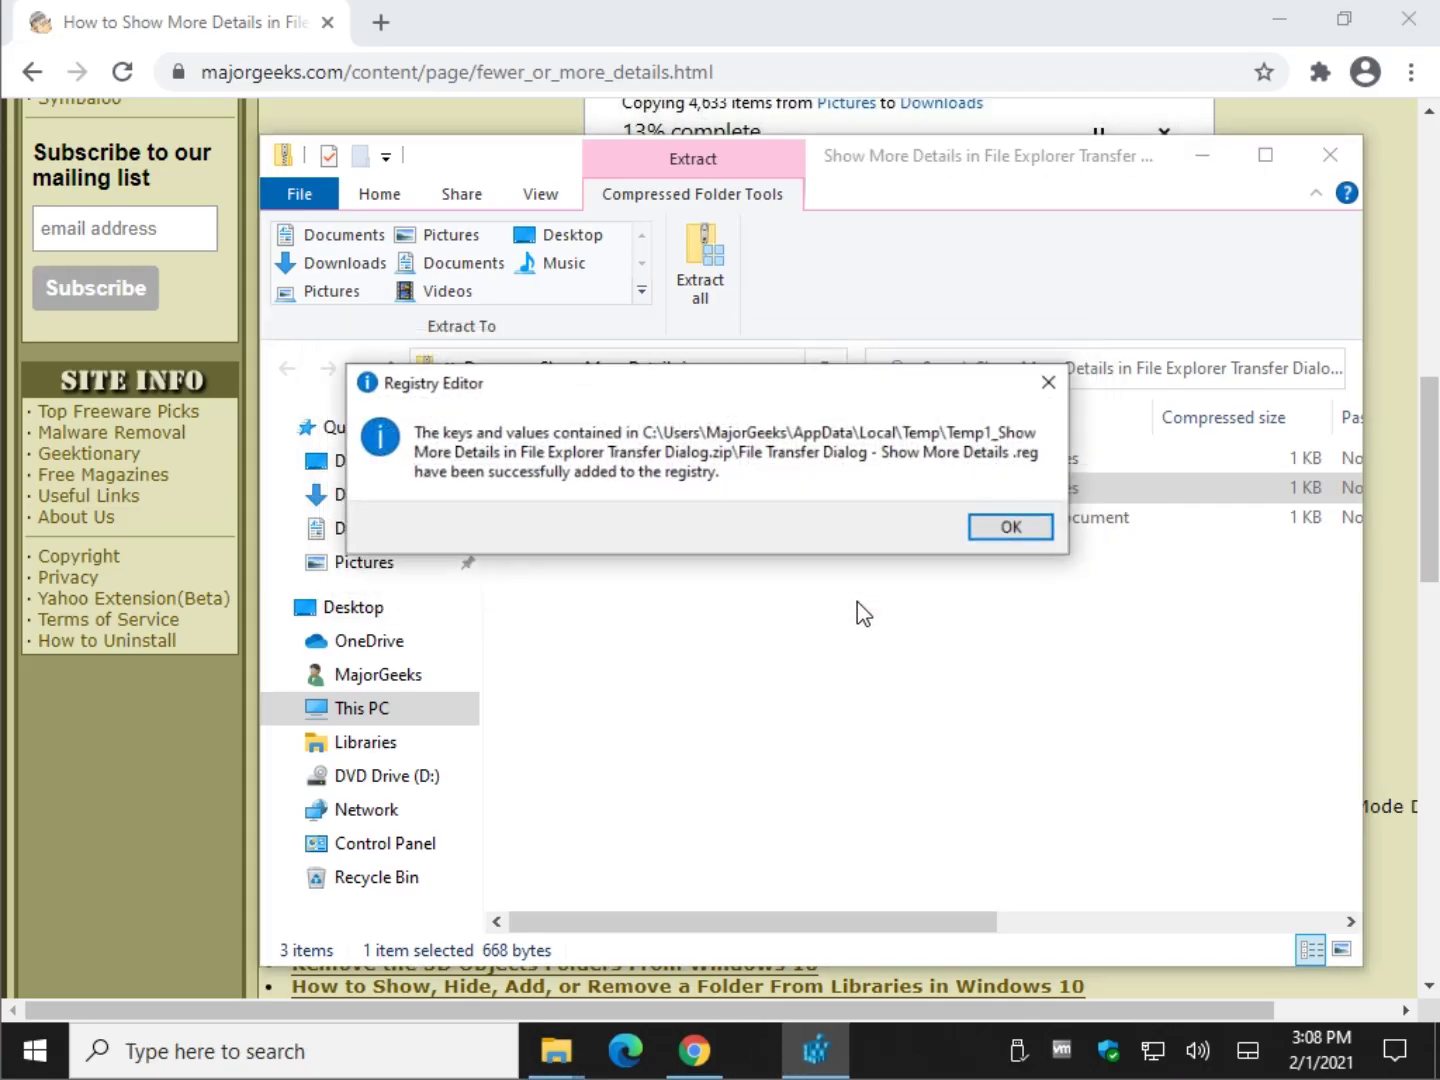
pyautogui.click(1027, 539)
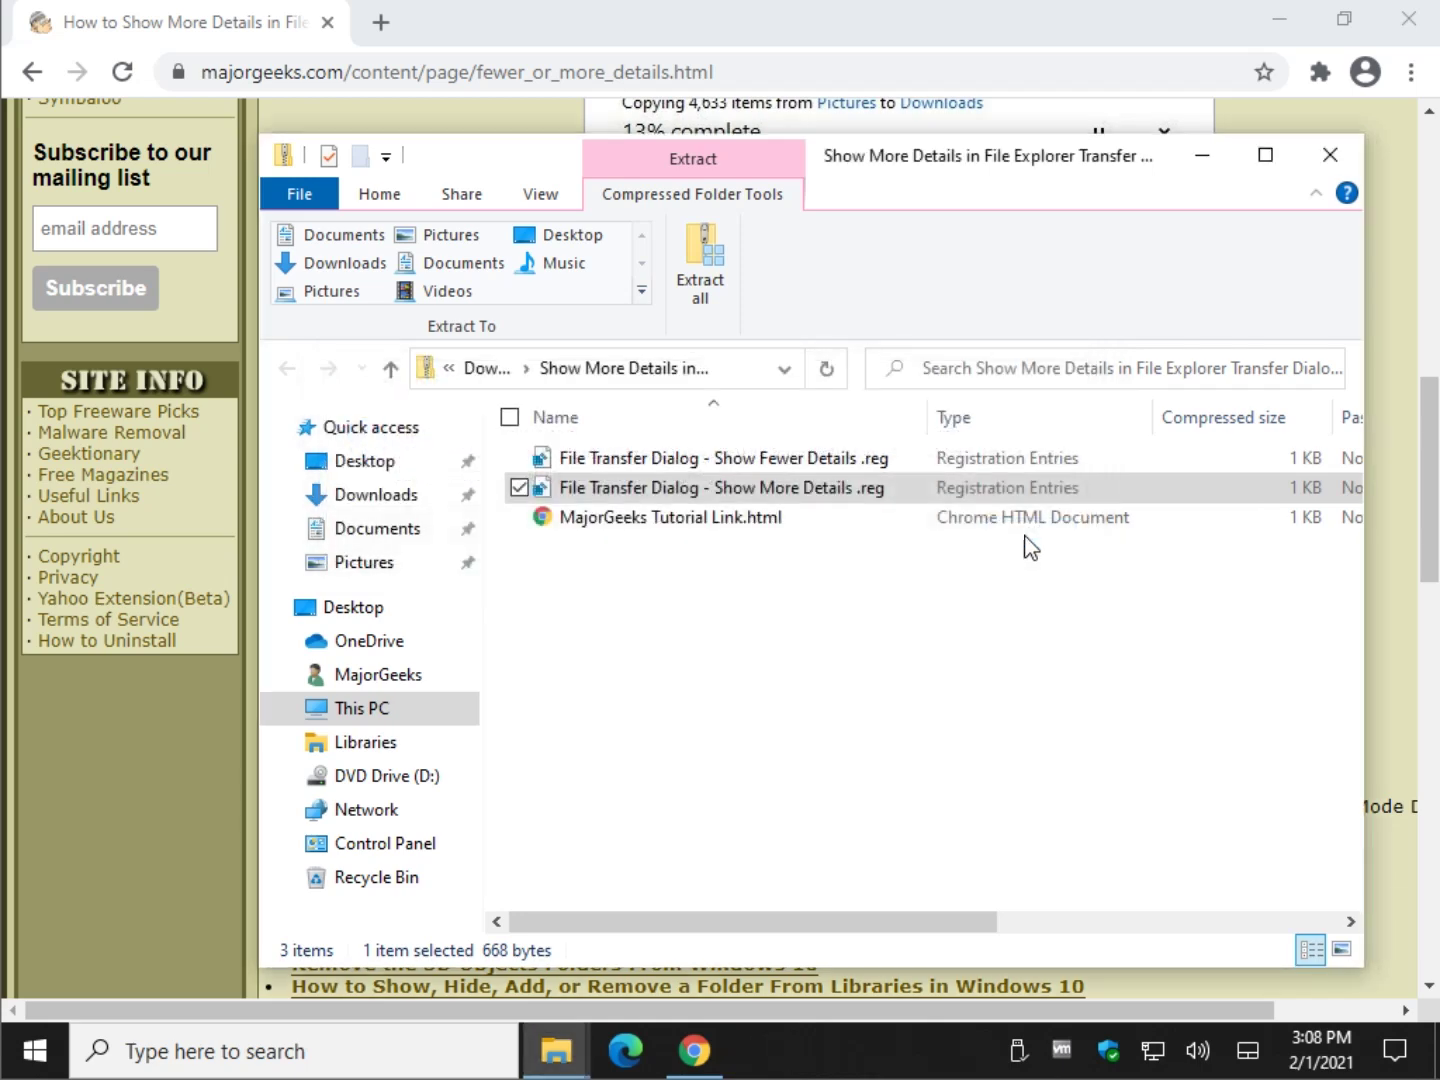
# Step: Open and close the 'back up your registry' article, then scroll to the After - More Details screenshot
pyautogui.click(1381, 239)
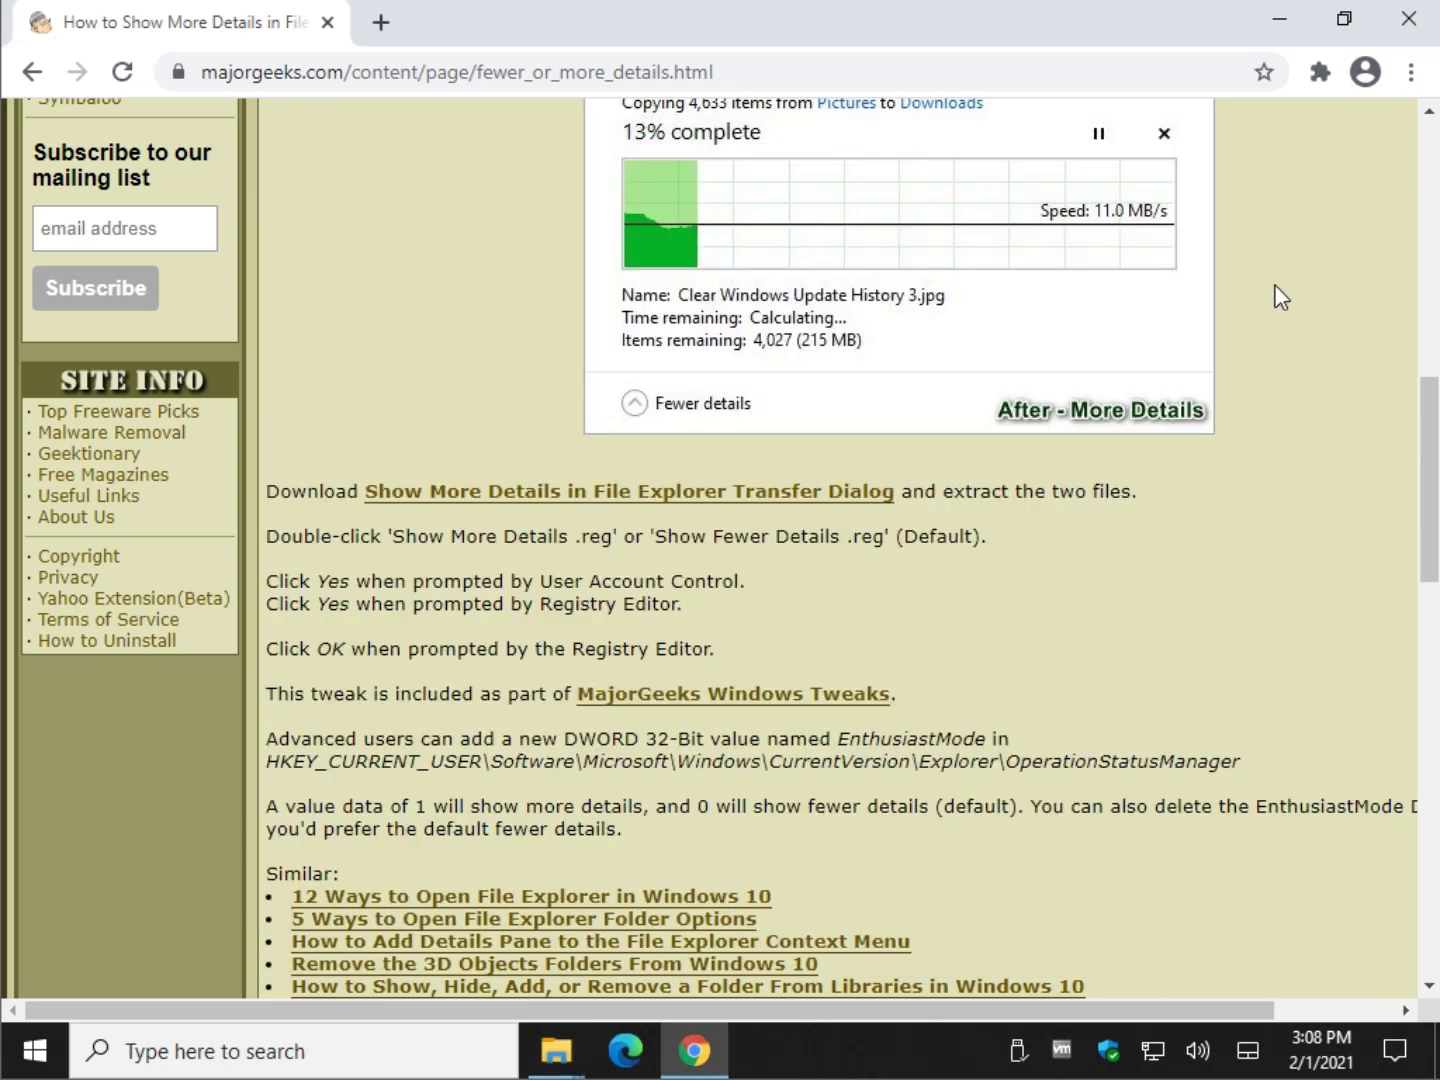
pyautogui.scroll(5, 1165, 459)
pyautogui.scroll(2, 1156, 468)
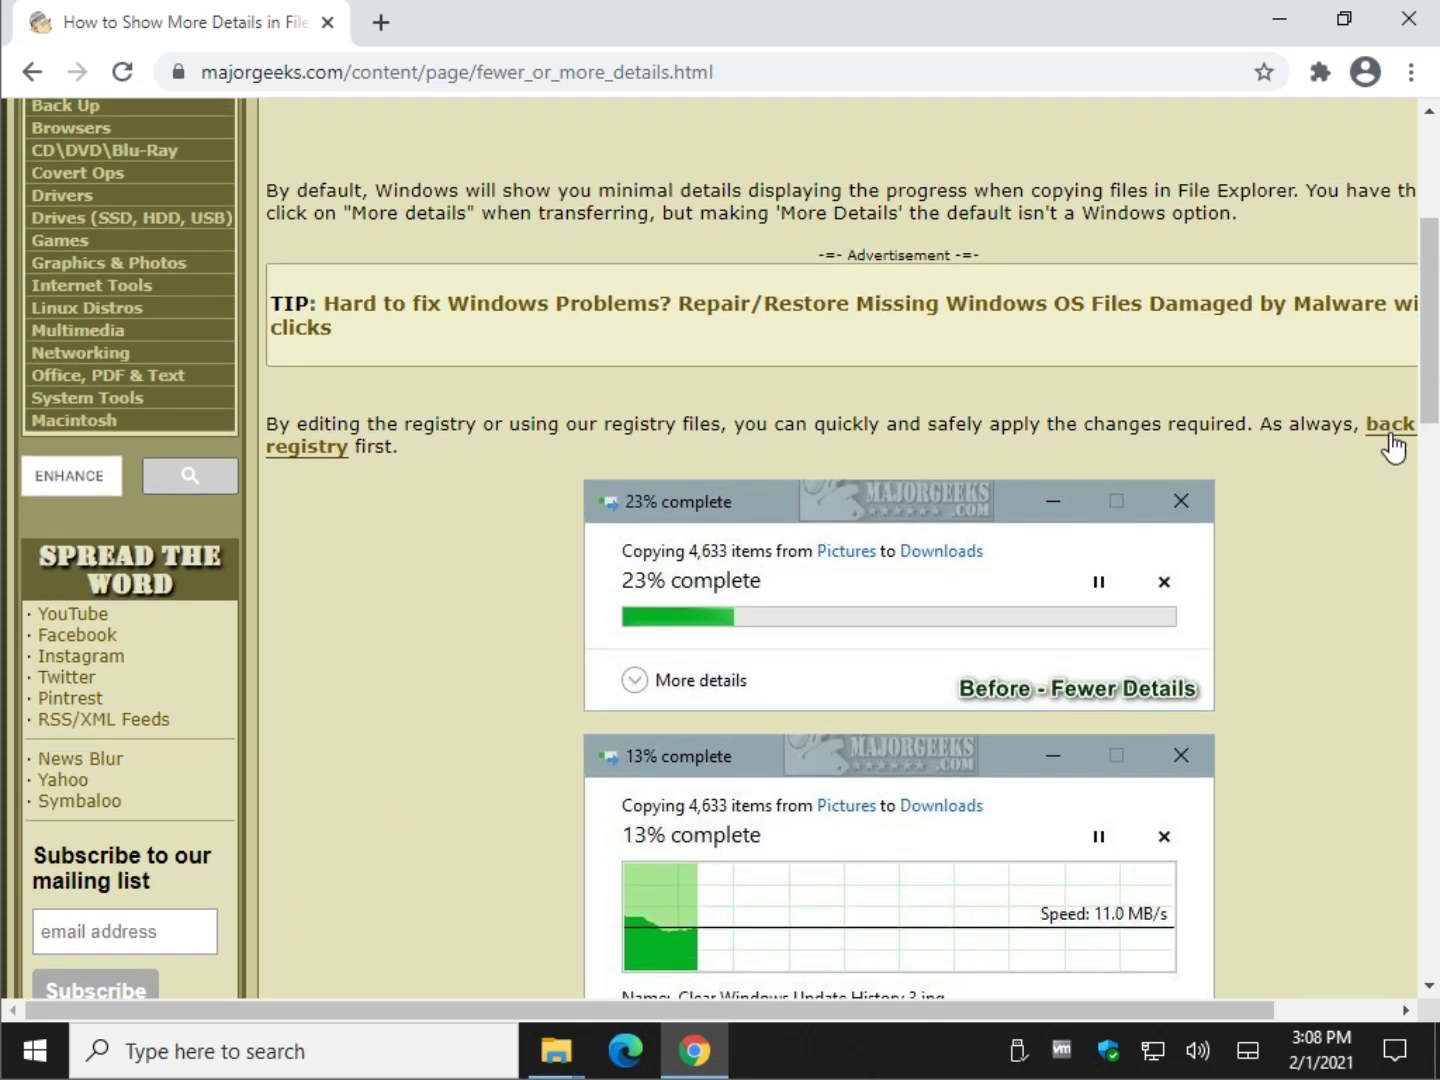
pyautogui.moveTo(644, 1008); pyautogui.dragTo(1008, 812)
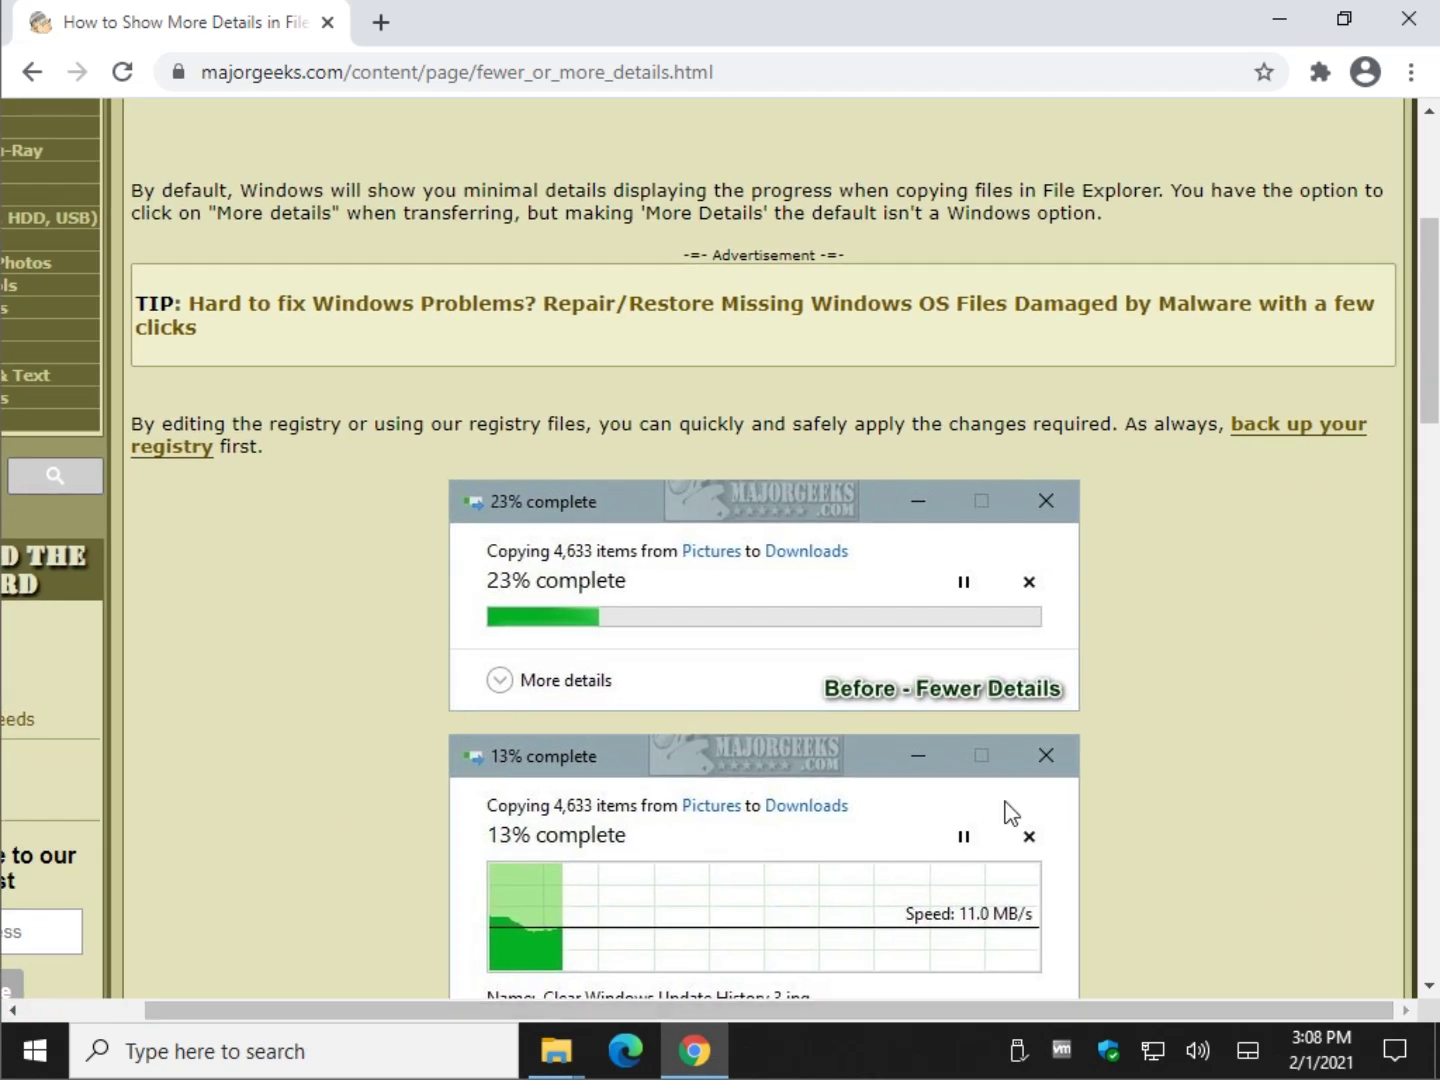
pyautogui.click(1297, 440)
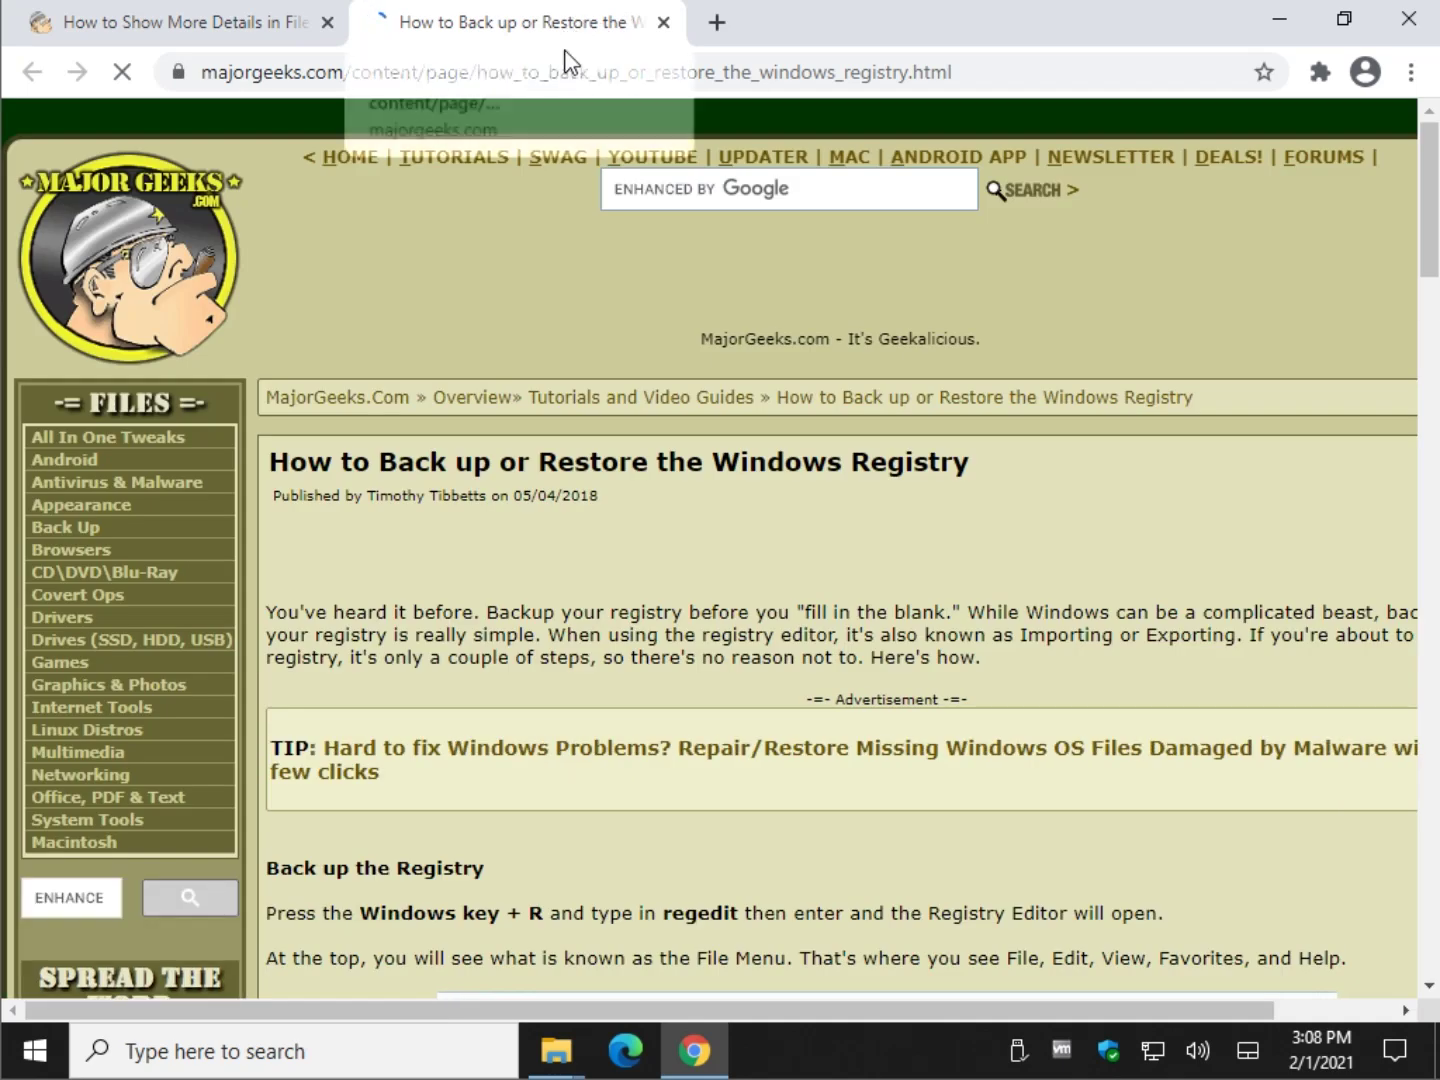
pyautogui.middleClick(571, 21)
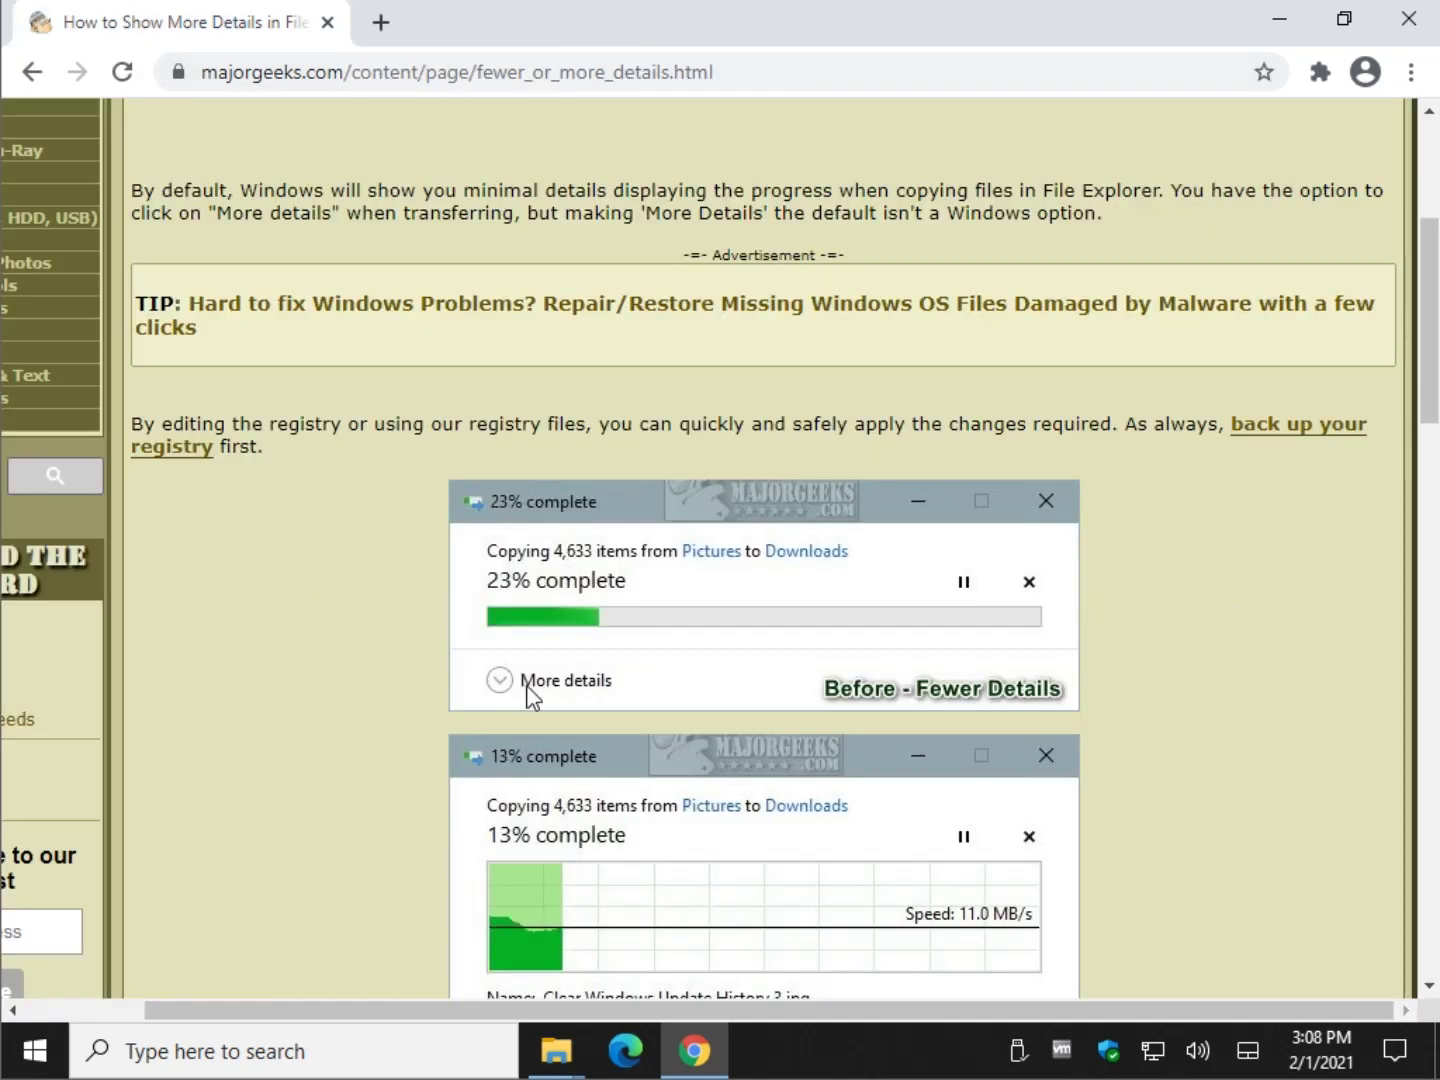
pyautogui.scroll(-4, 393, 629)
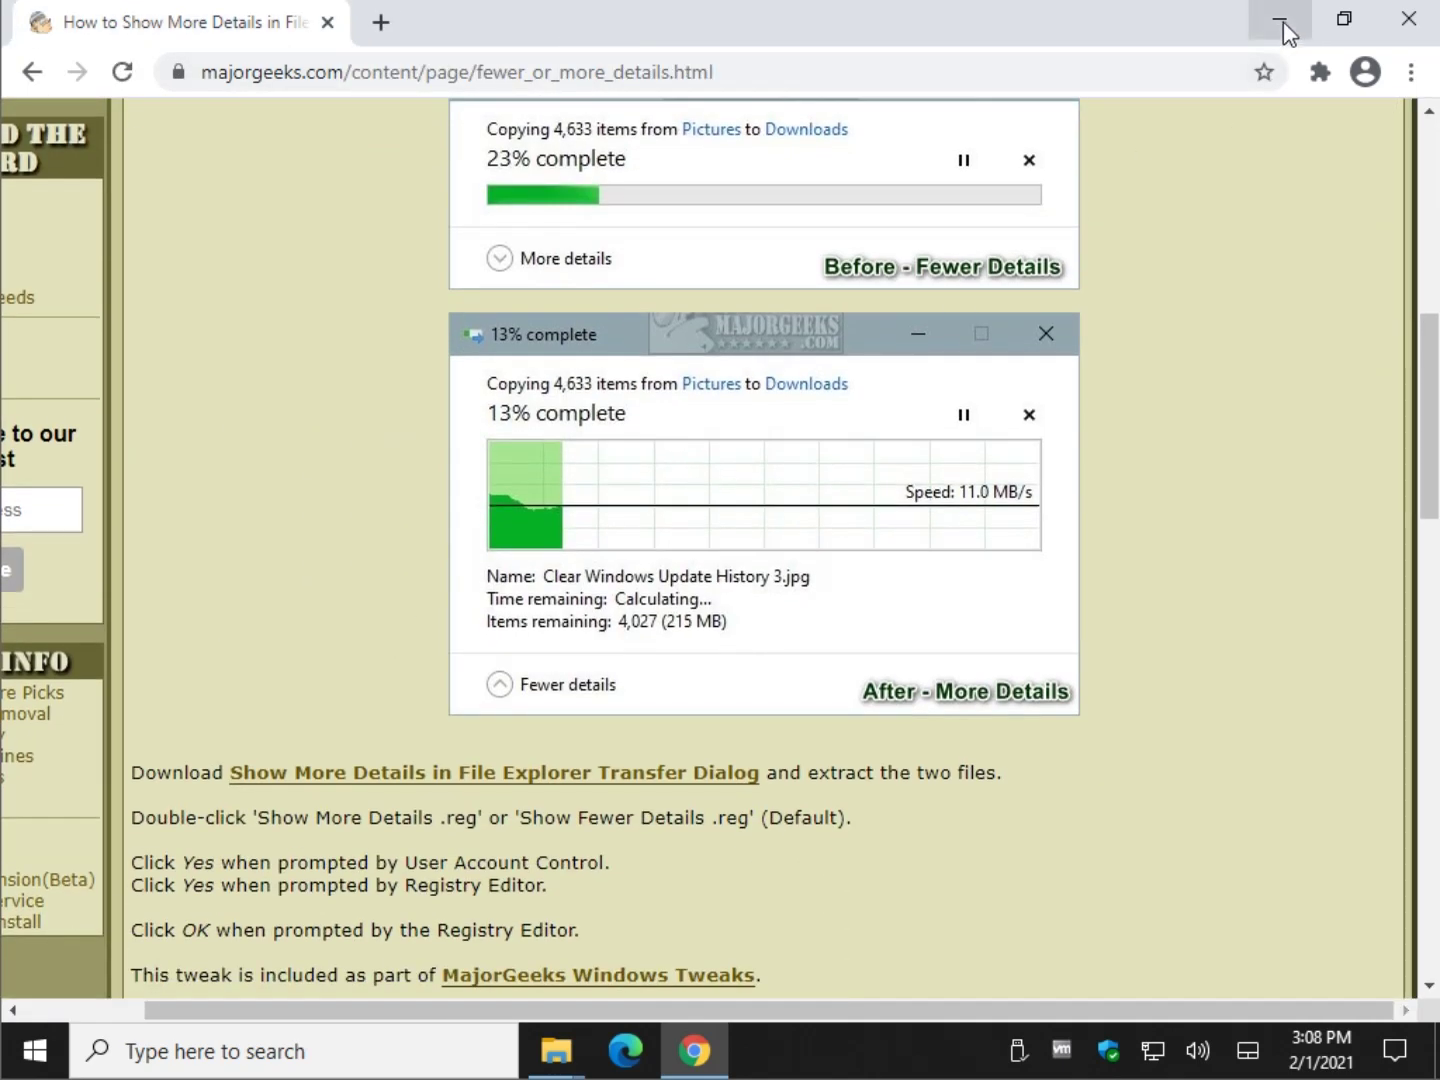
# Step: Test-copy MajorGeeks Programs into Pictures, confirming the detailed progress view, then cancel
pyautogui.click(1282, 23)
pyautogui.click(1328, 155)
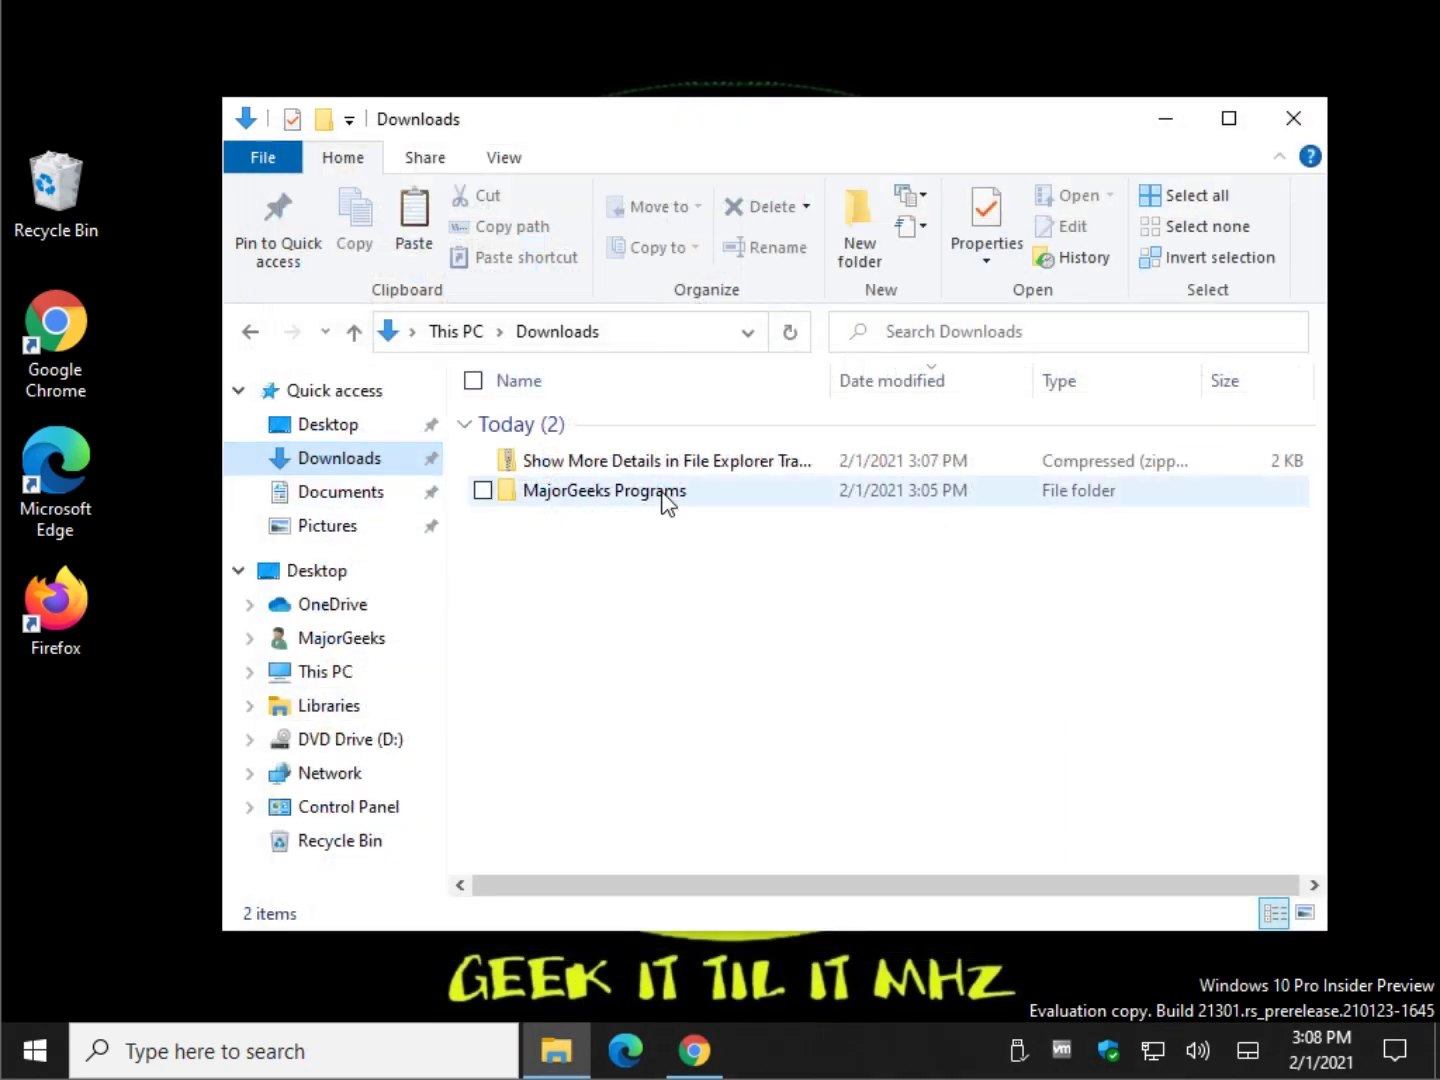
pyautogui.moveTo(565, 497); pyautogui.dragTo(338, 534)
pyautogui.click(339, 544)
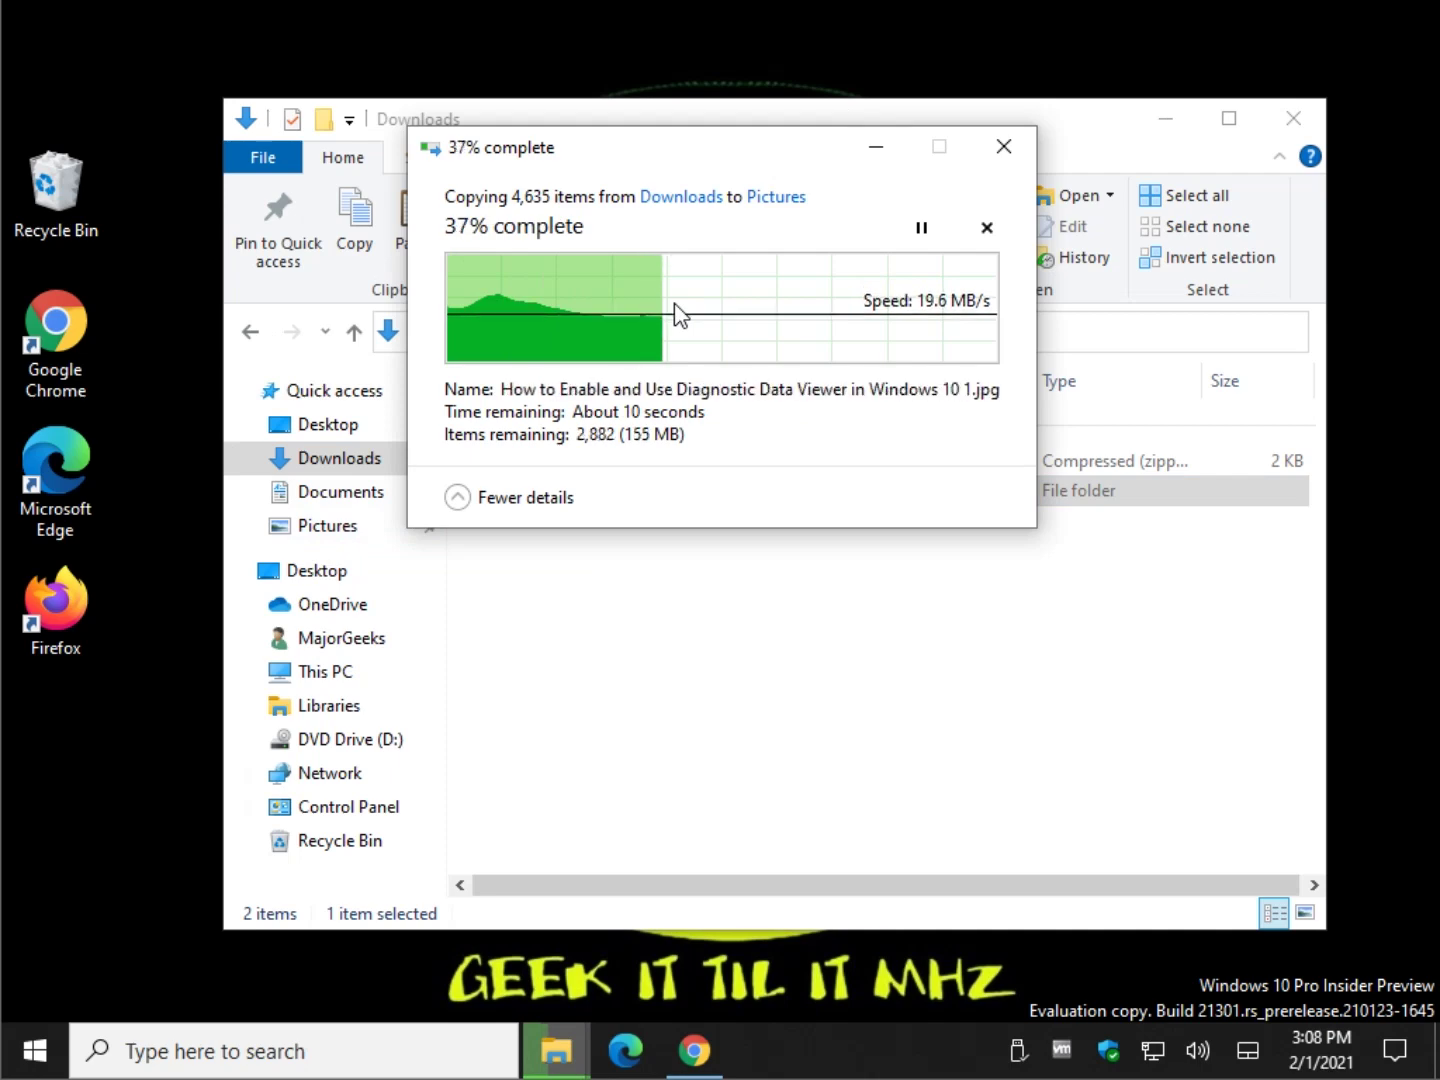
pyautogui.click(1010, 149)
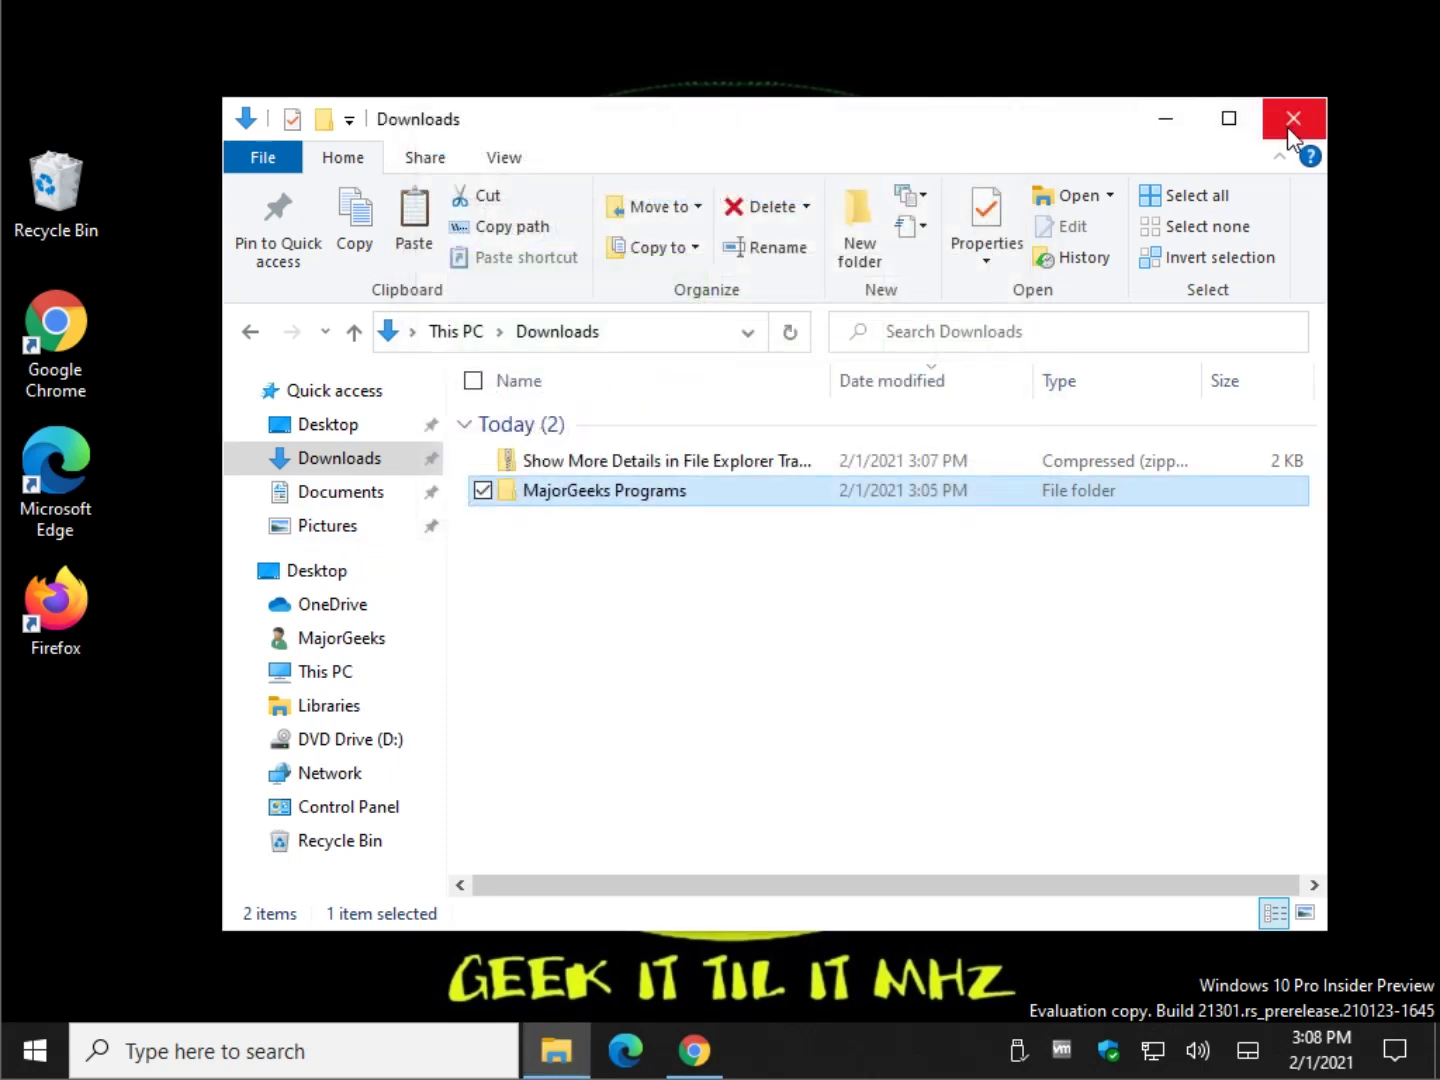
# Step: Merge 'File Transfer Dialog - Show Fewer Details .reg' from the zip into the registry
pyautogui.doubleClick(661, 462)
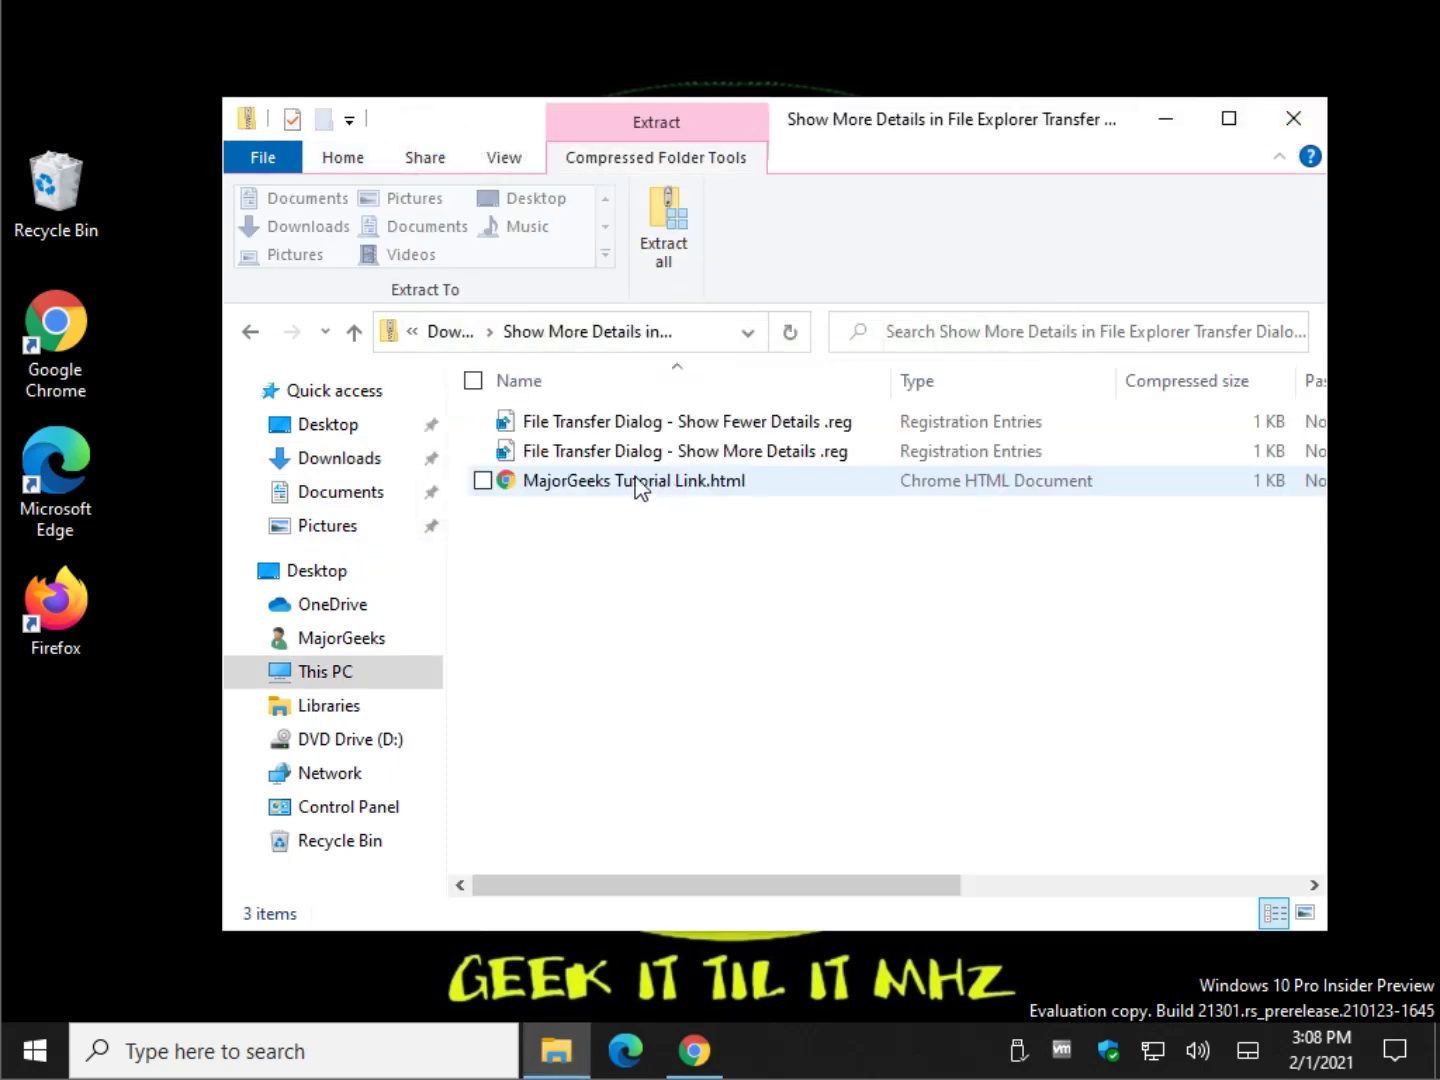
pyautogui.click(709, 421)
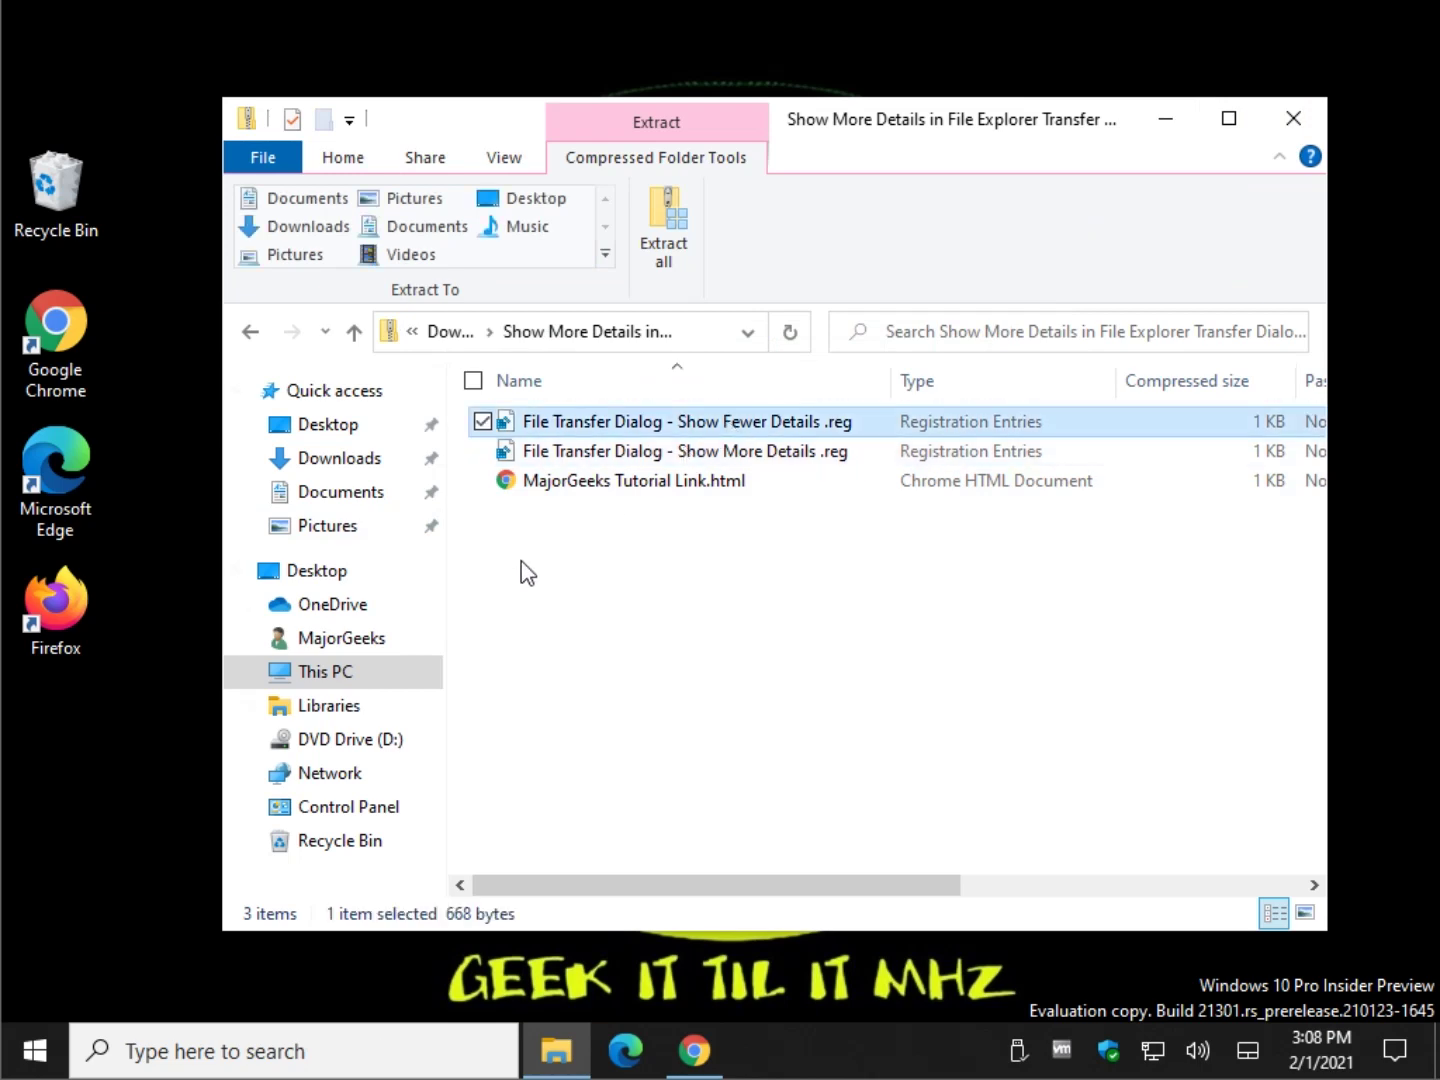
pyautogui.doubleClick(708, 422)
pyautogui.click(807, 556)
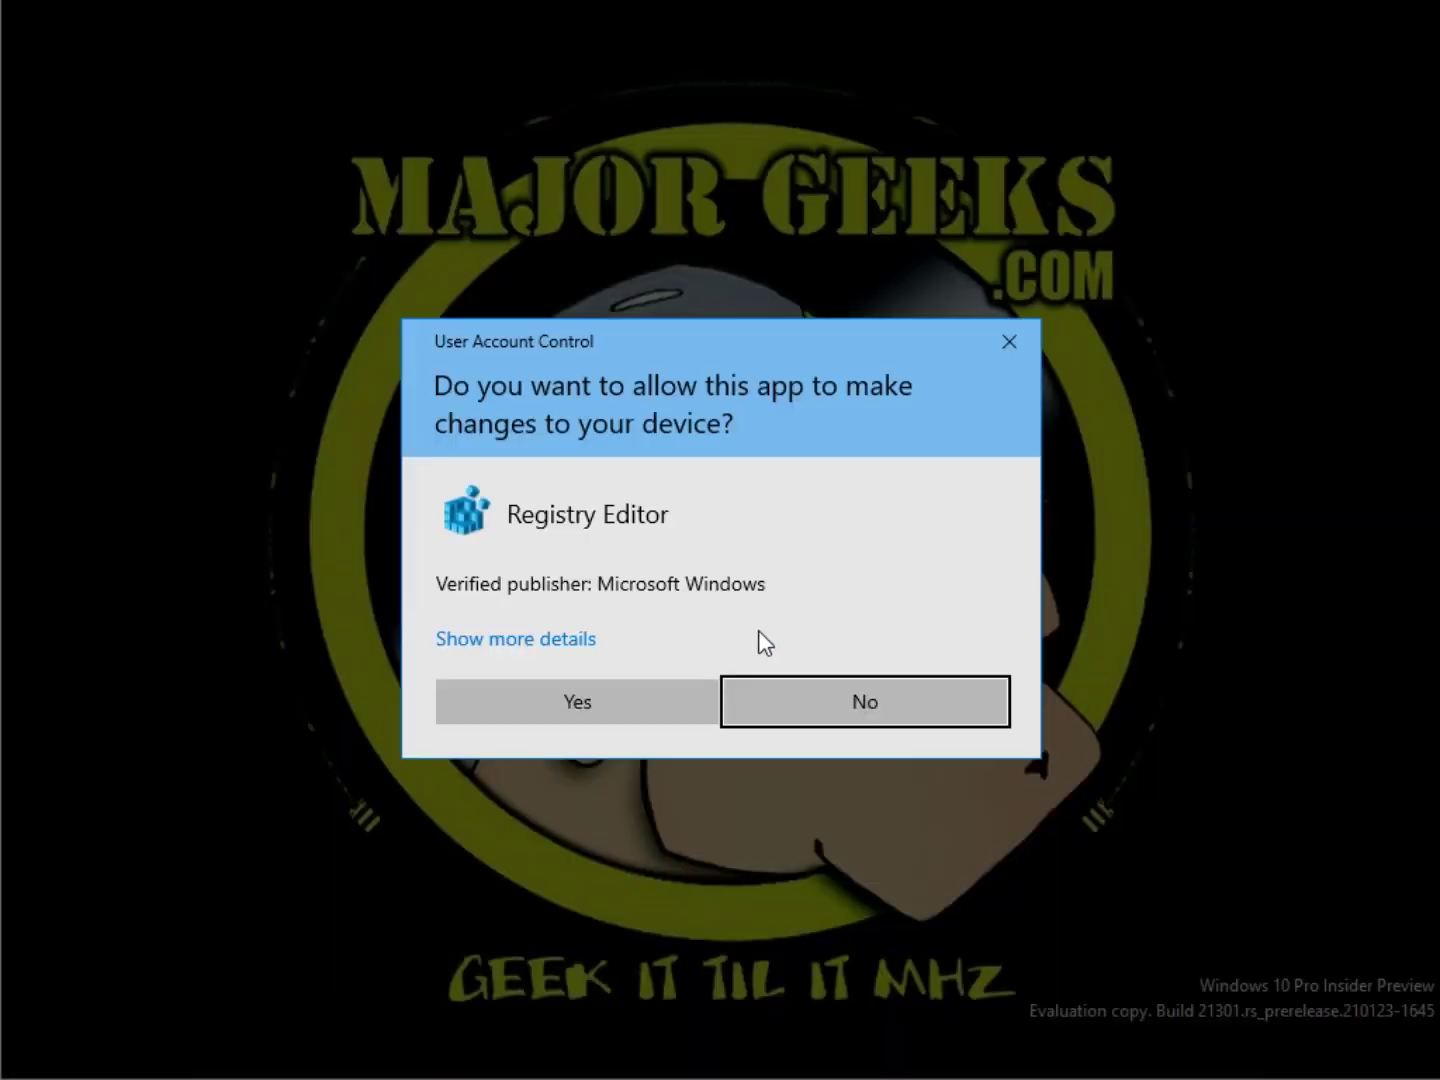
pyautogui.click(599, 702)
pyautogui.click(890, 579)
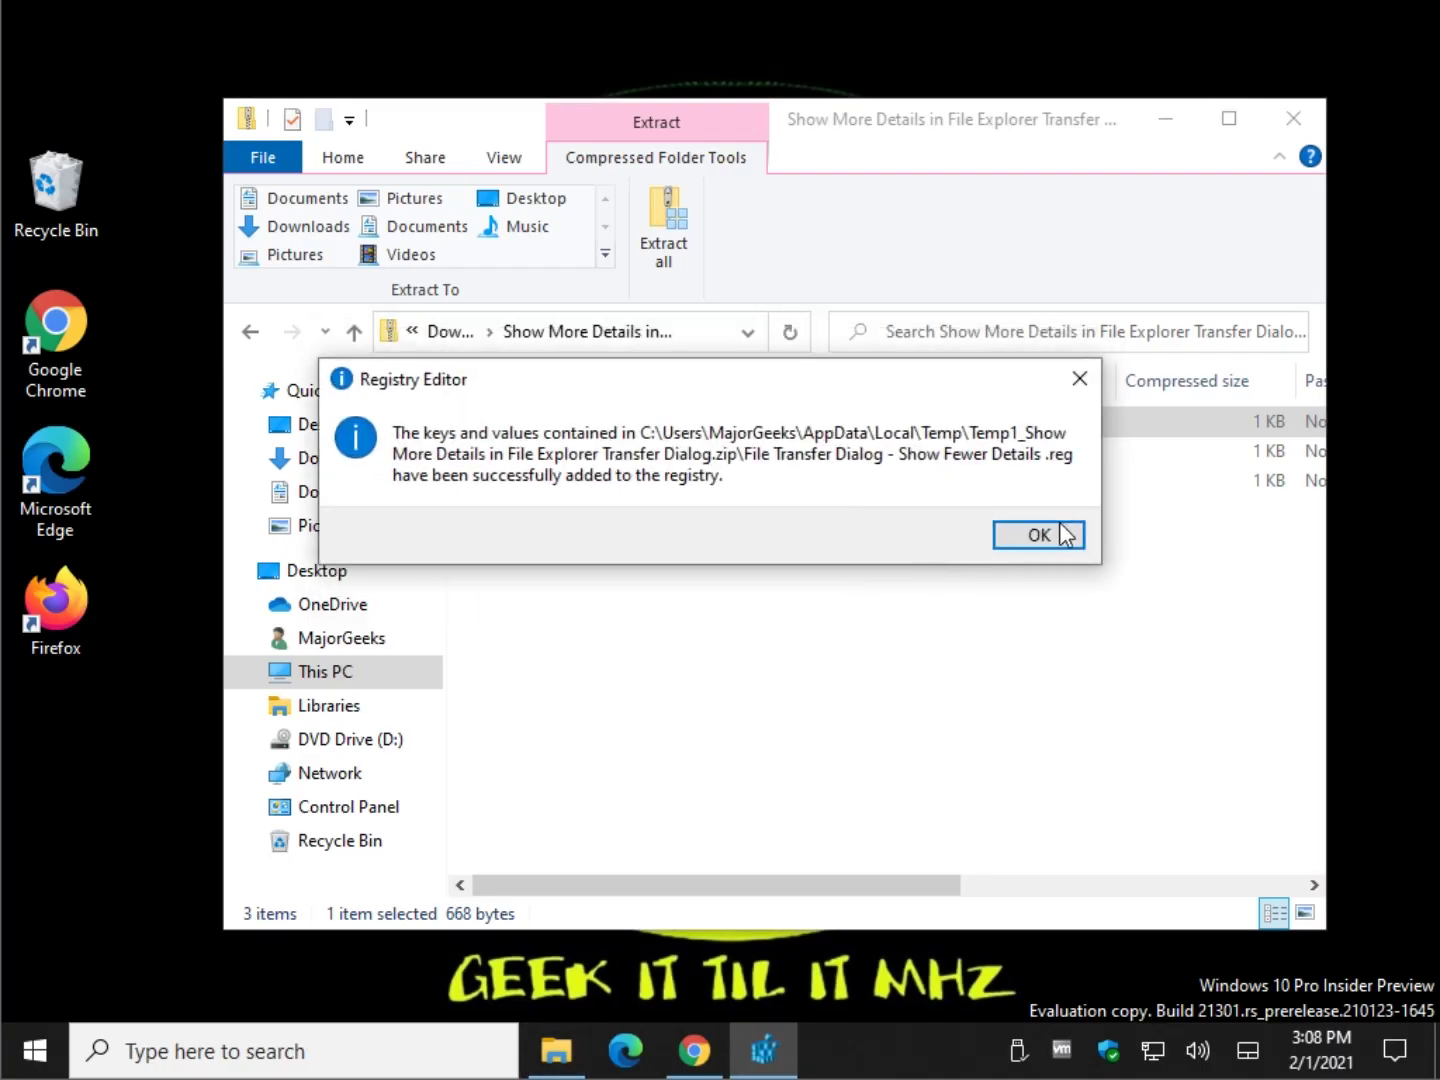
# Step: Dismiss the success message and move MajorGeeks Programs from Pictures back to Downloads
pyautogui.click(1057, 536)
pyautogui.click(556, 1049)
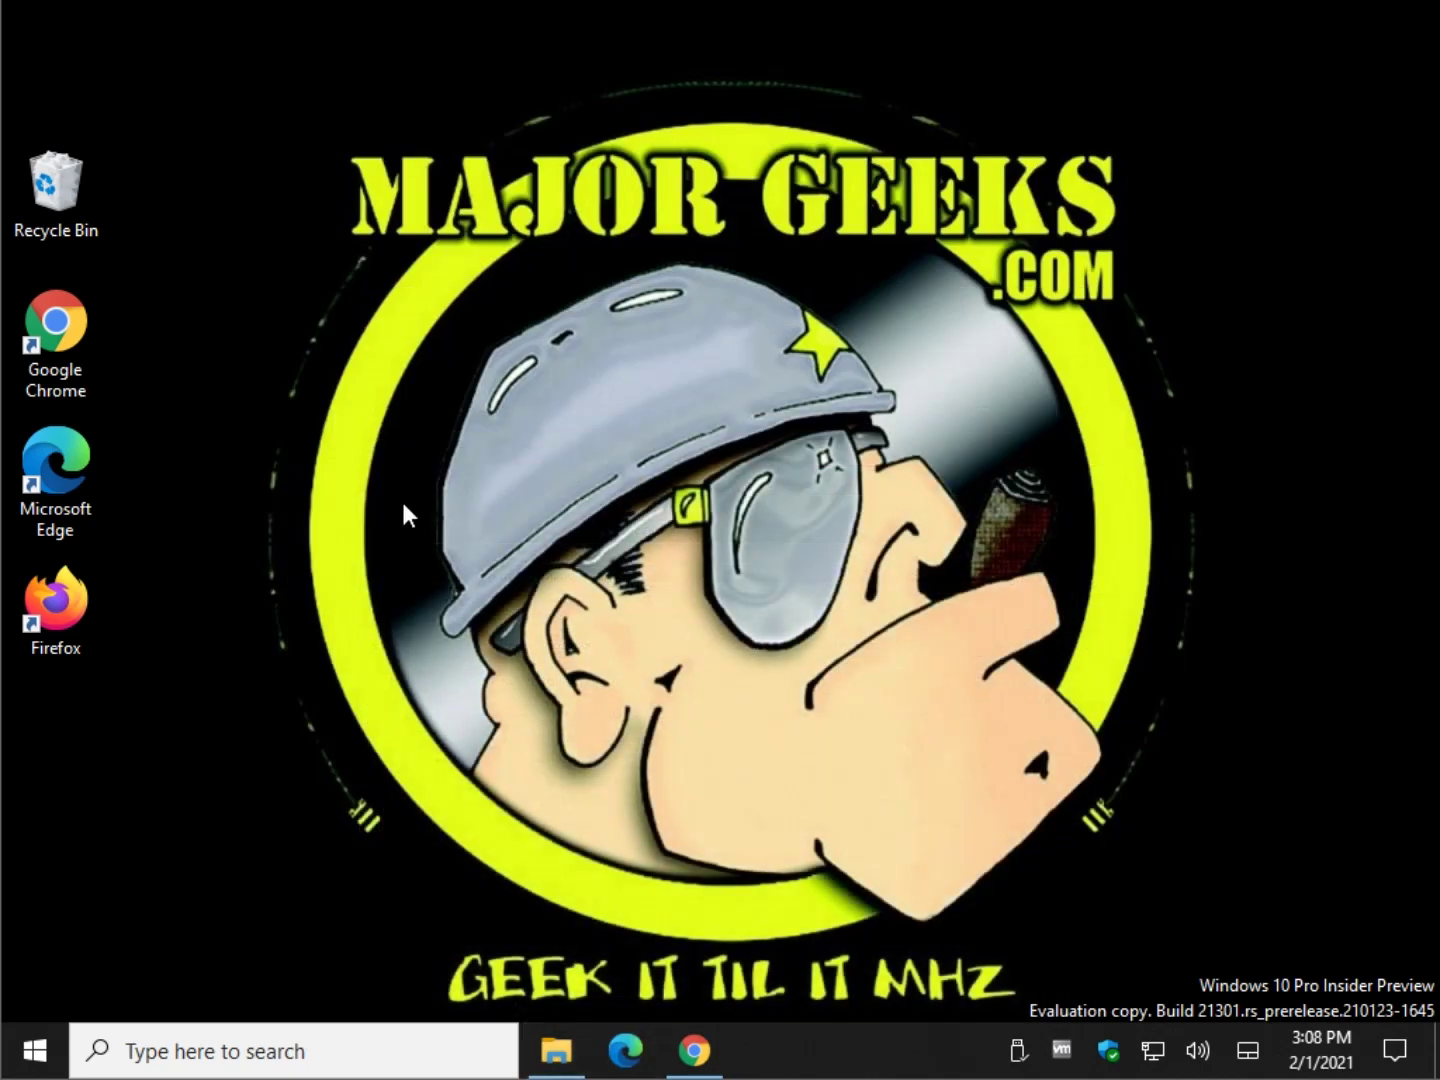
pyautogui.click(551, 1066)
pyautogui.click(346, 528)
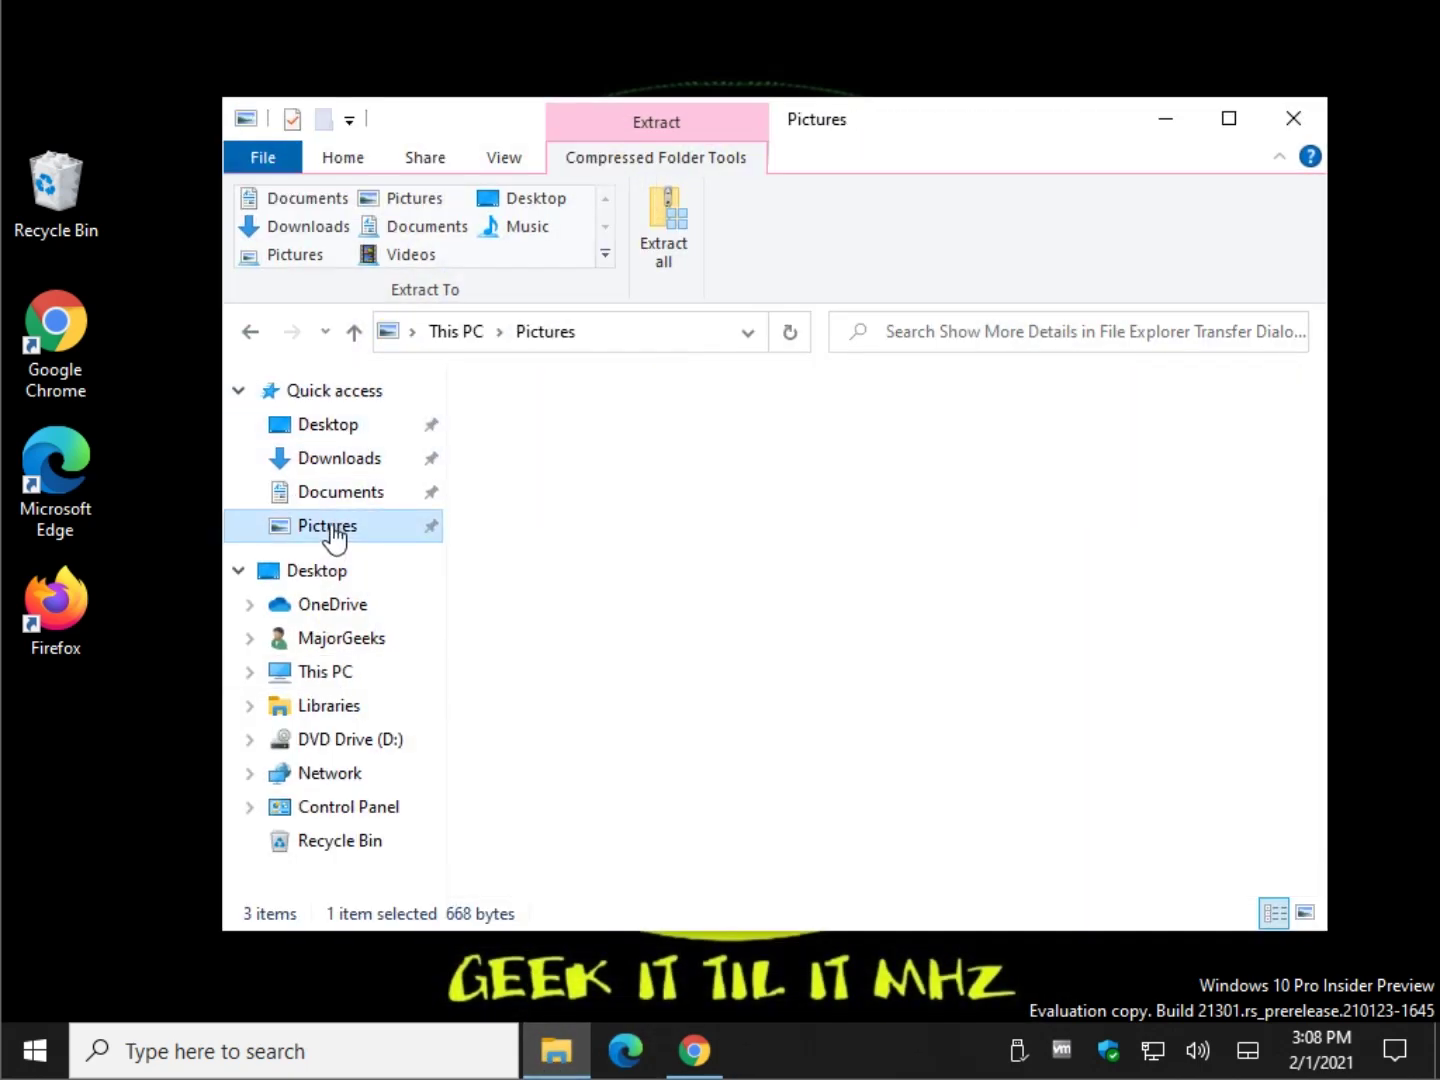
pyautogui.moveTo(757, 467); pyautogui.dragTo(350, 458)
pyautogui.click(334, 459)
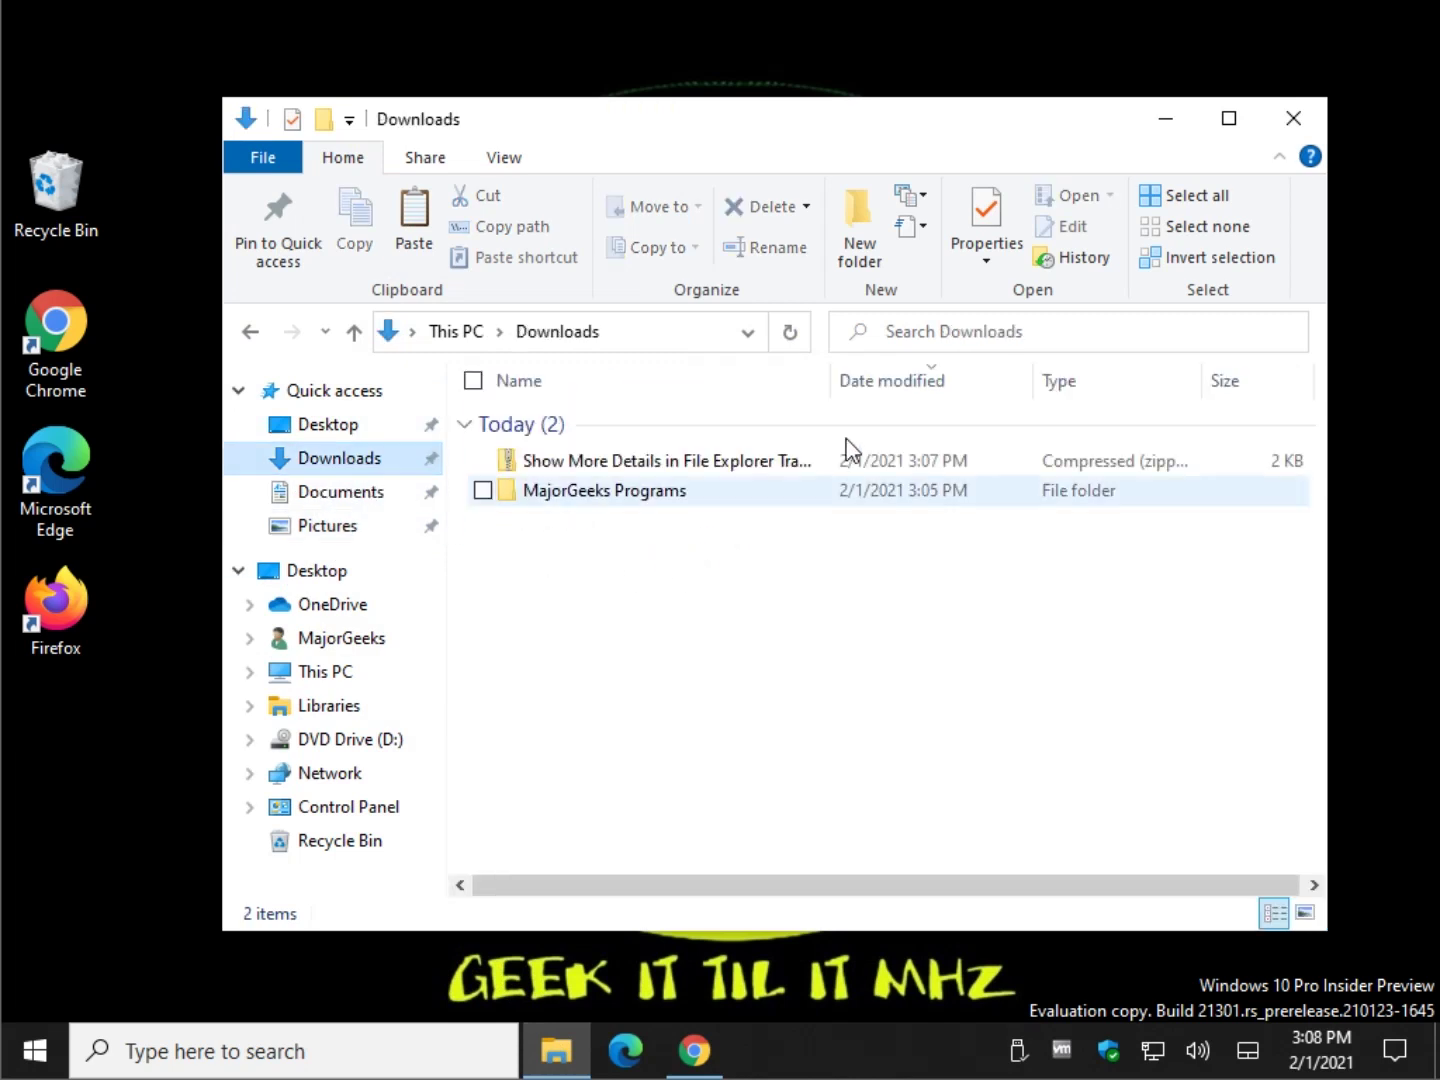
pyautogui.click(646, 463)
# Step: Test-copy MajorGeeks Programs into Pictures, toggle More/Fewer details, and cancel the copy
pyautogui.click(628, 496)
pyautogui.moveTo(642, 502); pyautogui.dragTo(319, 530)
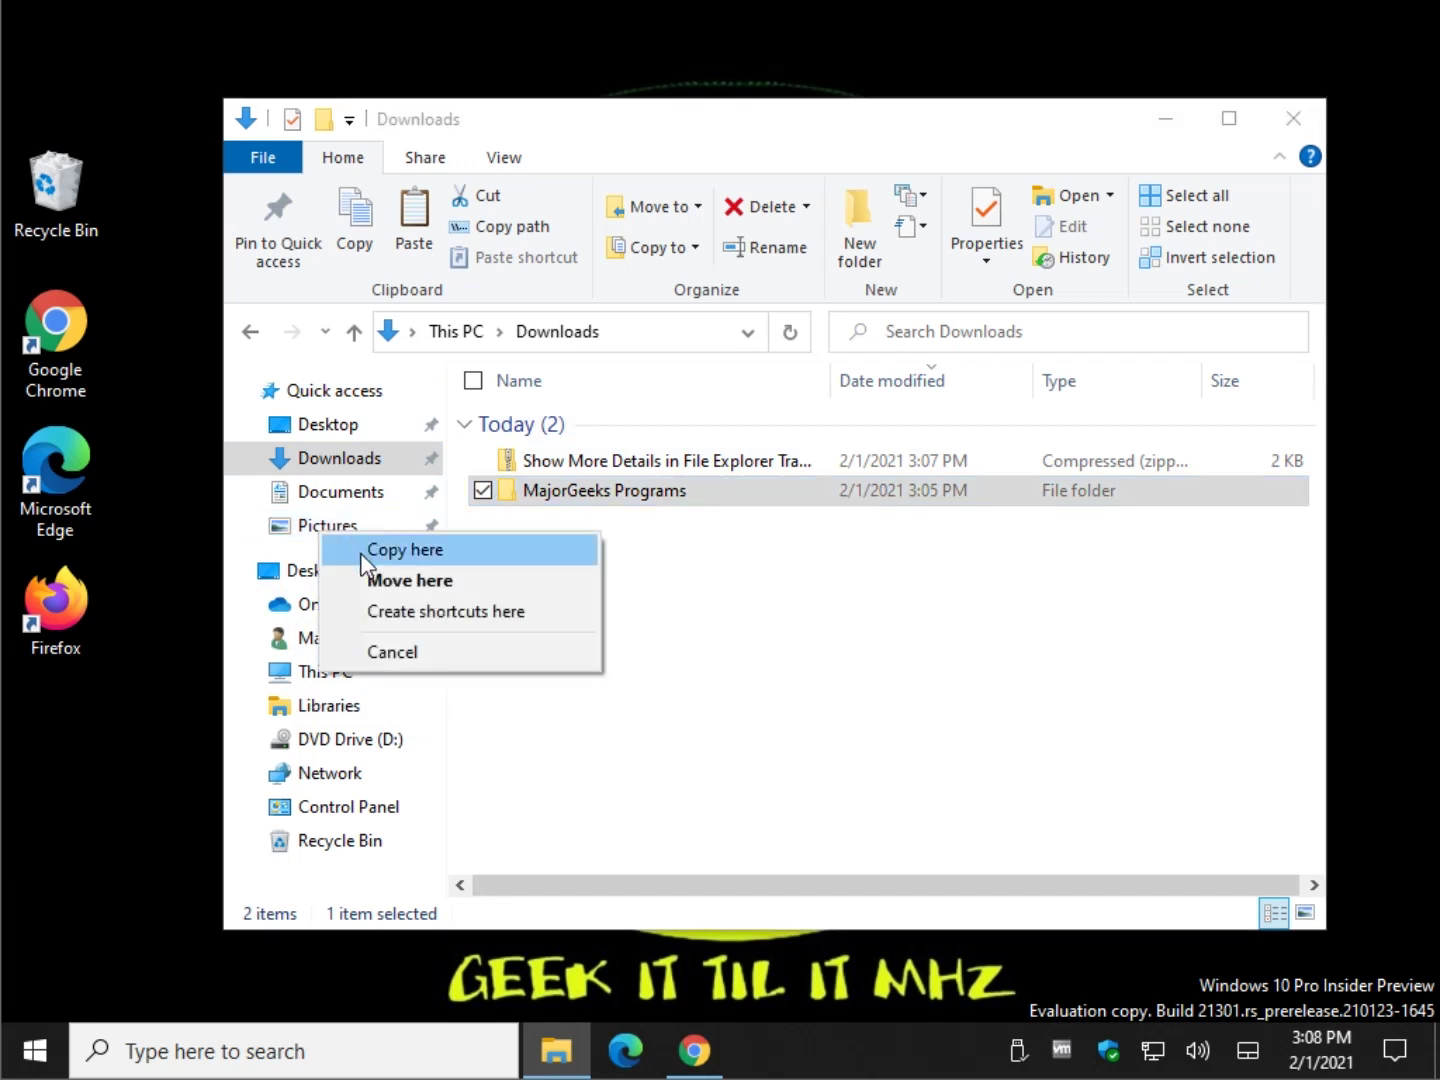
pyautogui.click(346, 553)
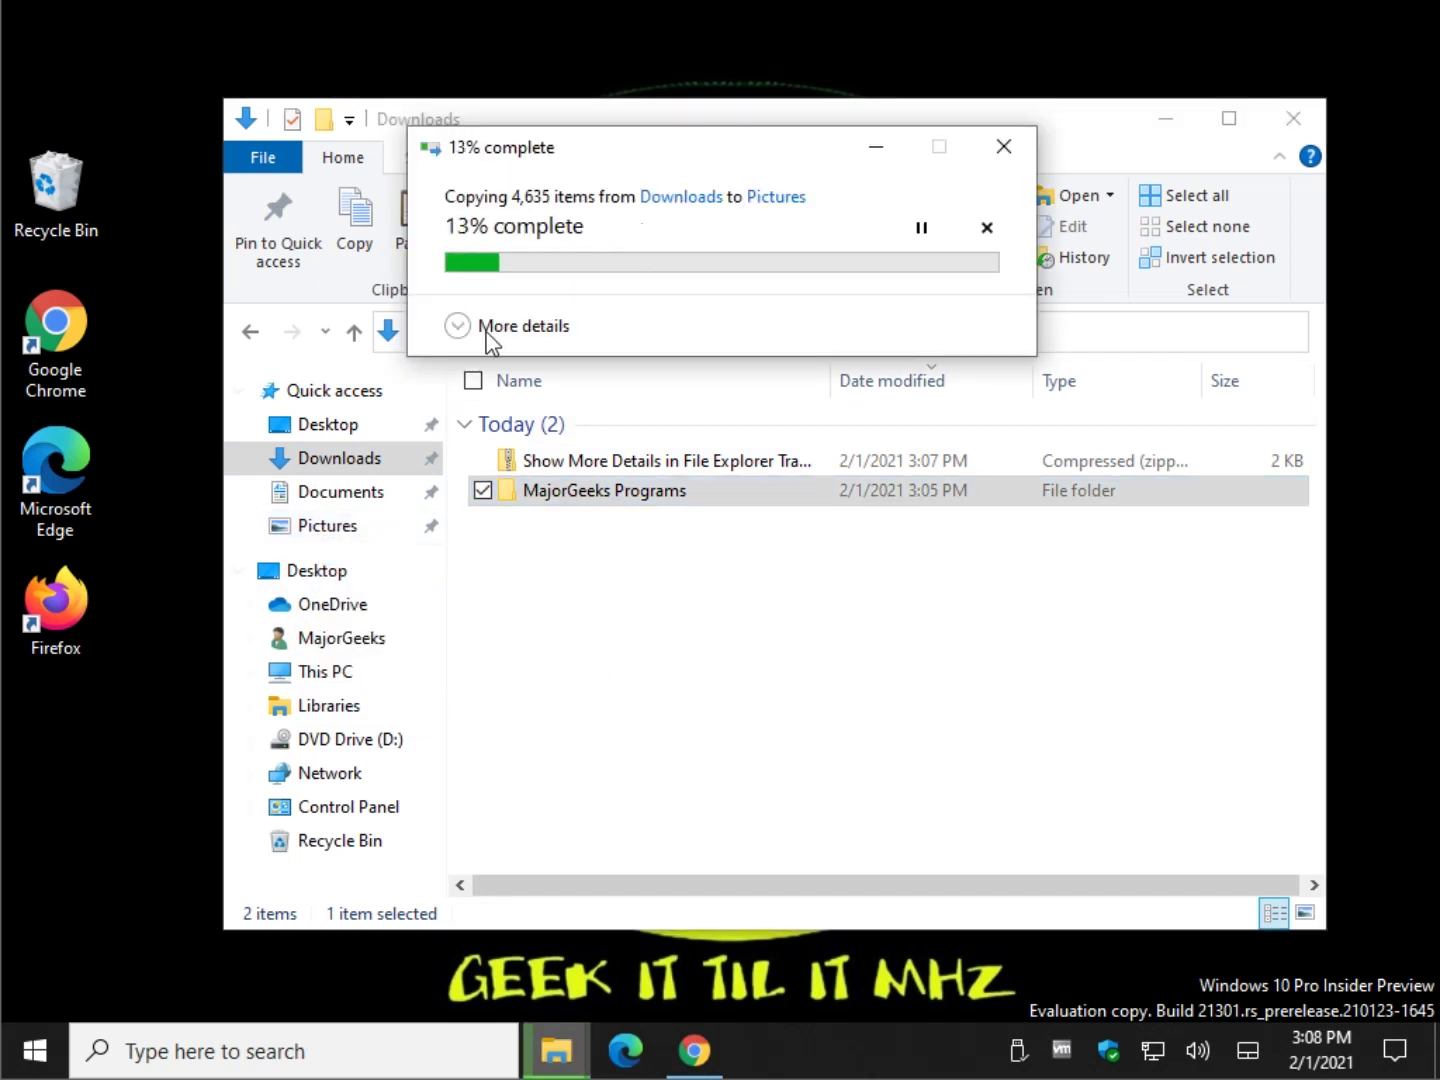
pyautogui.click(561, 329)
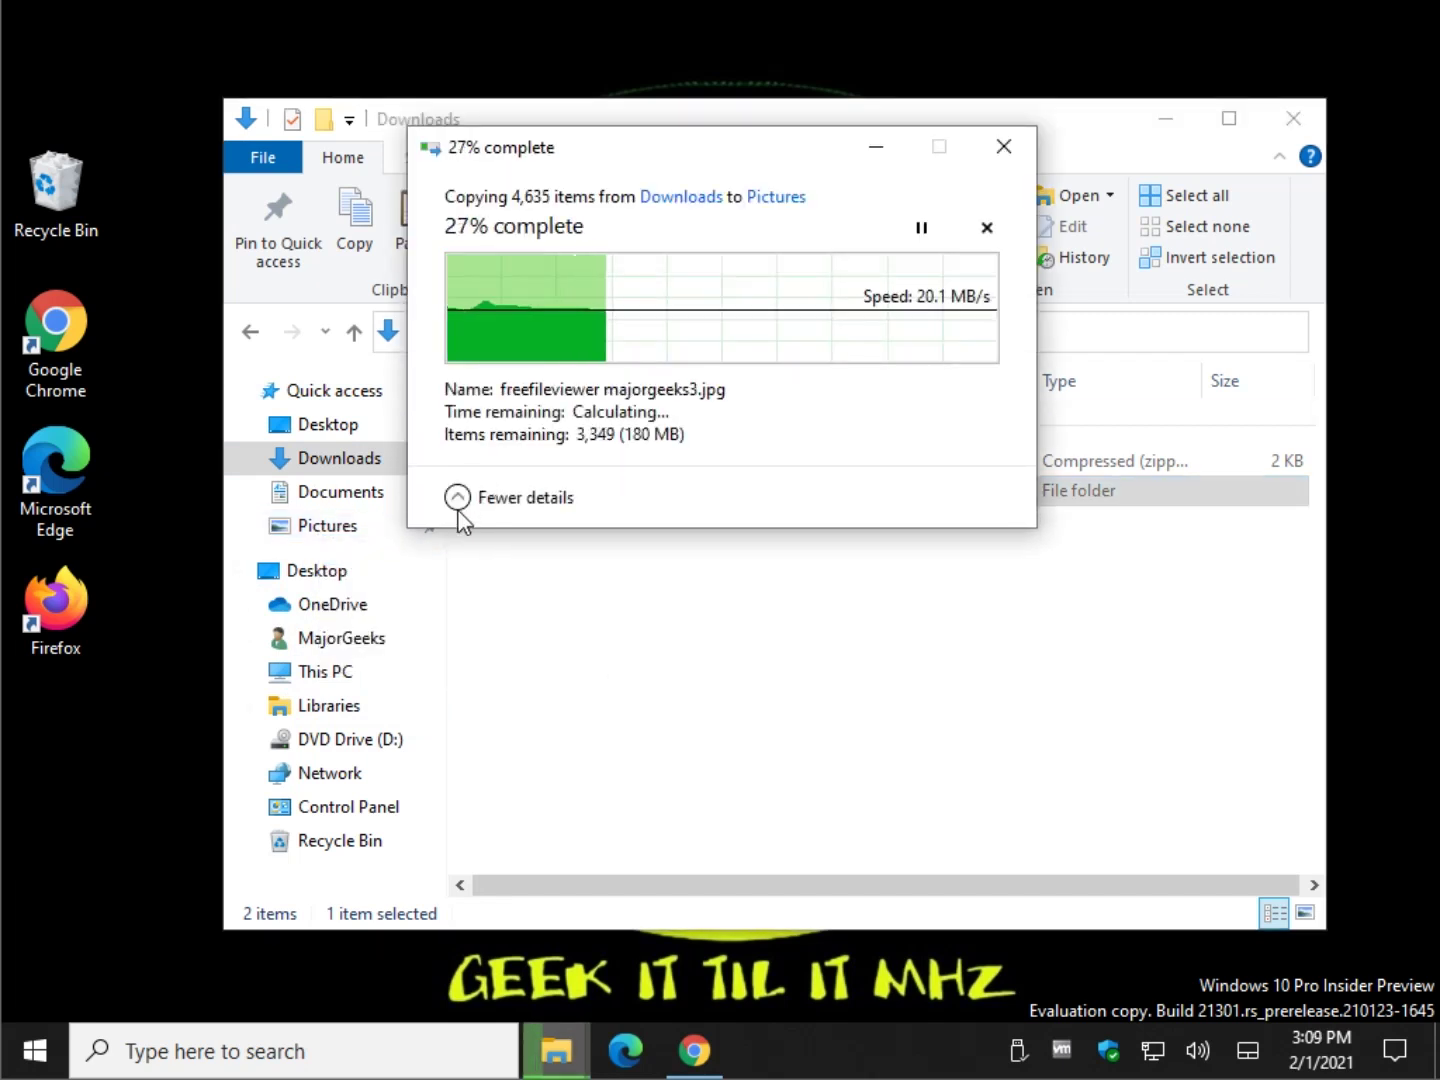
pyautogui.click(458, 499)
pyautogui.click(1004, 149)
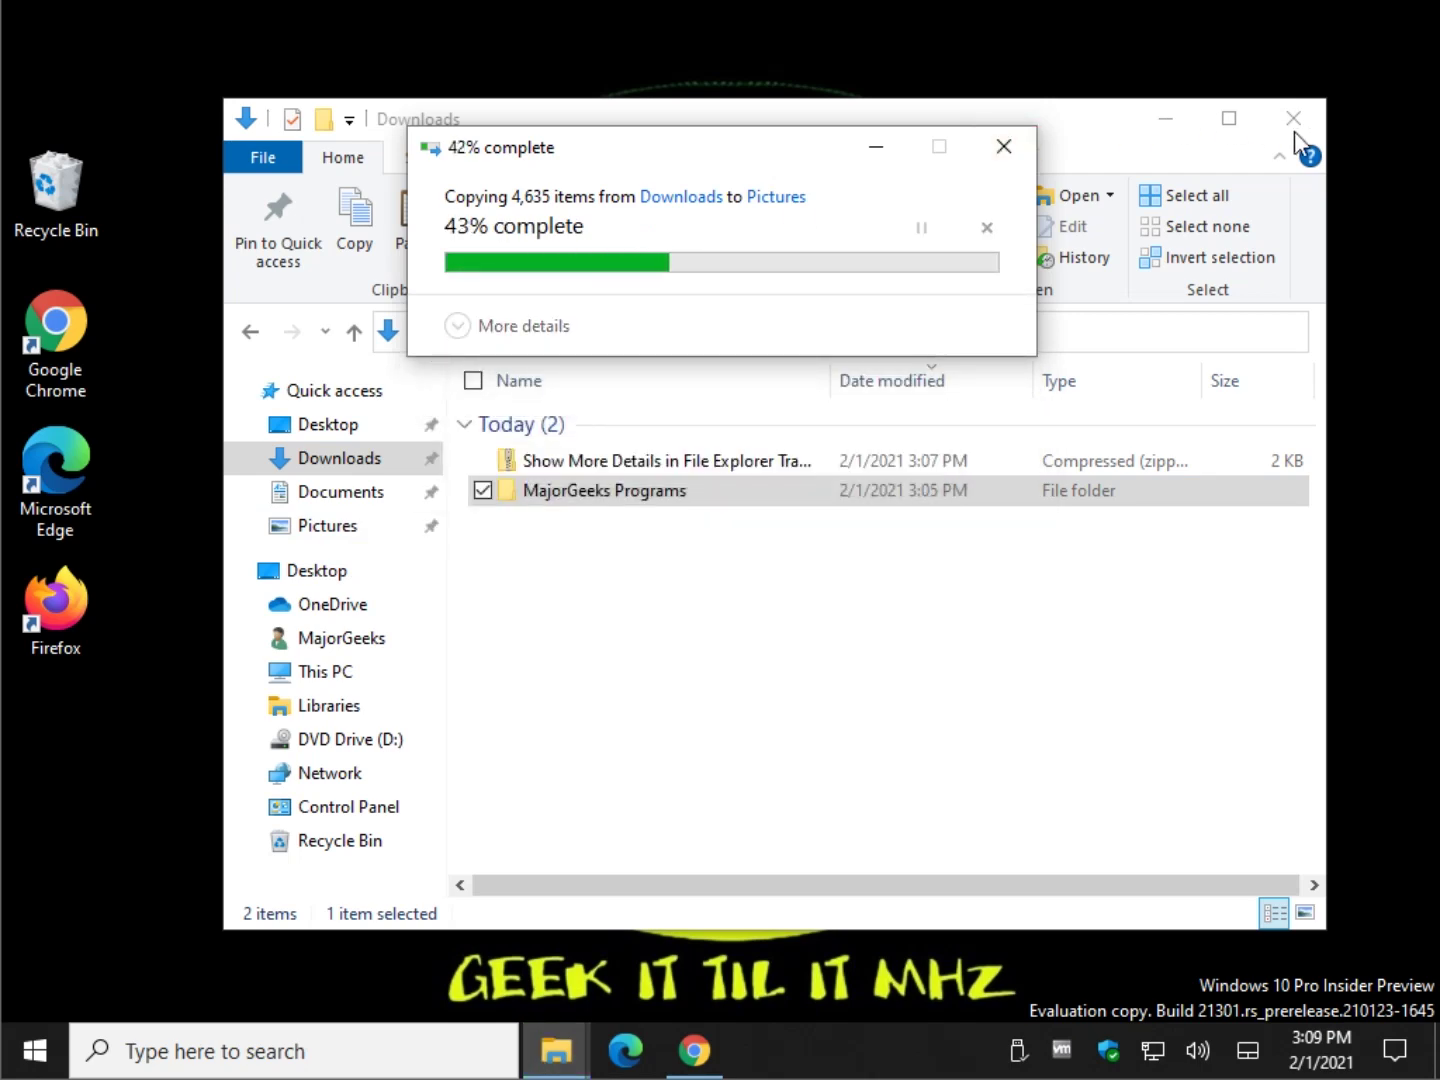
# Step: Close File Explorer and copy the HKEY_CURRENT_USER OperationStatusManager path from the article
pyautogui.click(1292, 118)
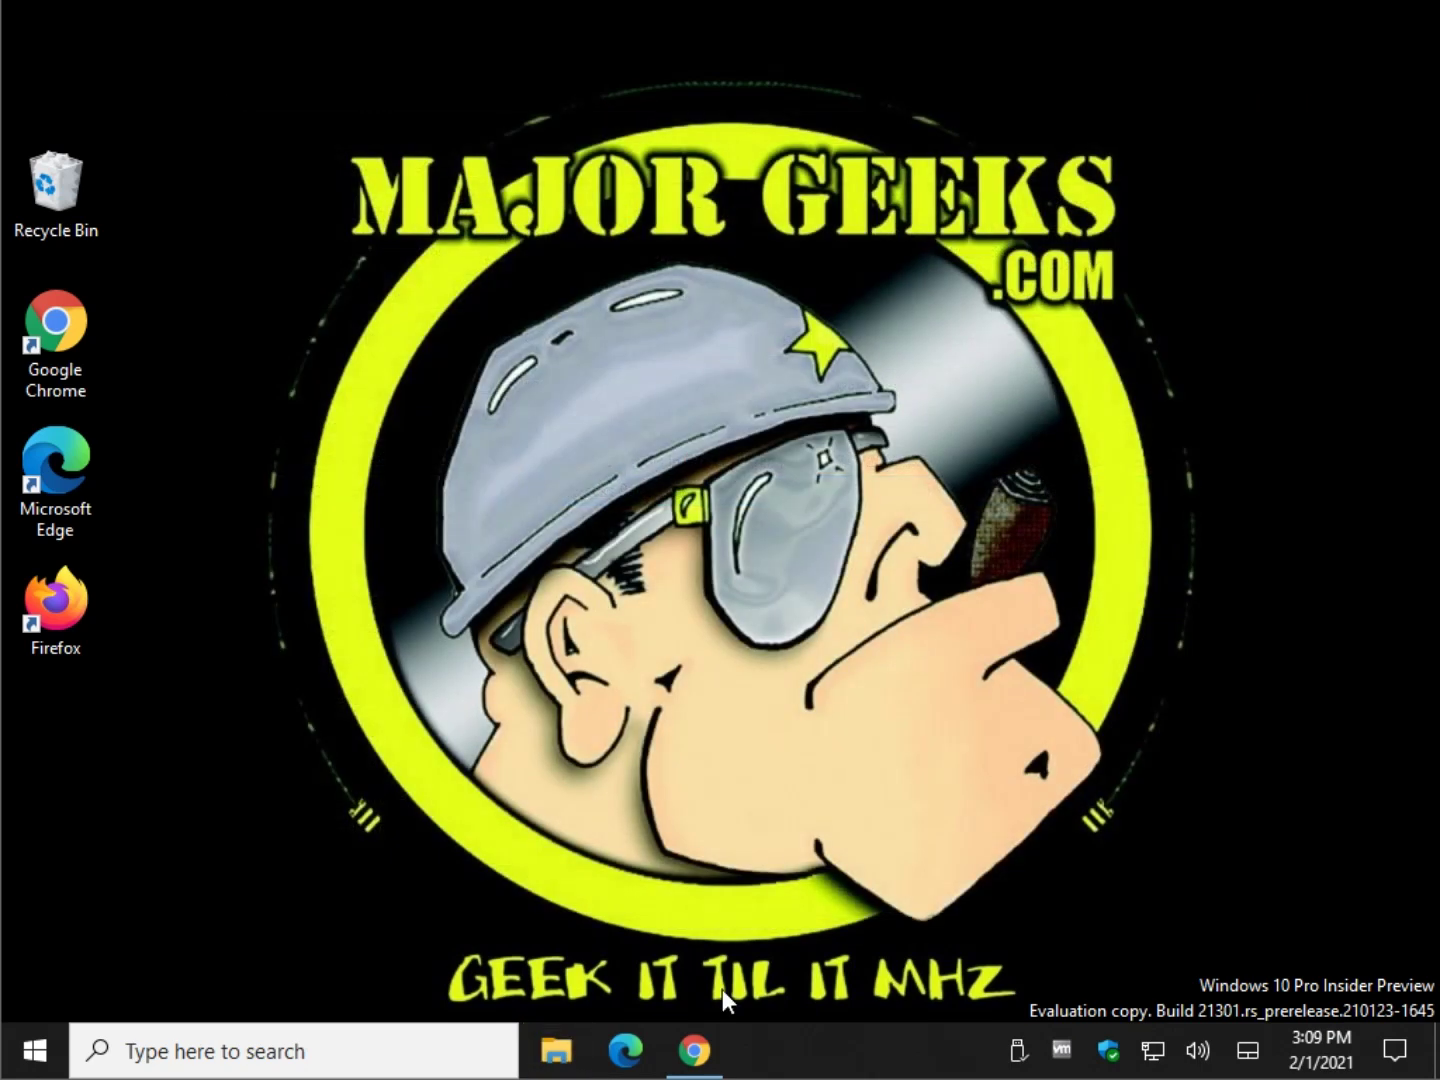
pyautogui.click(694, 1050)
pyautogui.scroll(-4, 505, 644)
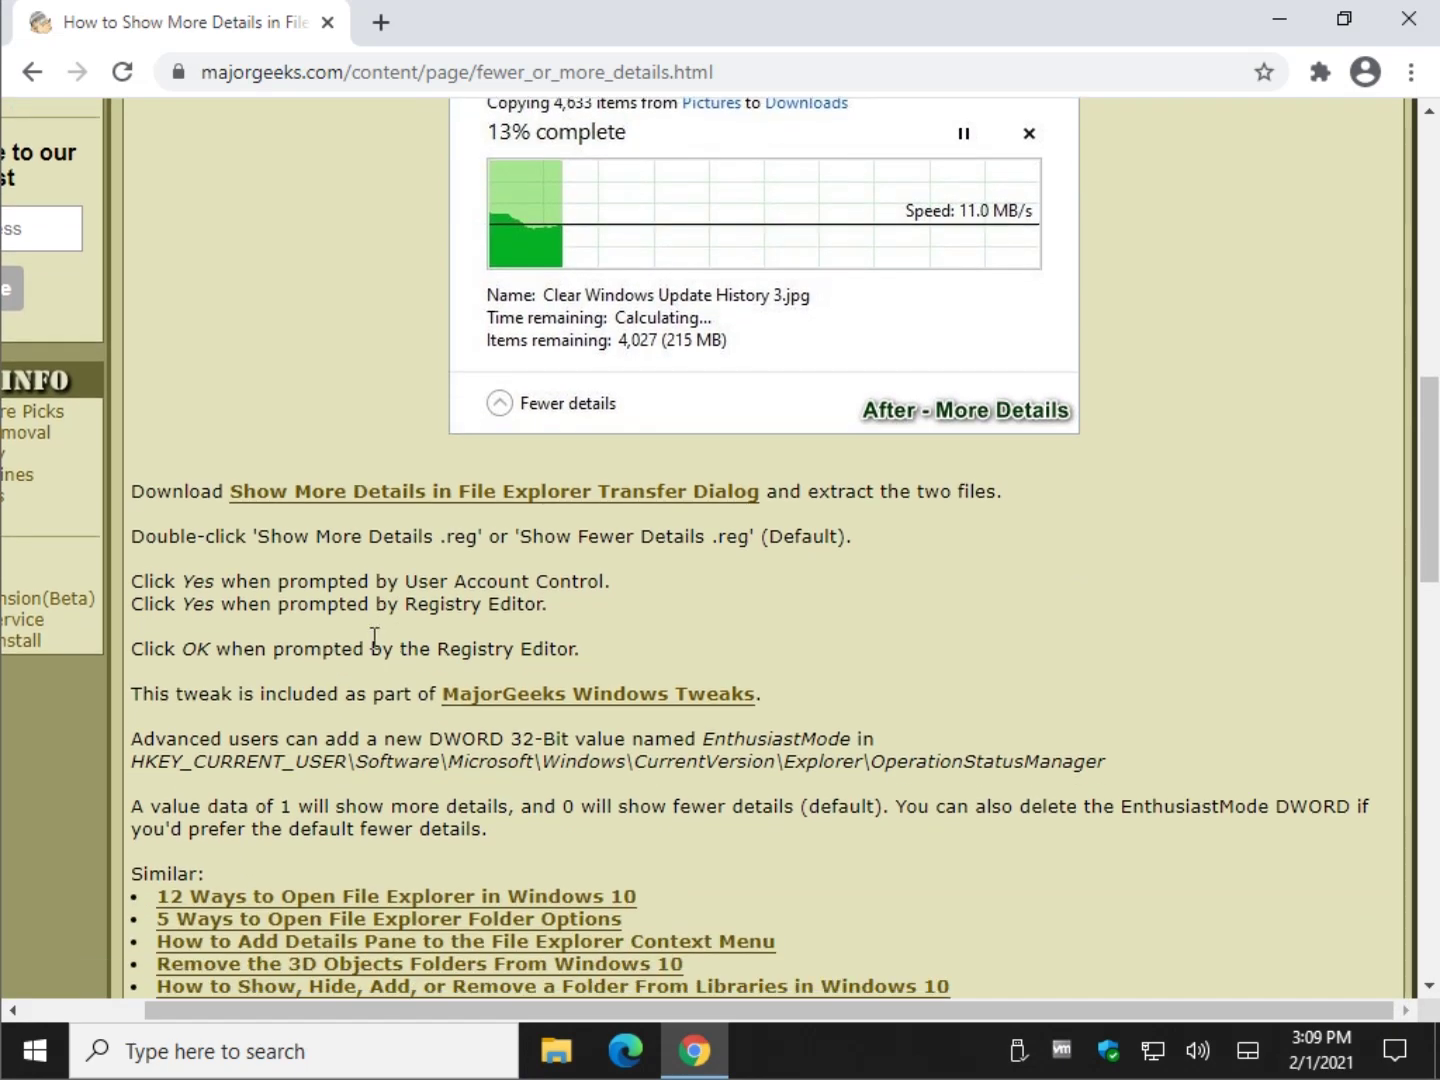
pyautogui.scroll(-1, 377, 636)
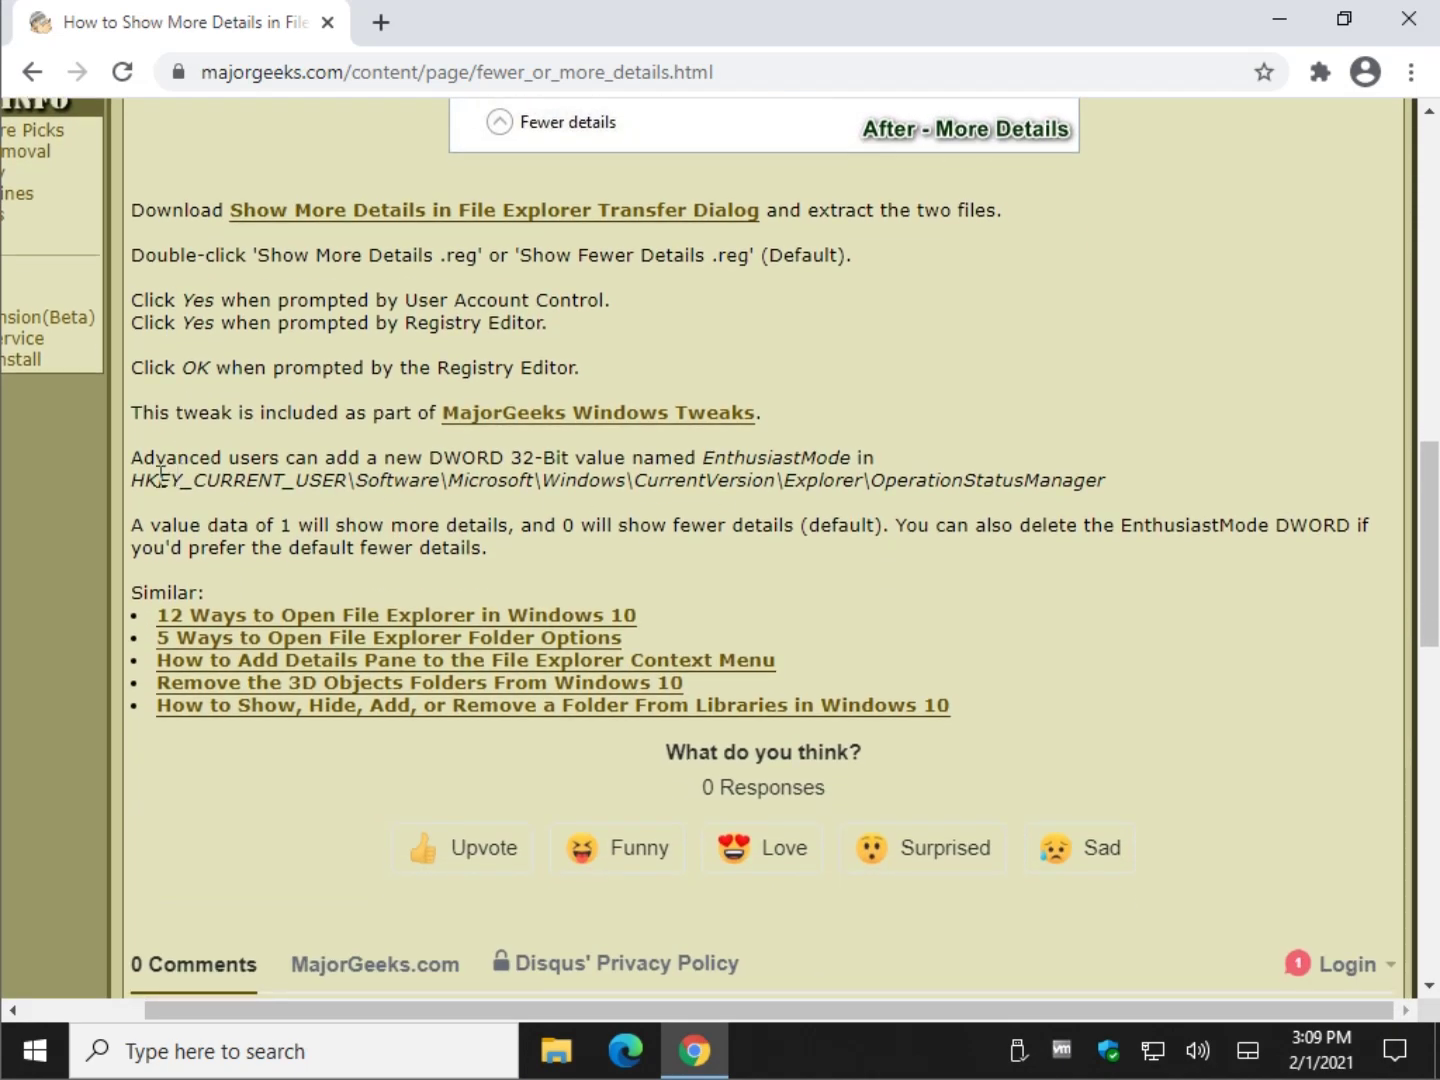
pyautogui.moveTo(134, 485); pyautogui.dragTo(1100, 482)
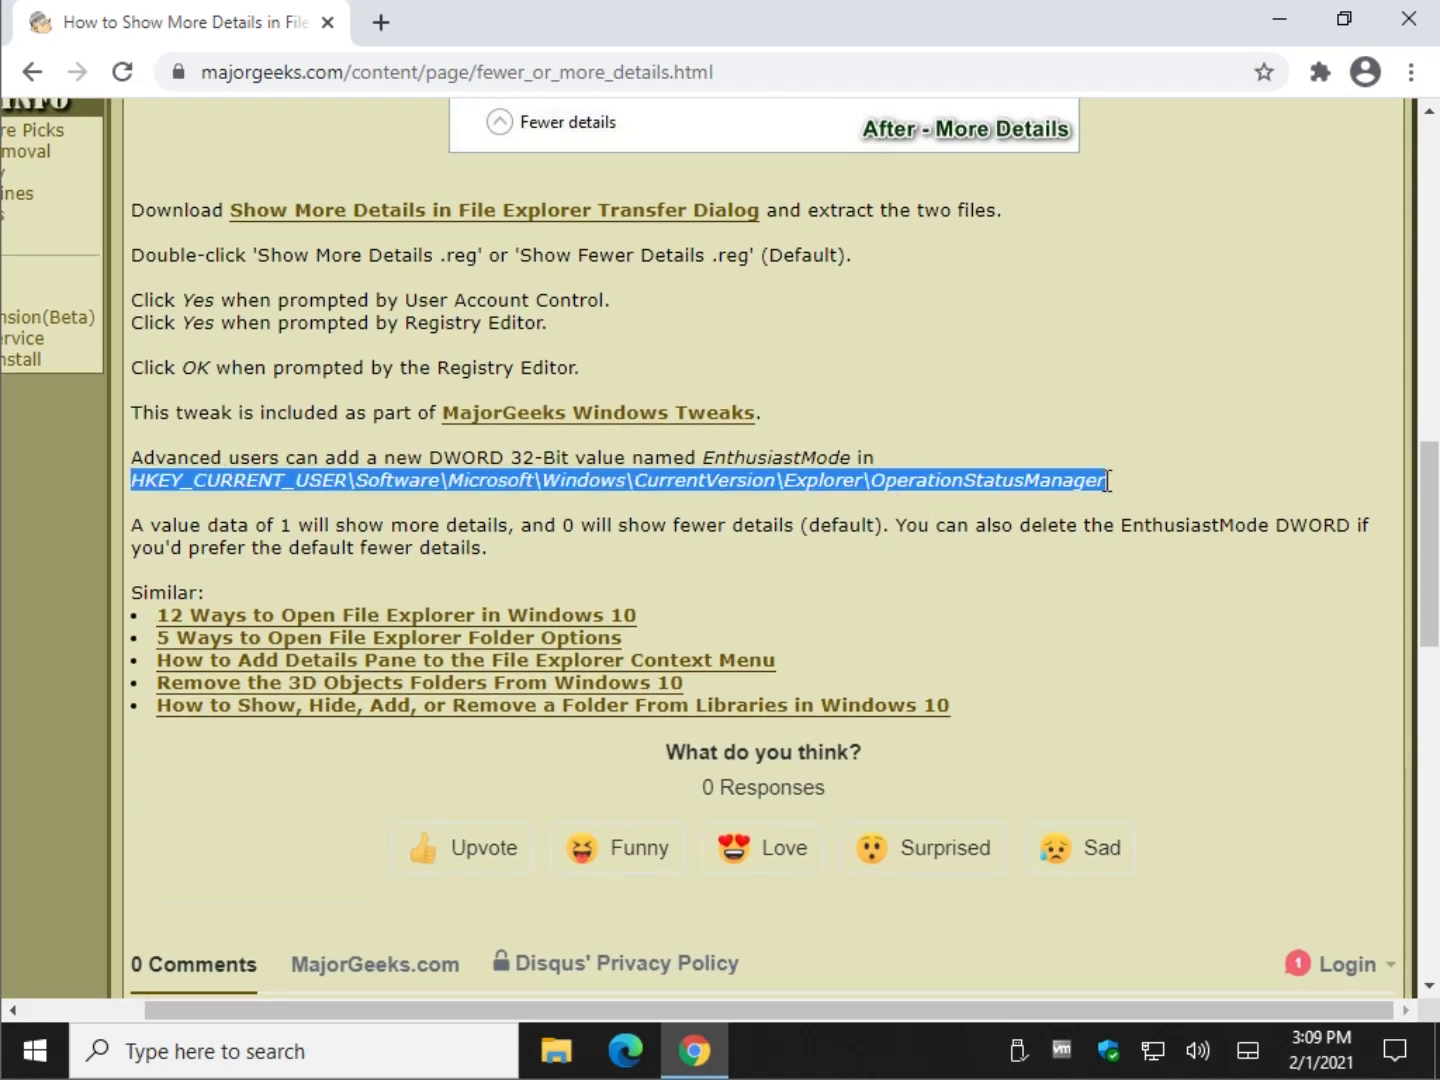
pyautogui.rightClick(1108, 481)
pyautogui.click(975, 520)
# Step: Launch Registry Editor by running 'regedit' and approving administrator access
pyautogui.rightClick(40, 1052)
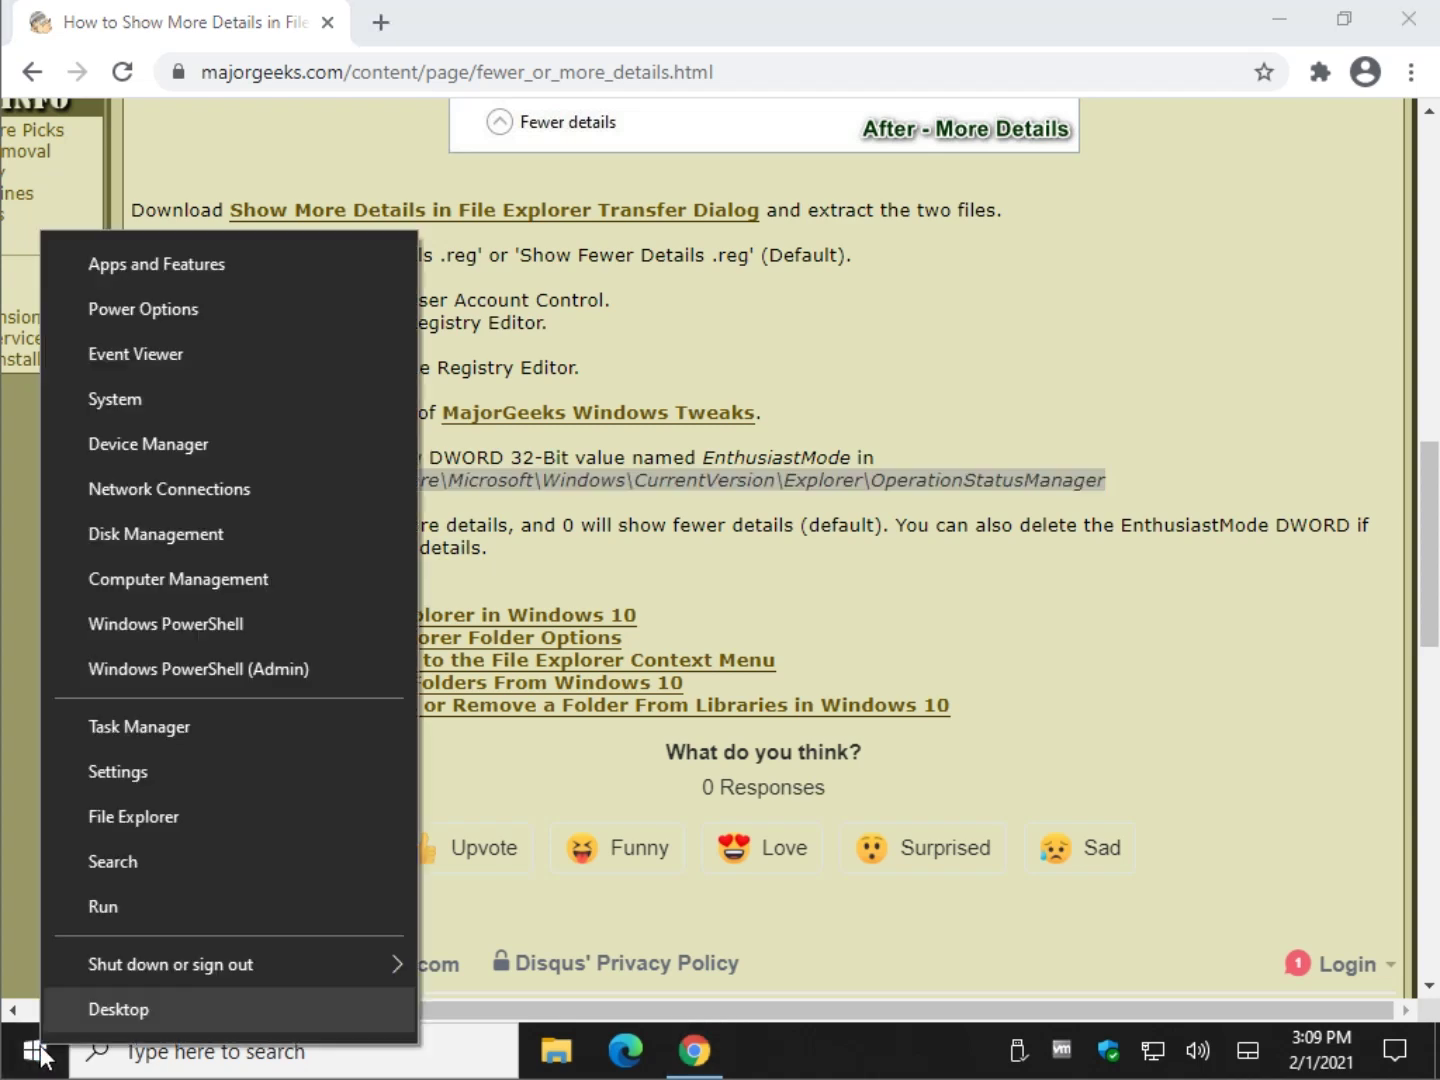
pyautogui.click(125, 907)
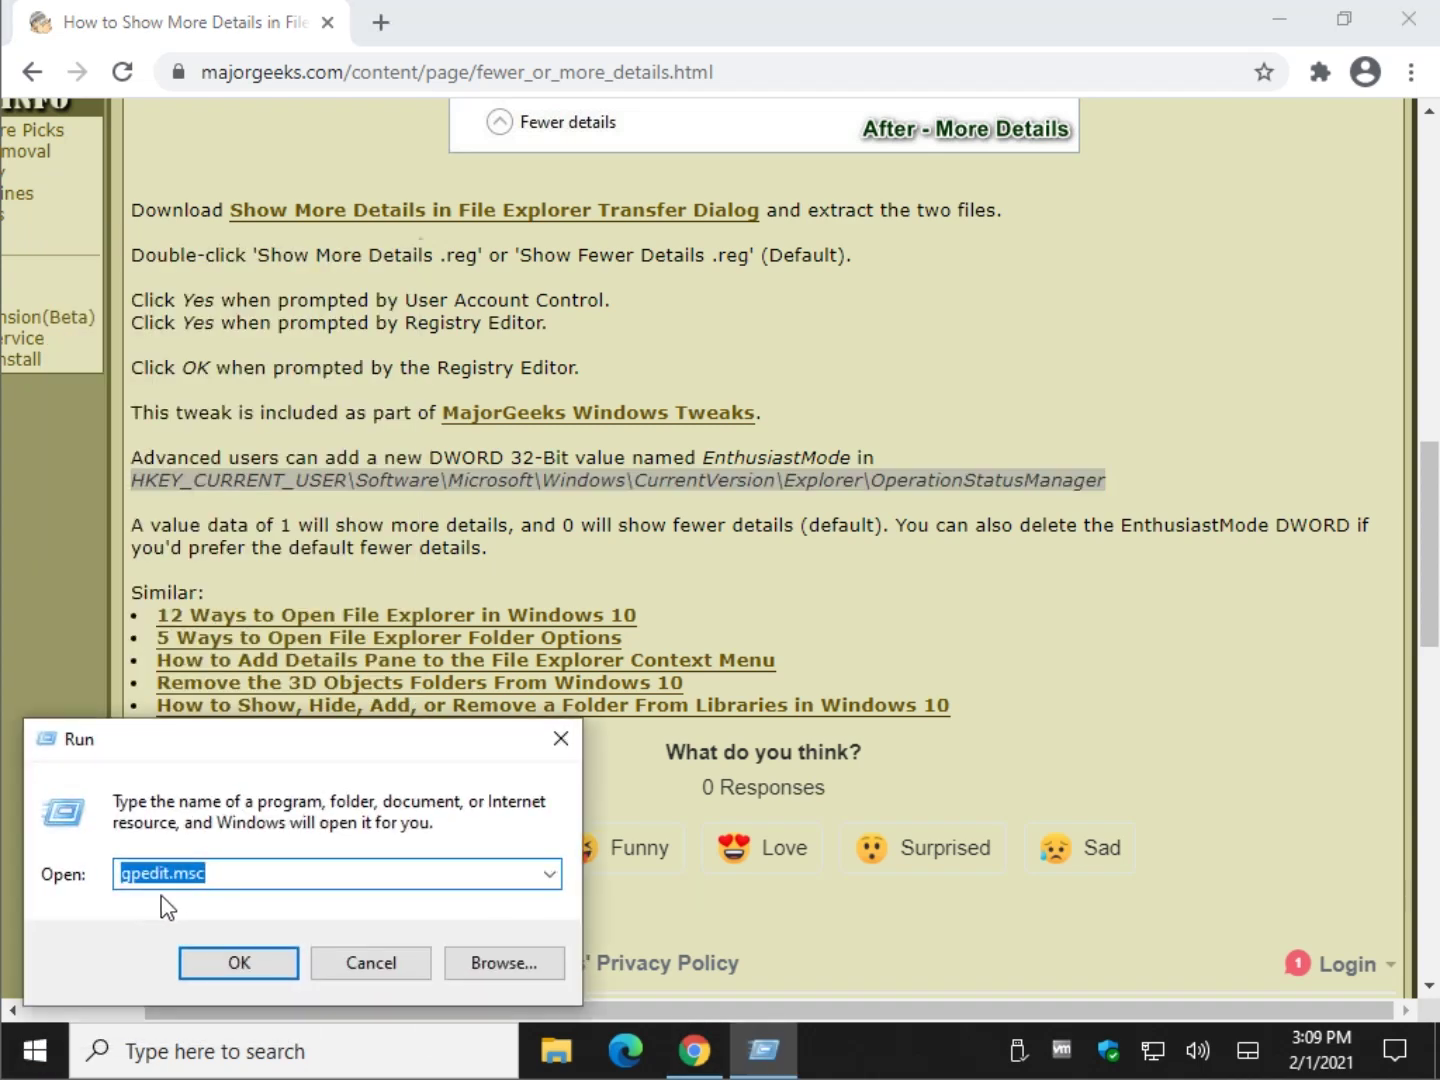
pyautogui.write('regedit')
pyautogui.click(207, 955)
pyautogui.click(645, 703)
# Step: Paste the OperationStatusManager path into the address bar to open that key
pyautogui.click(270, 162)
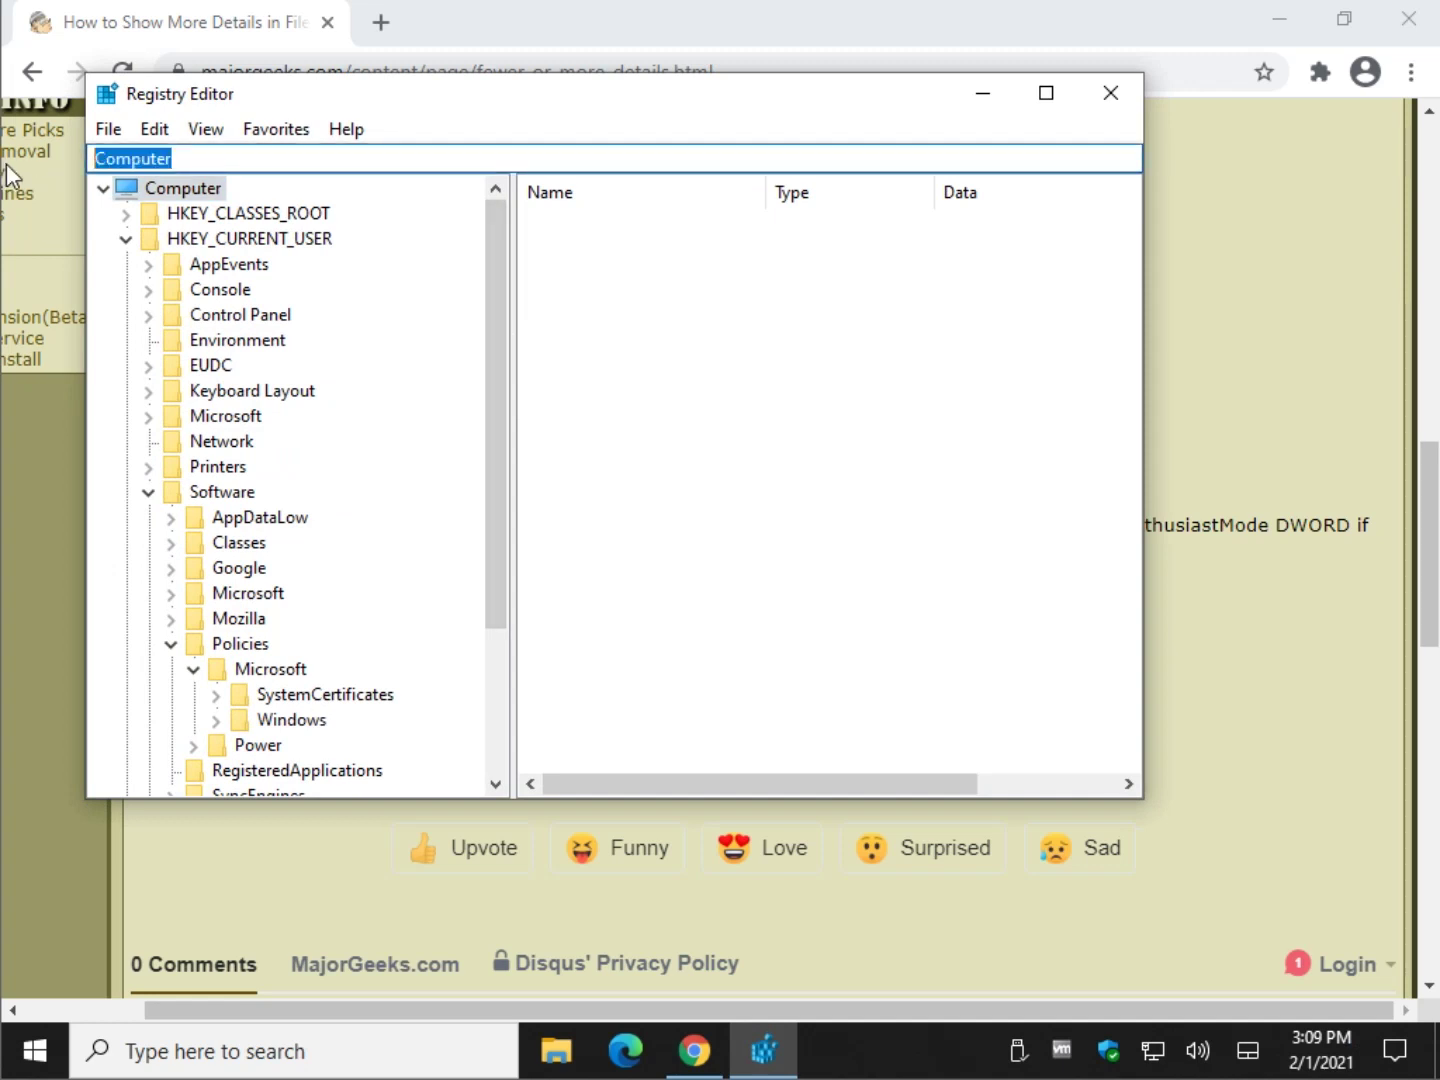
pyautogui.hotkey('ctrl', 'v')
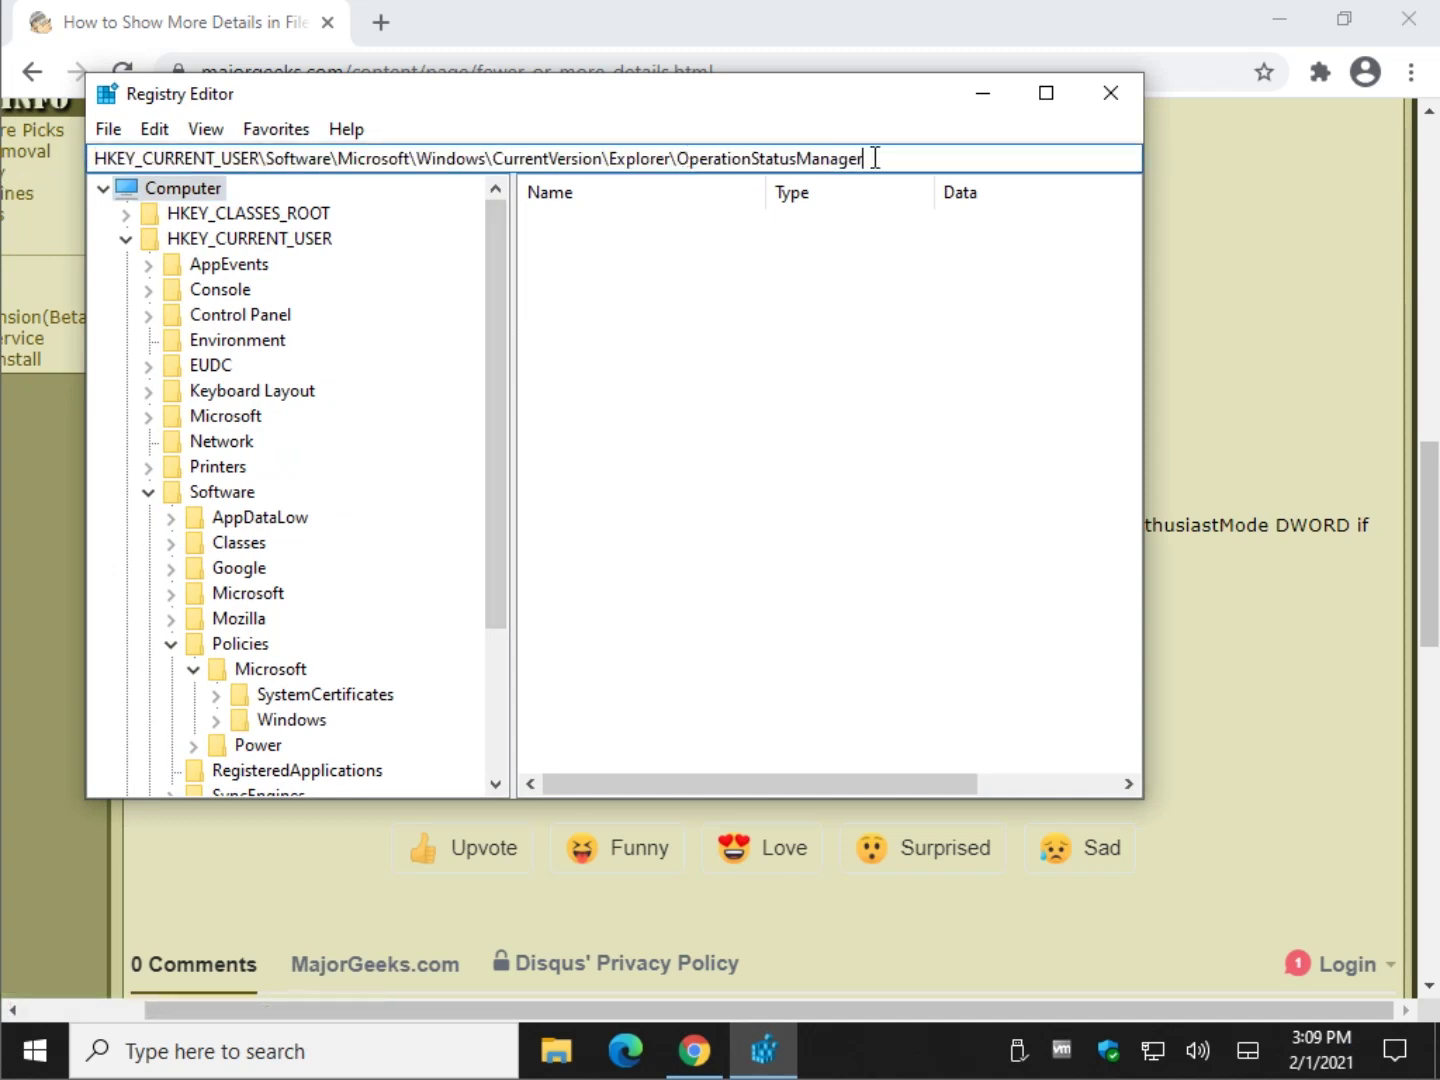
pyautogui.press('Return')
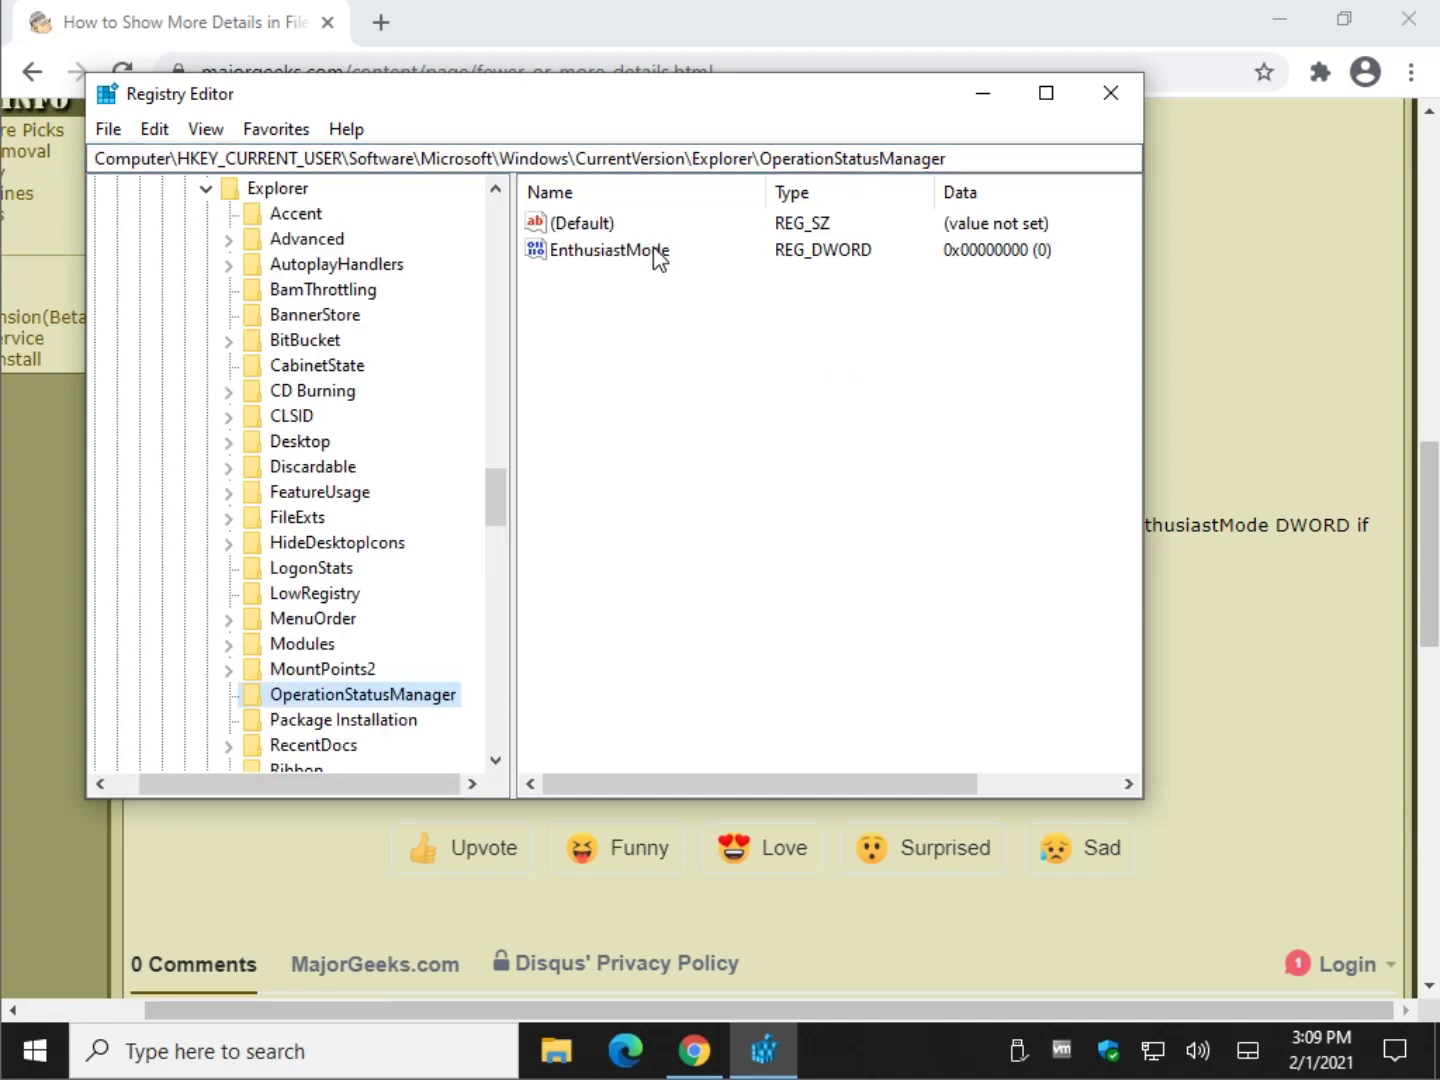
# Step: Delete the EnthusiastMode DWORD from the OperationStatusManager key
pyautogui.click(657, 252)
pyautogui.moveTo(663, 105); pyautogui.dragTo(723, 240)
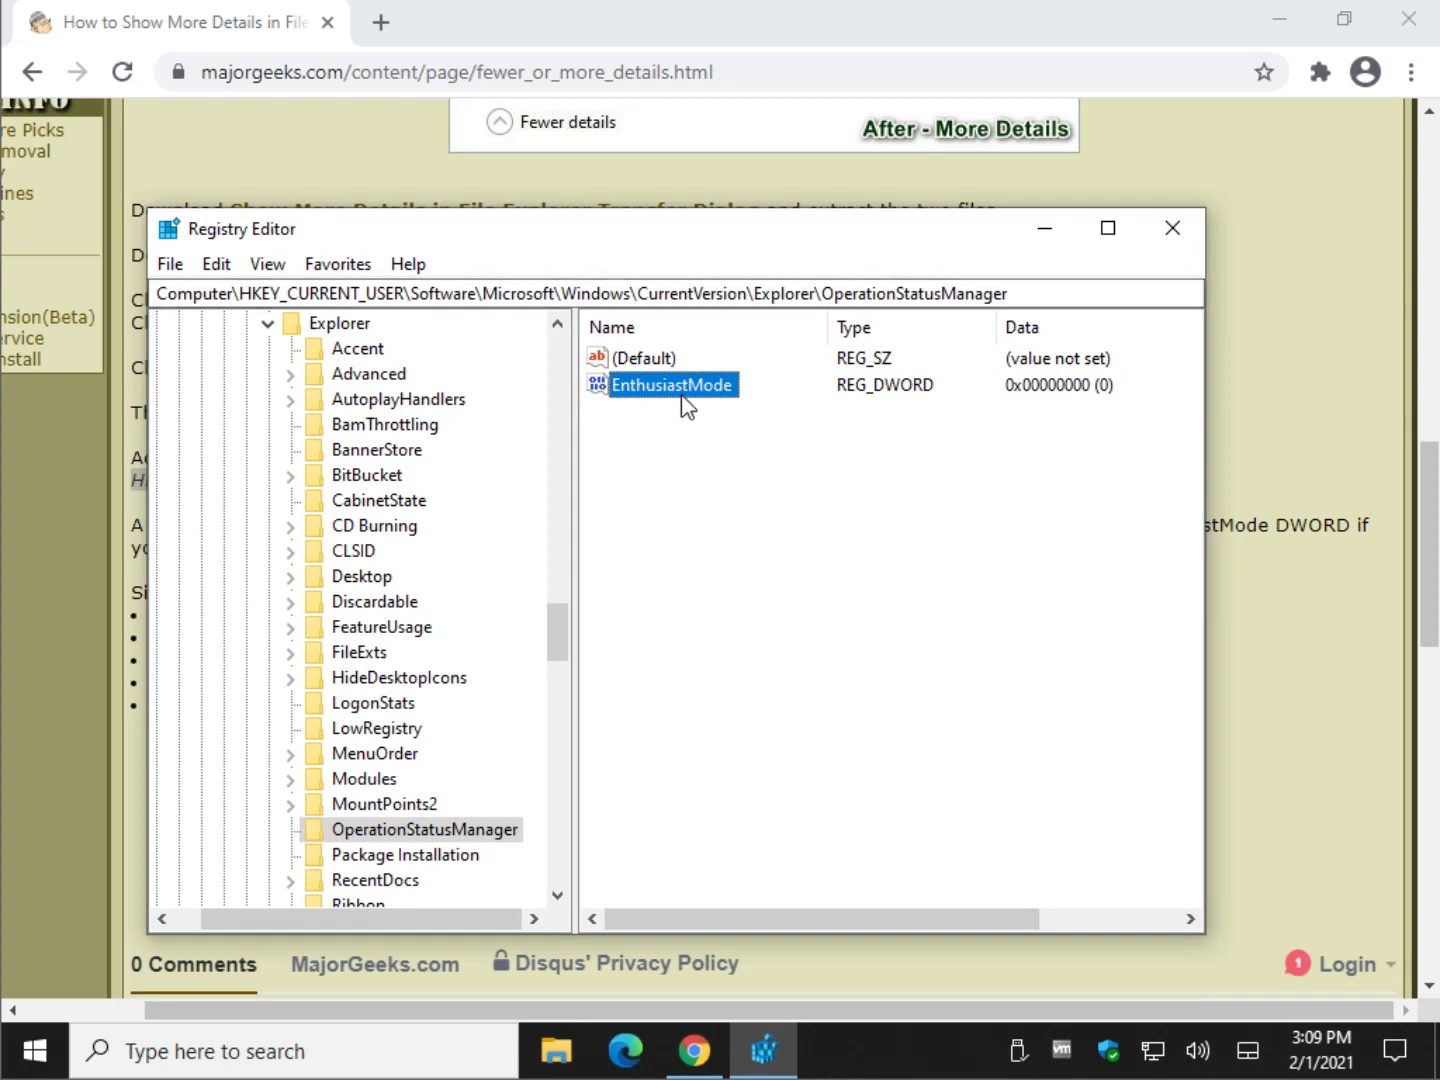
pyautogui.press('Delete')
pyautogui.press('Return')
# Step: Copy the word 'EnthusiastMode' from the article and return to Registry Editor
pyautogui.hotkey('alt', 'Tab')
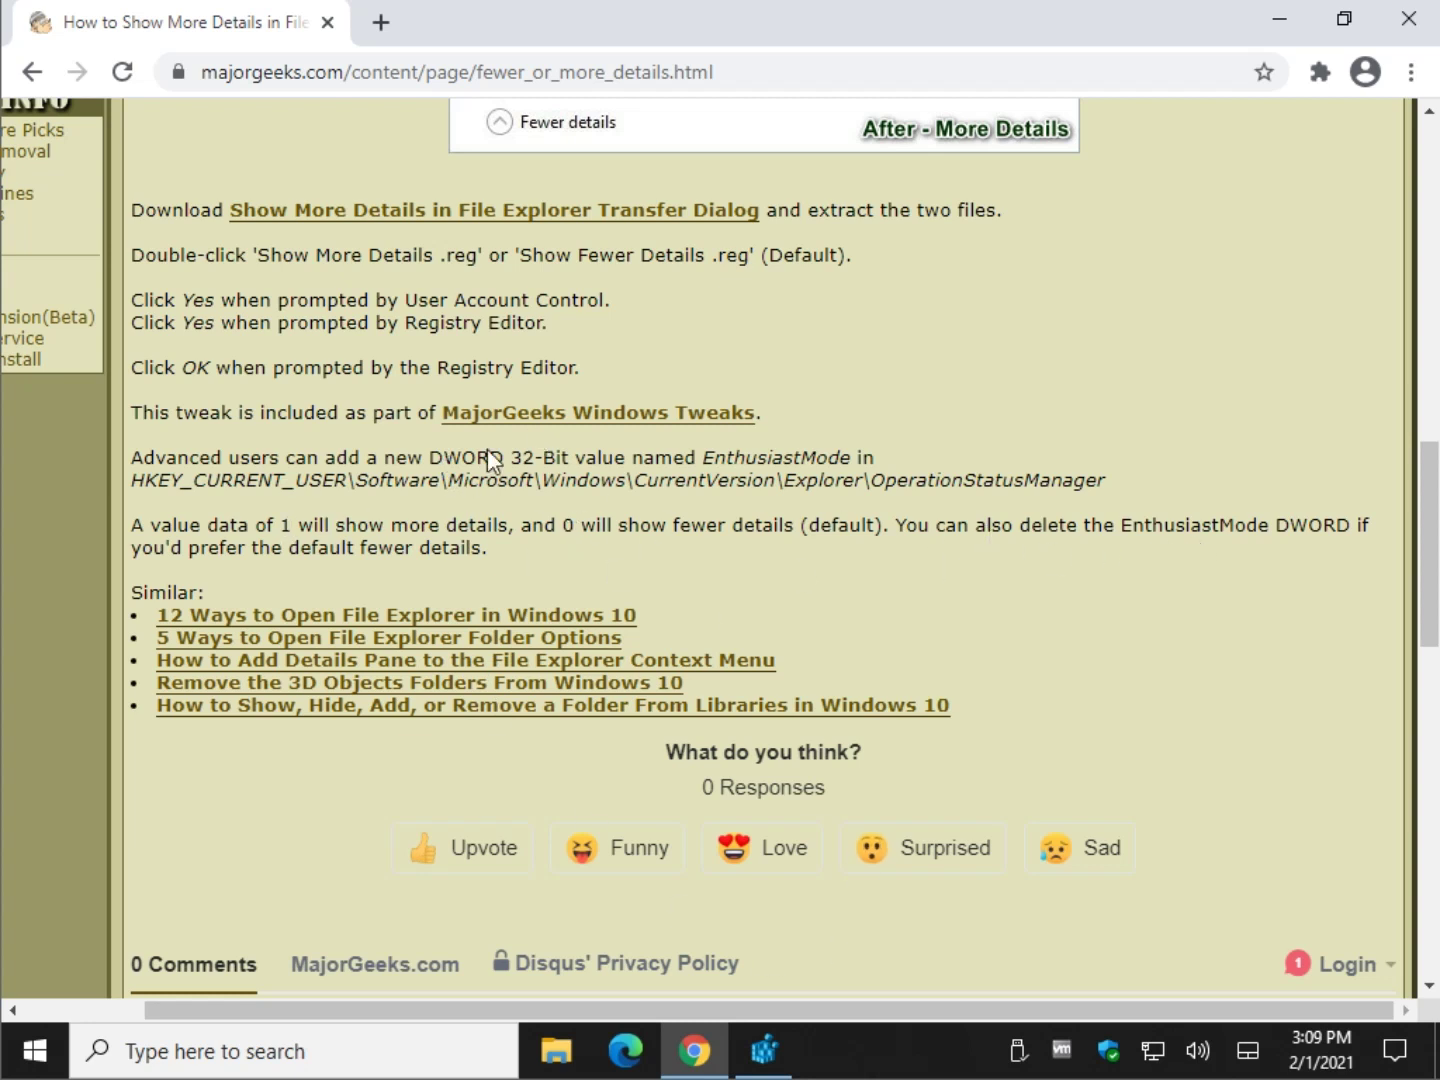
pyautogui.moveTo(709, 465); pyautogui.dragTo(850, 463)
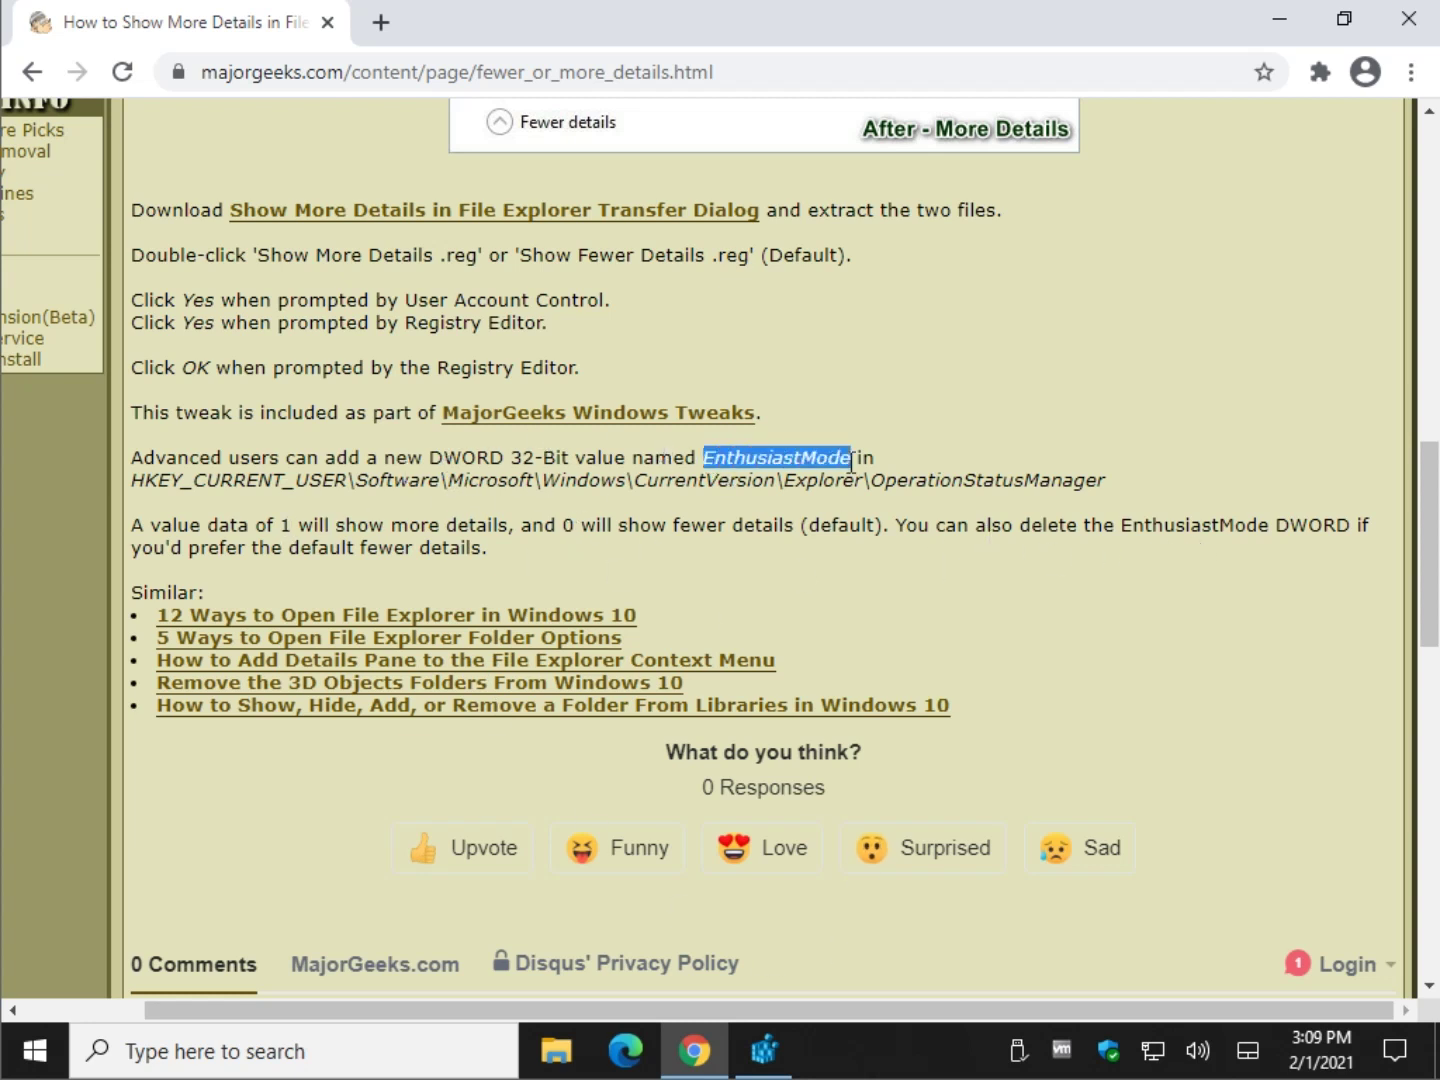
pyautogui.rightClick(841, 461)
pyautogui.click(889, 483)
pyautogui.click(762, 1050)
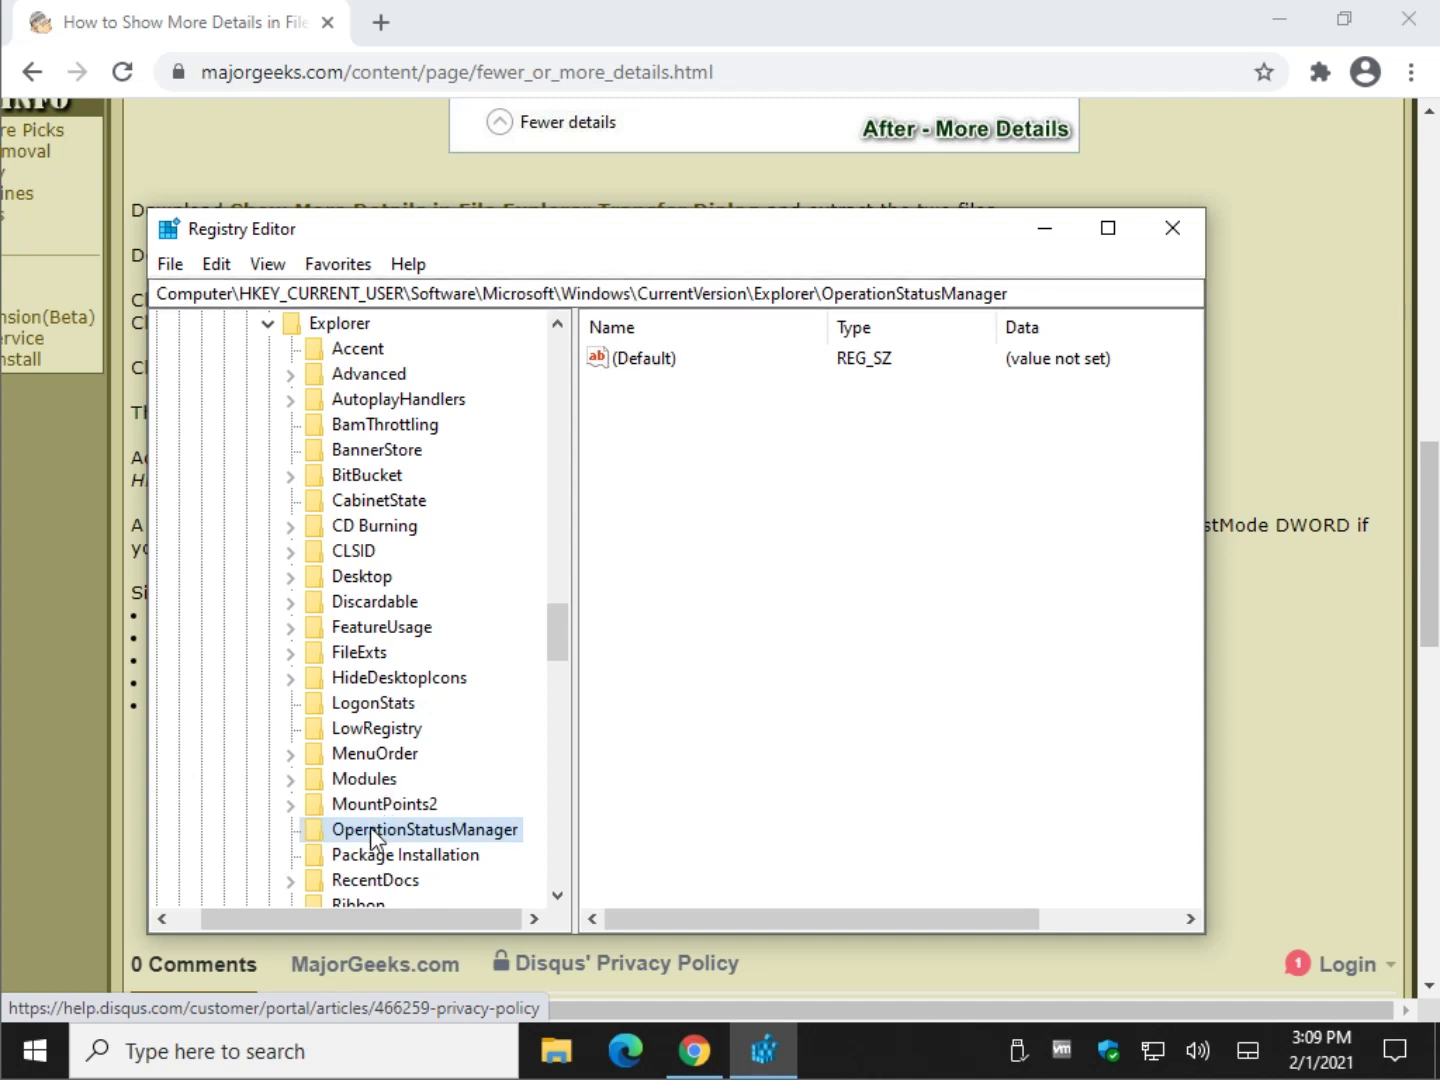
# Step: Create a new DWORD (32-bit) value named EnthusiastMode under OperationStatusManager
pyautogui.rightClick(679, 537)
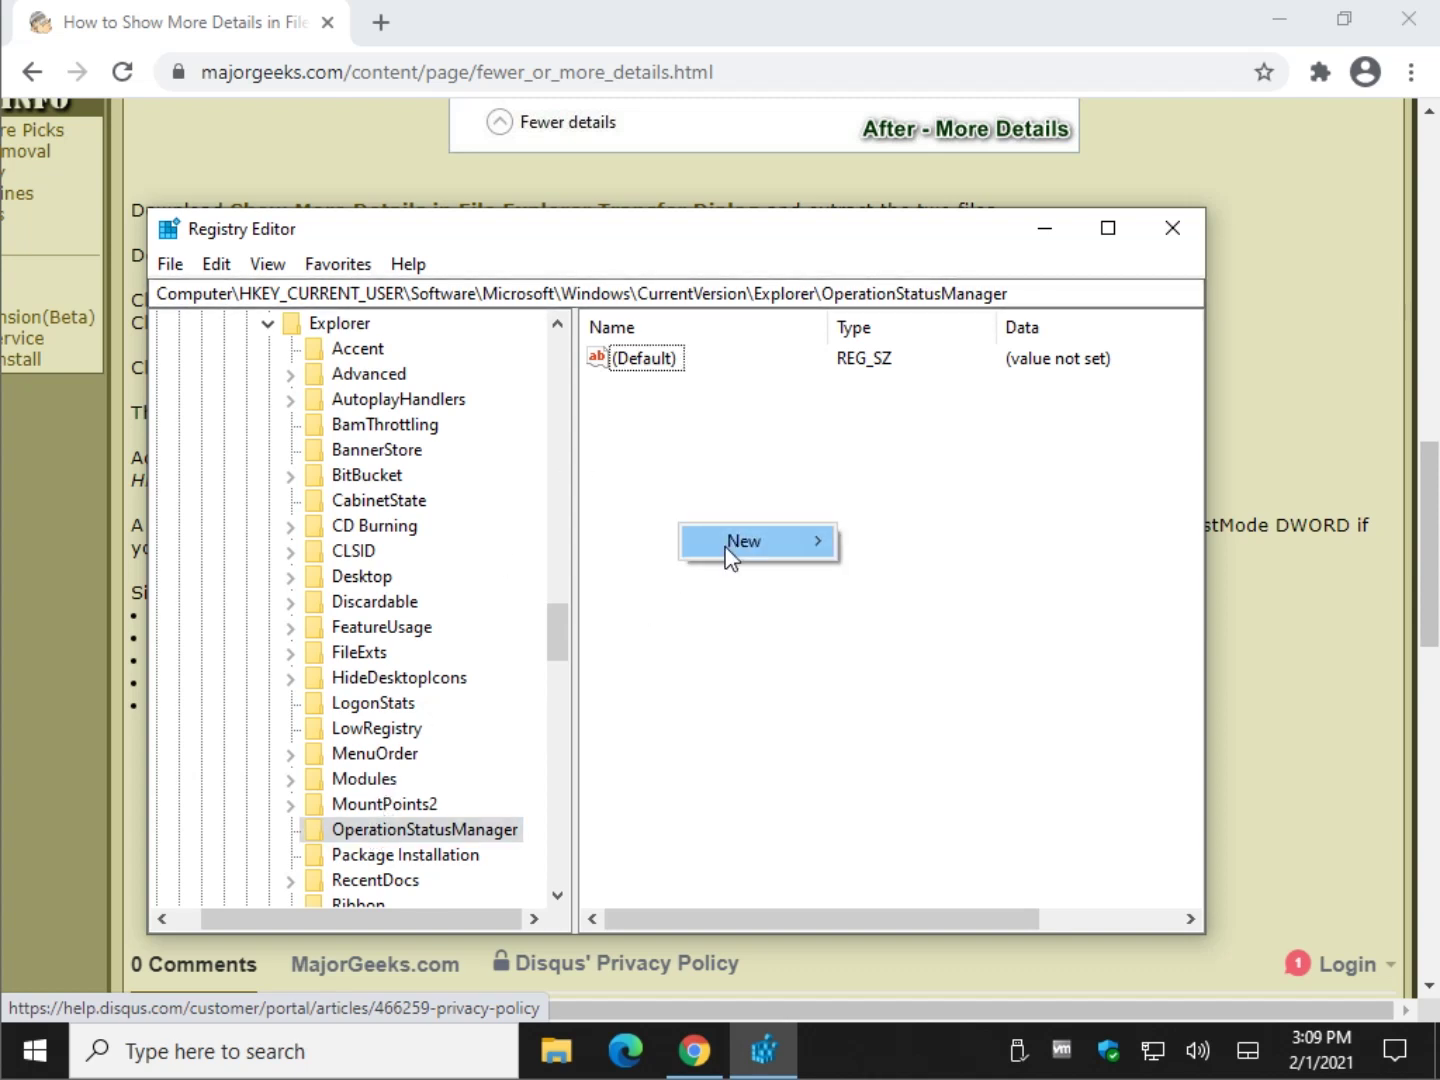
pyautogui.moveTo(737, 554)
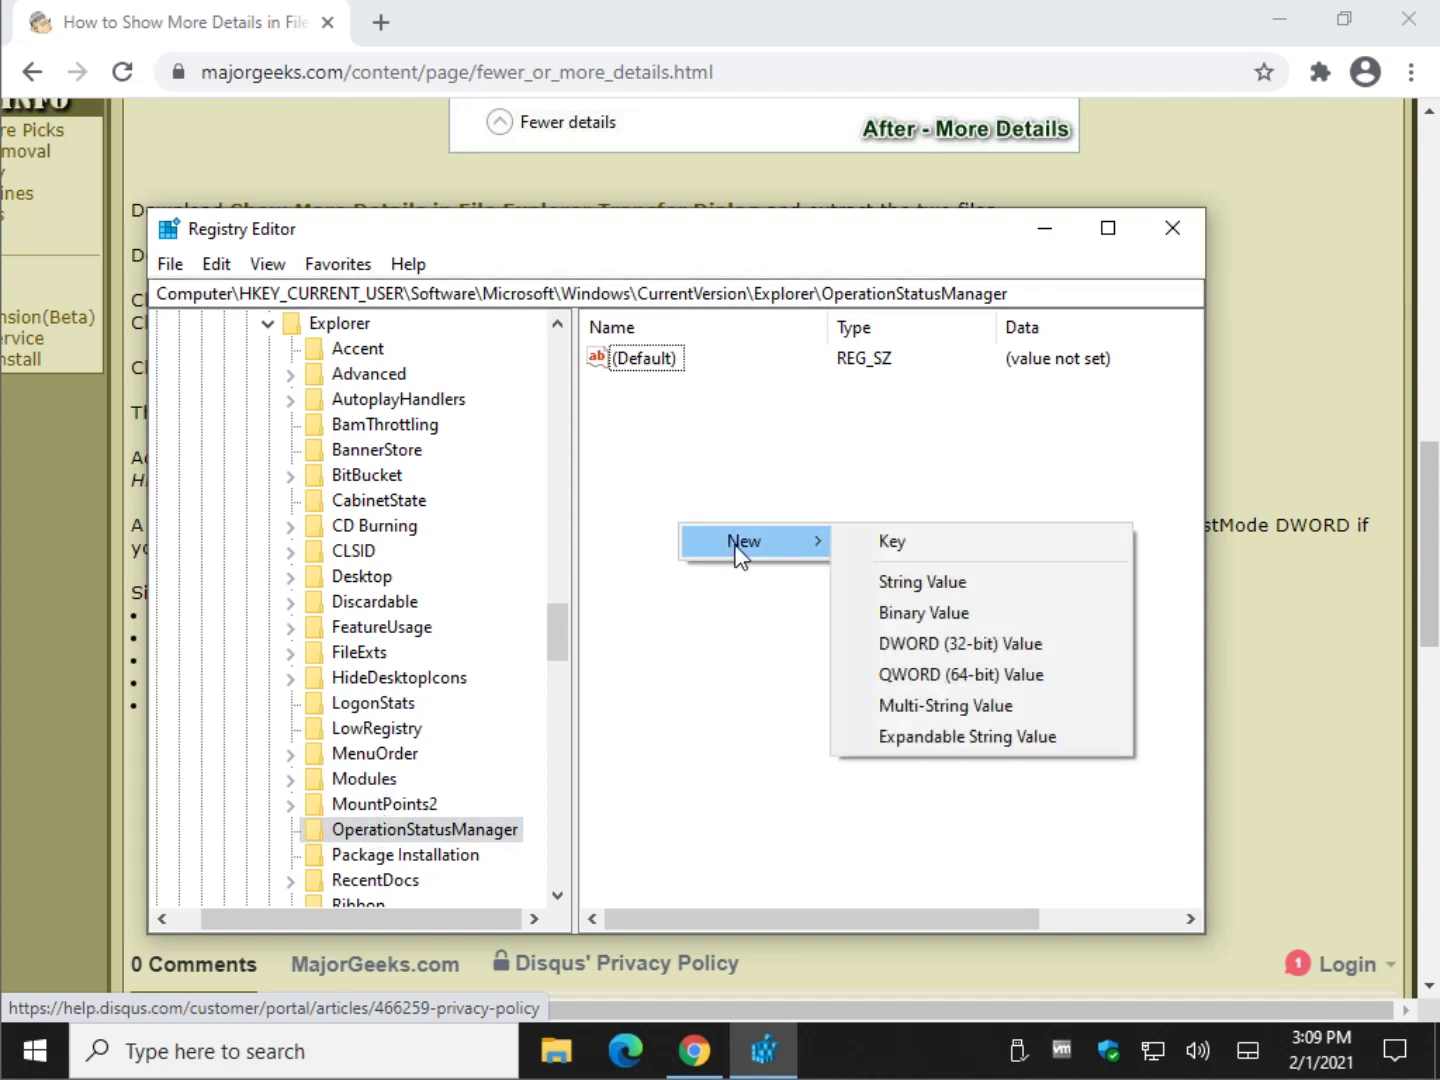
pyautogui.click(940, 644)
pyautogui.hotkey('ctrl', 'v')
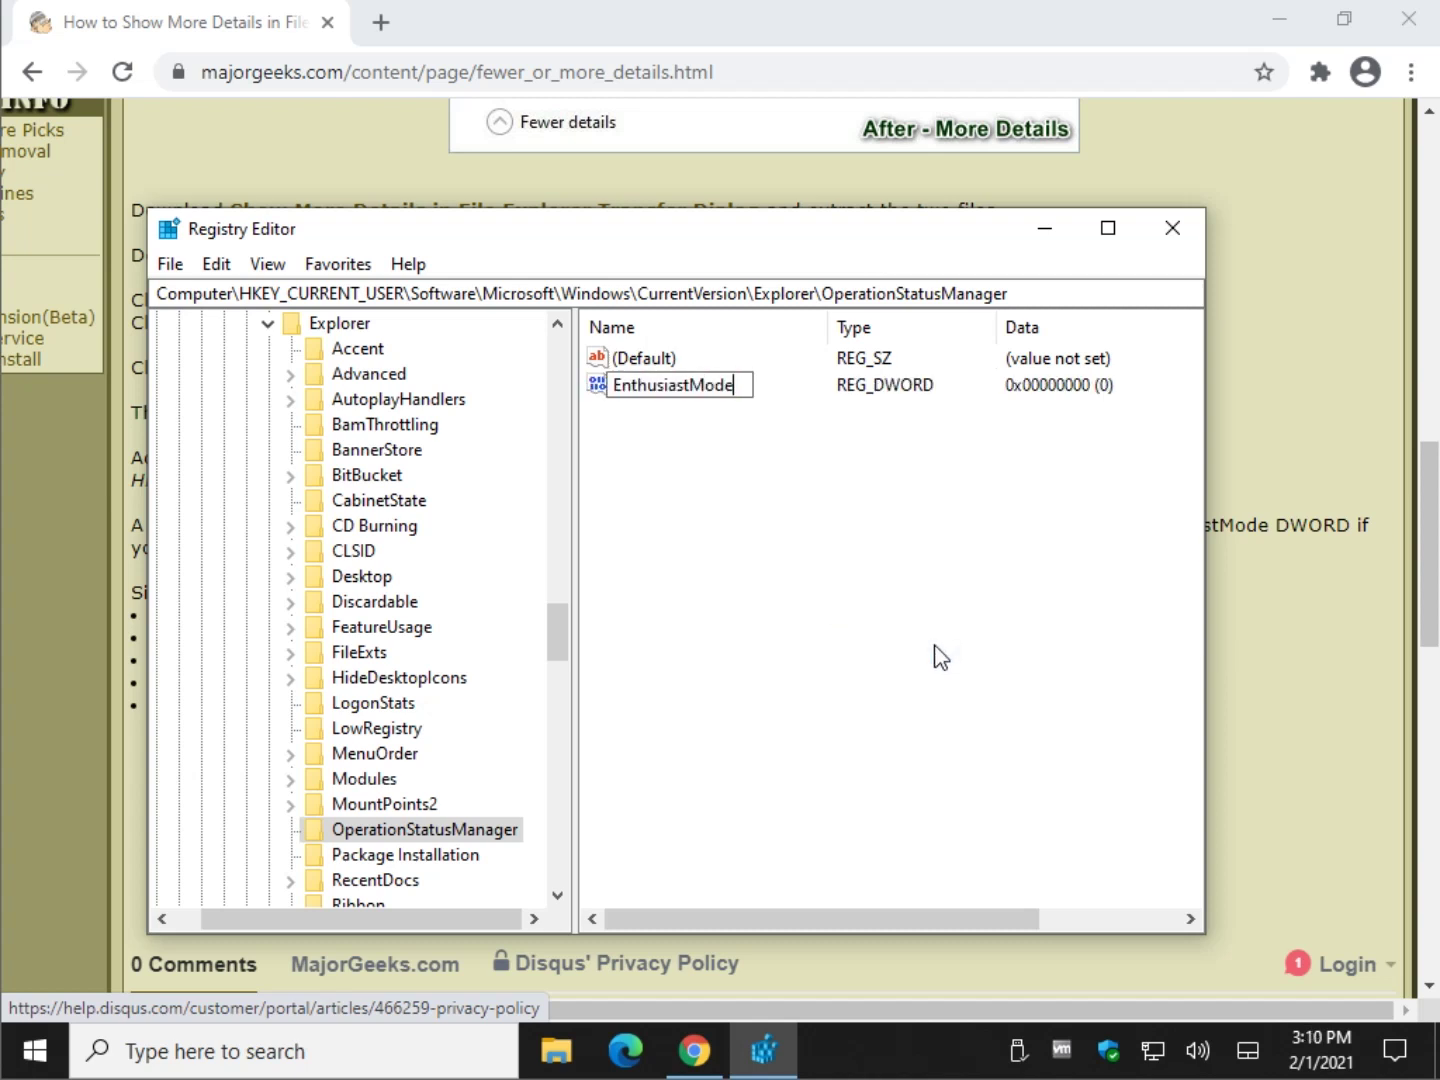
pyautogui.press('Return')
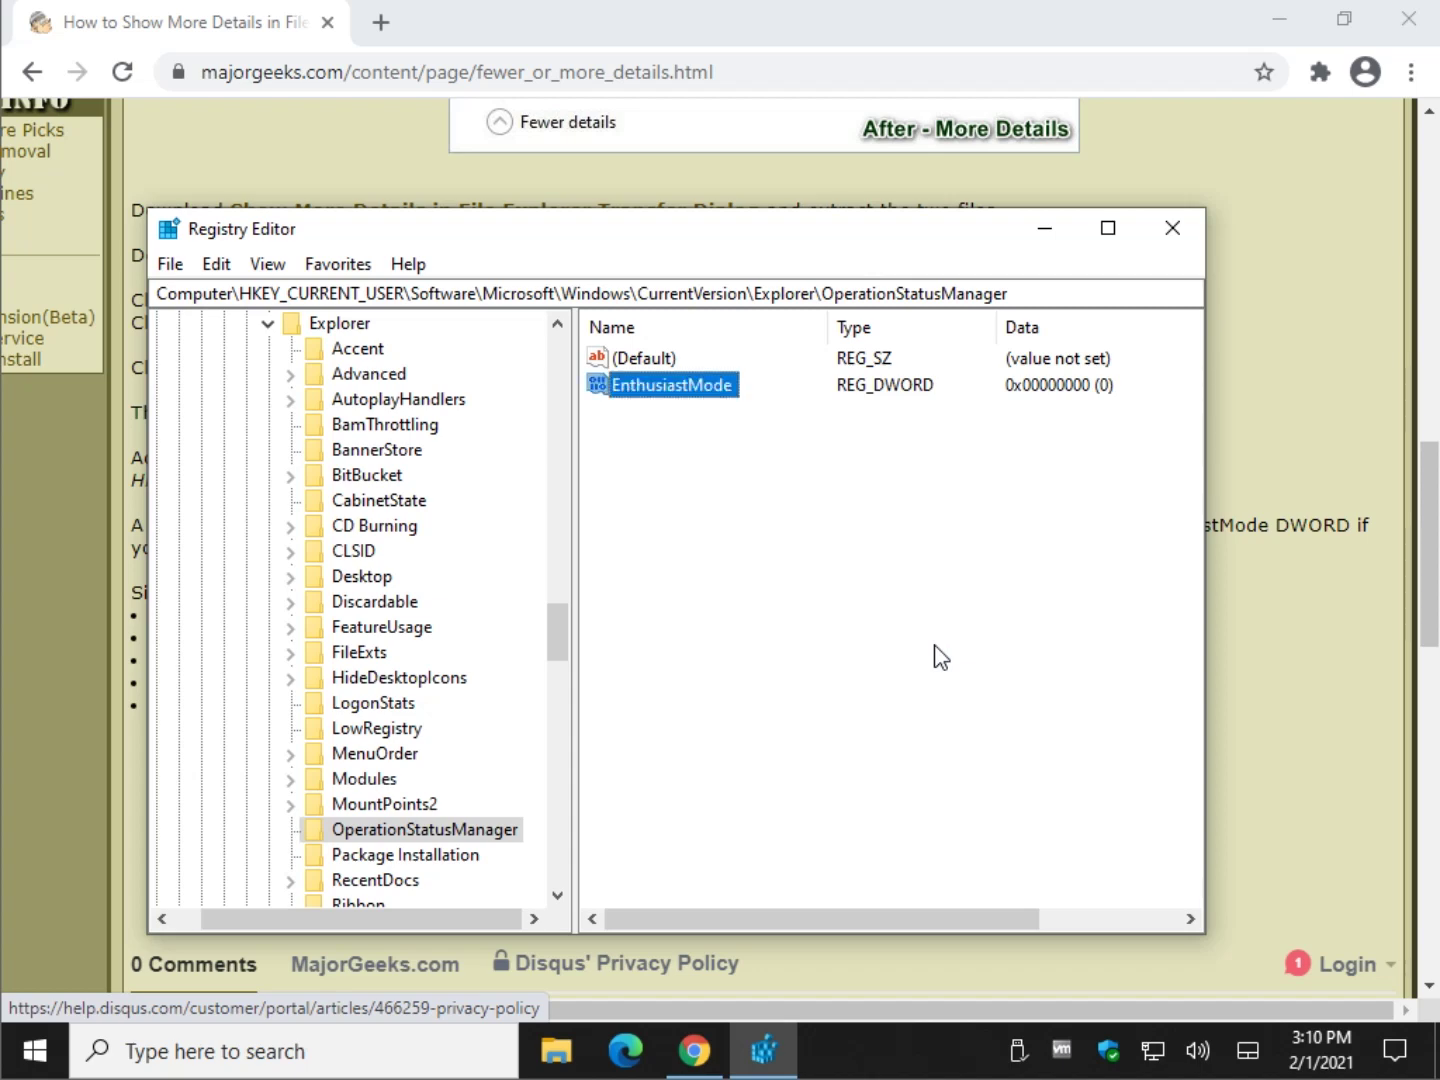
# Step: Set the EnthusiastMode value's data to 1
pyautogui.click(1256, 246)
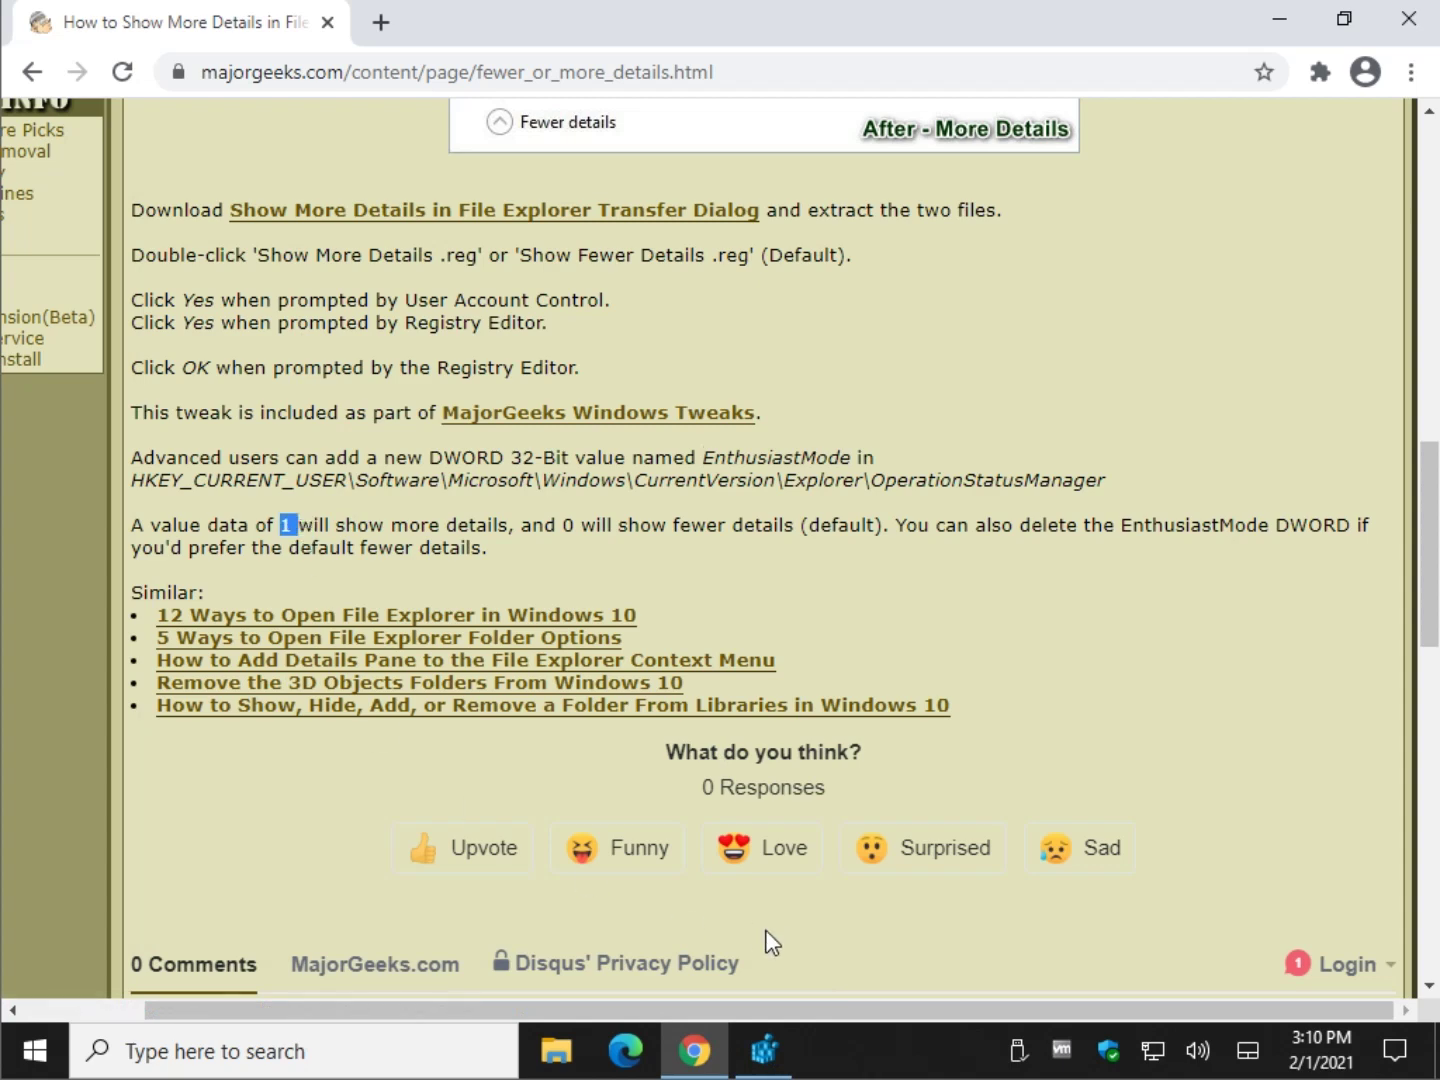
pyautogui.click(761, 1052)
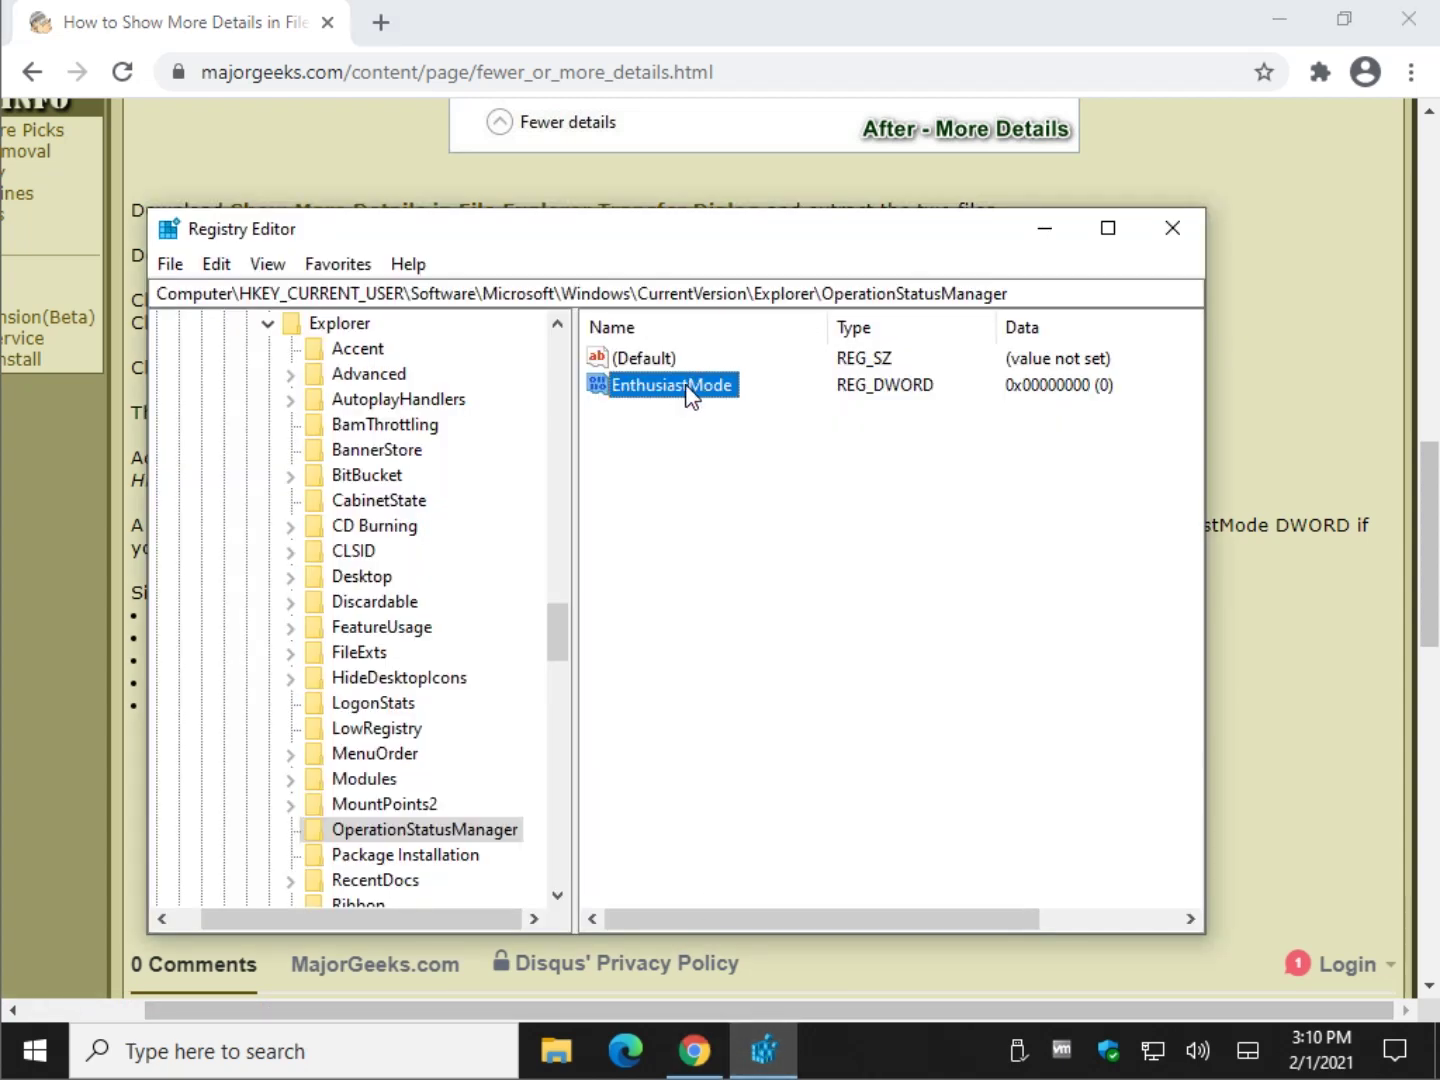
pyautogui.doubleClick(686, 386)
pyautogui.write('1')
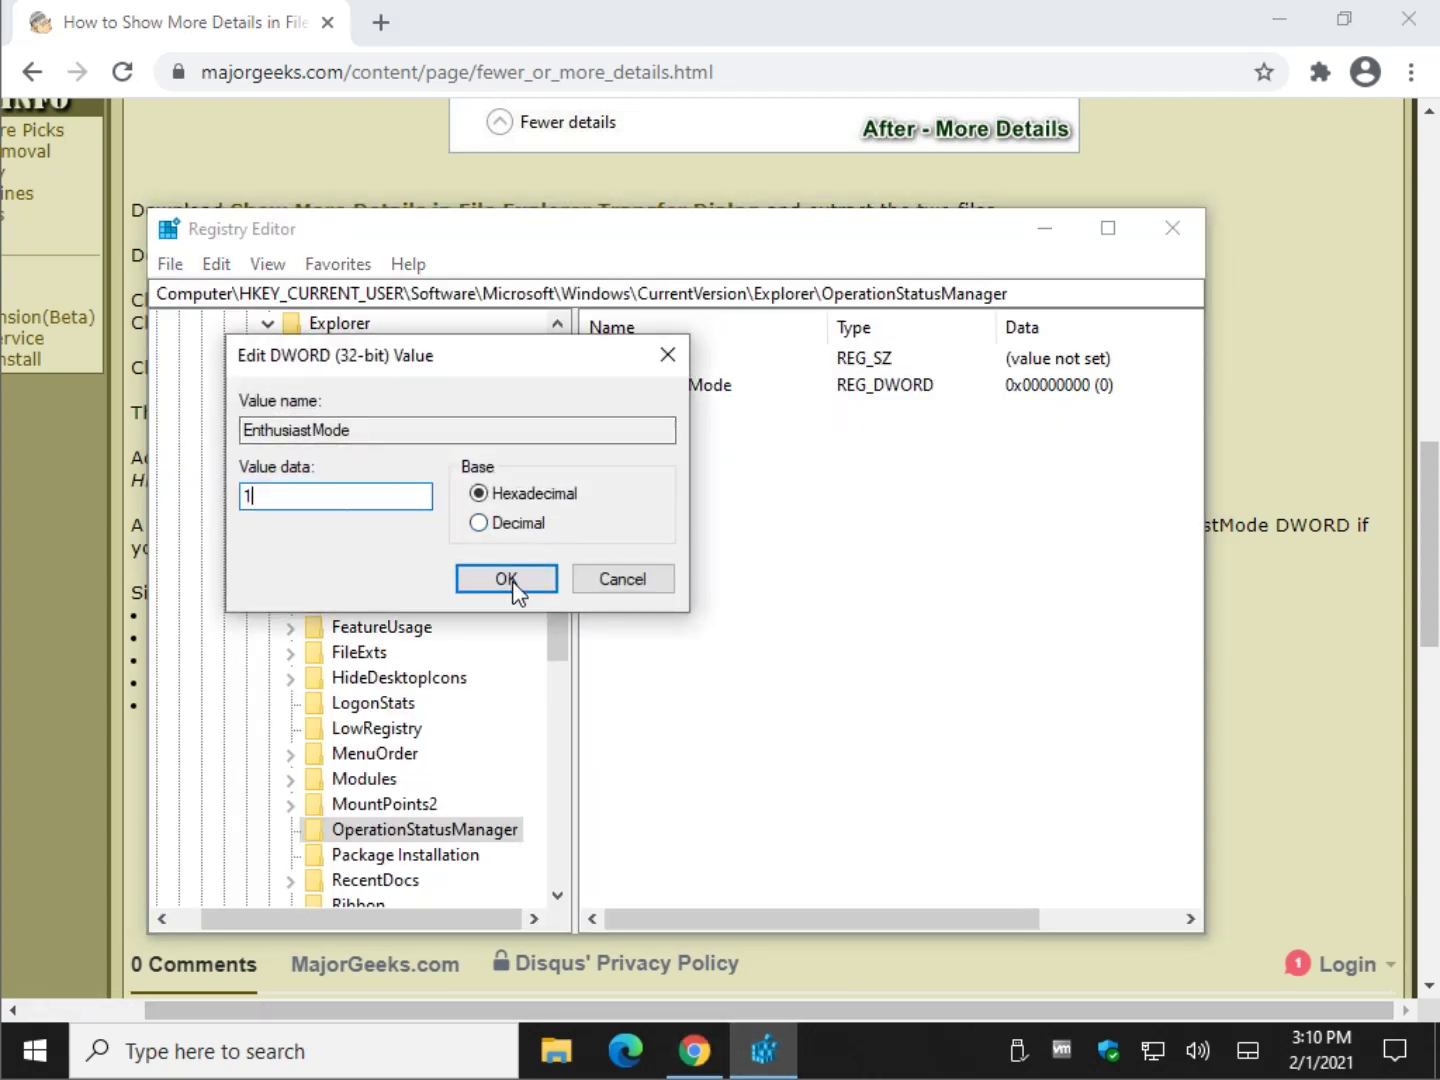
pyautogui.click(507, 580)
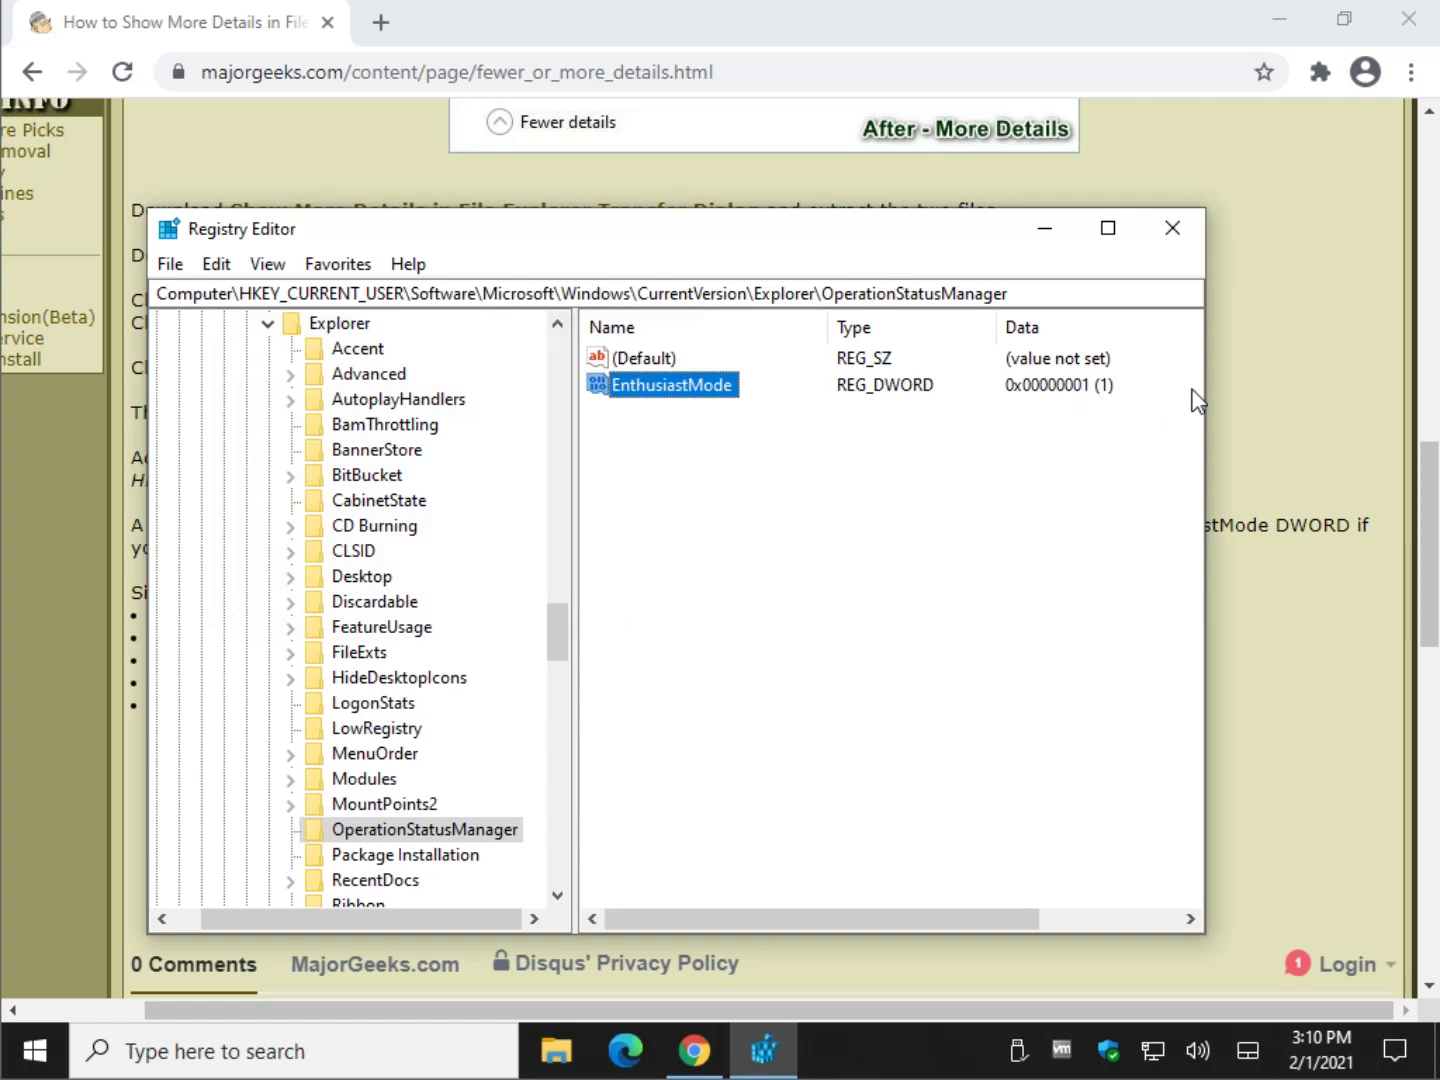
# Step: Change EnthusiastMode's data to 0, then delete the EnthusiastMode value
pyautogui.click(1292, 483)
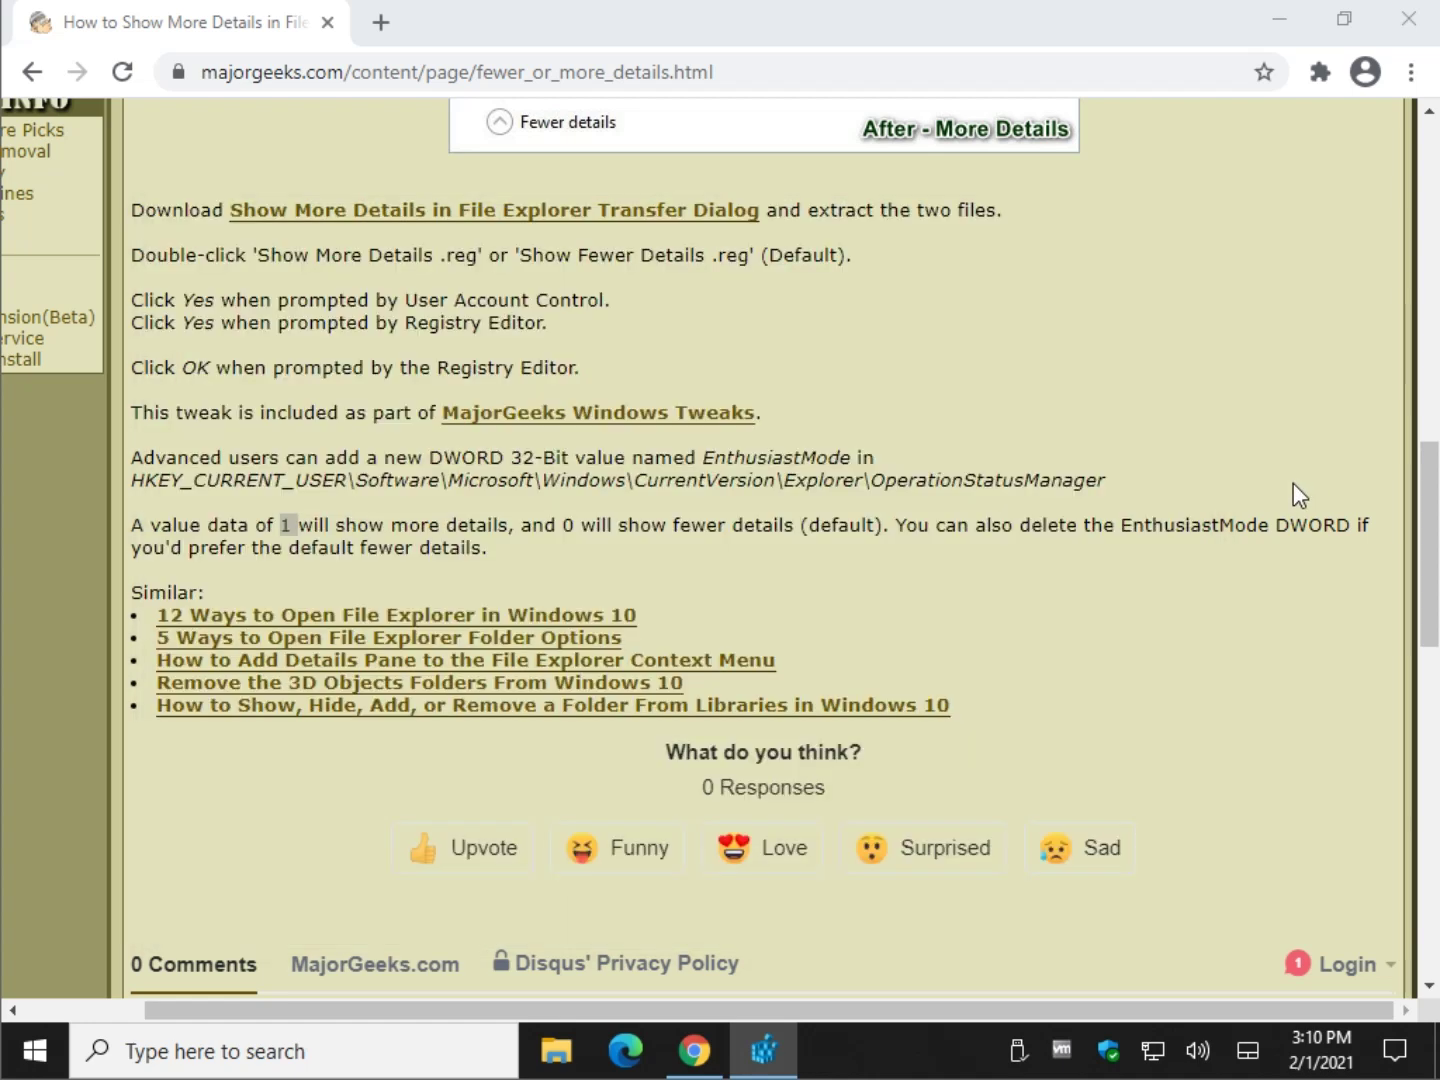
pyautogui.doubleClick(283, 525)
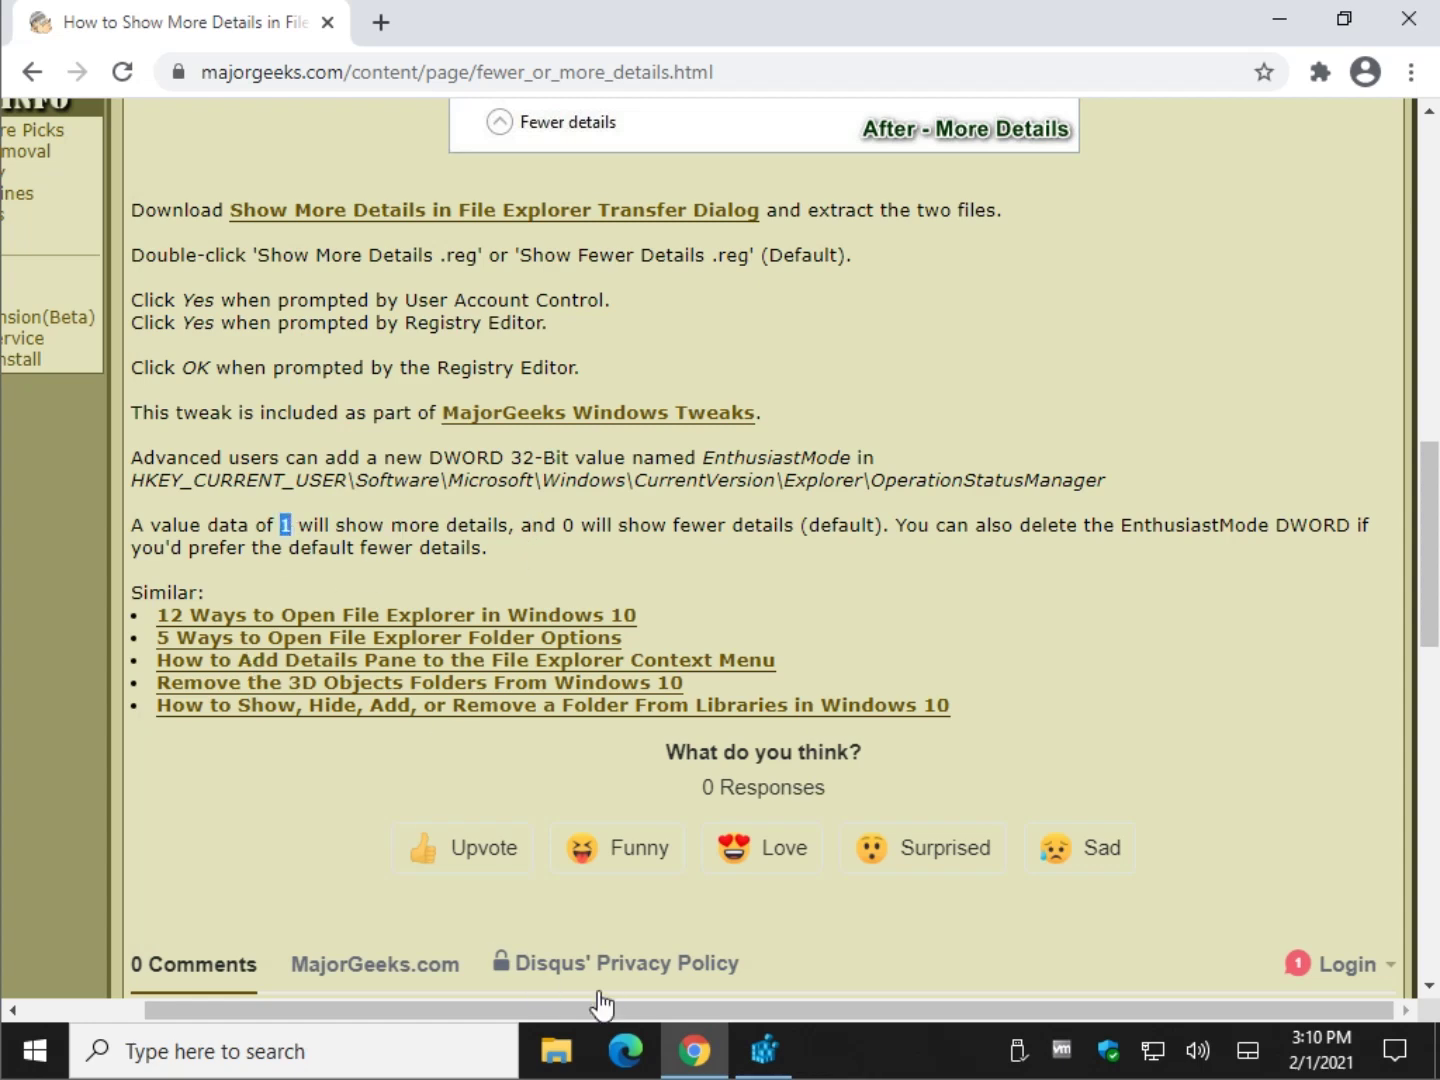
pyautogui.click(761, 1052)
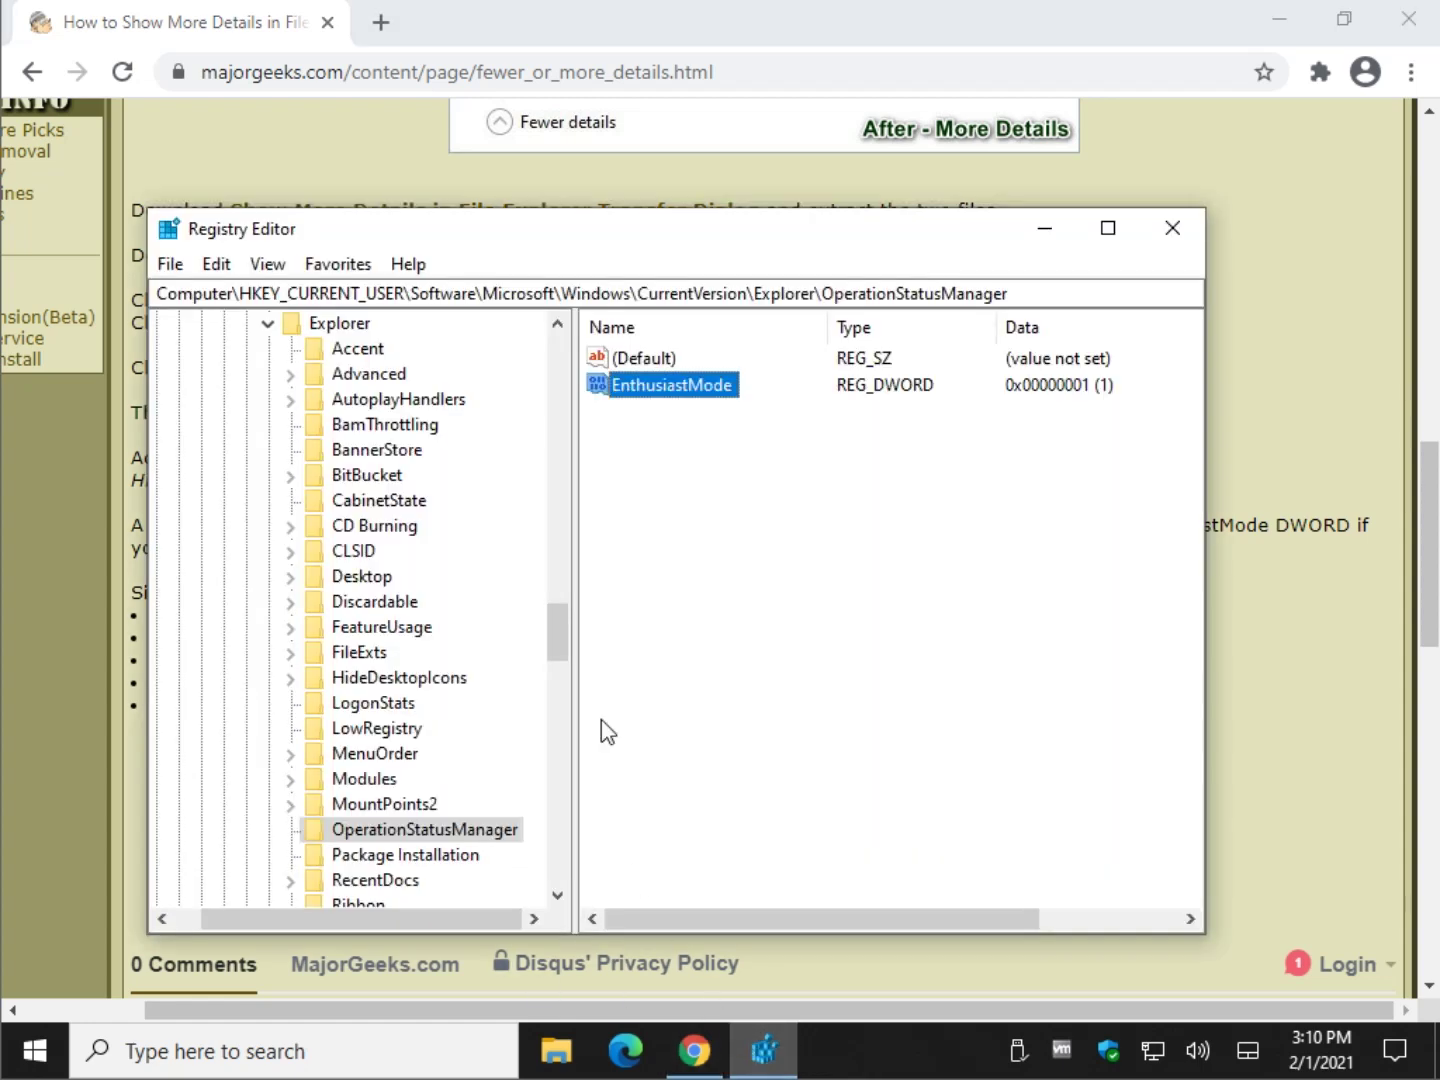
pyautogui.doubleClick(691, 387)
pyautogui.write('0')
pyautogui.click(486, 580)
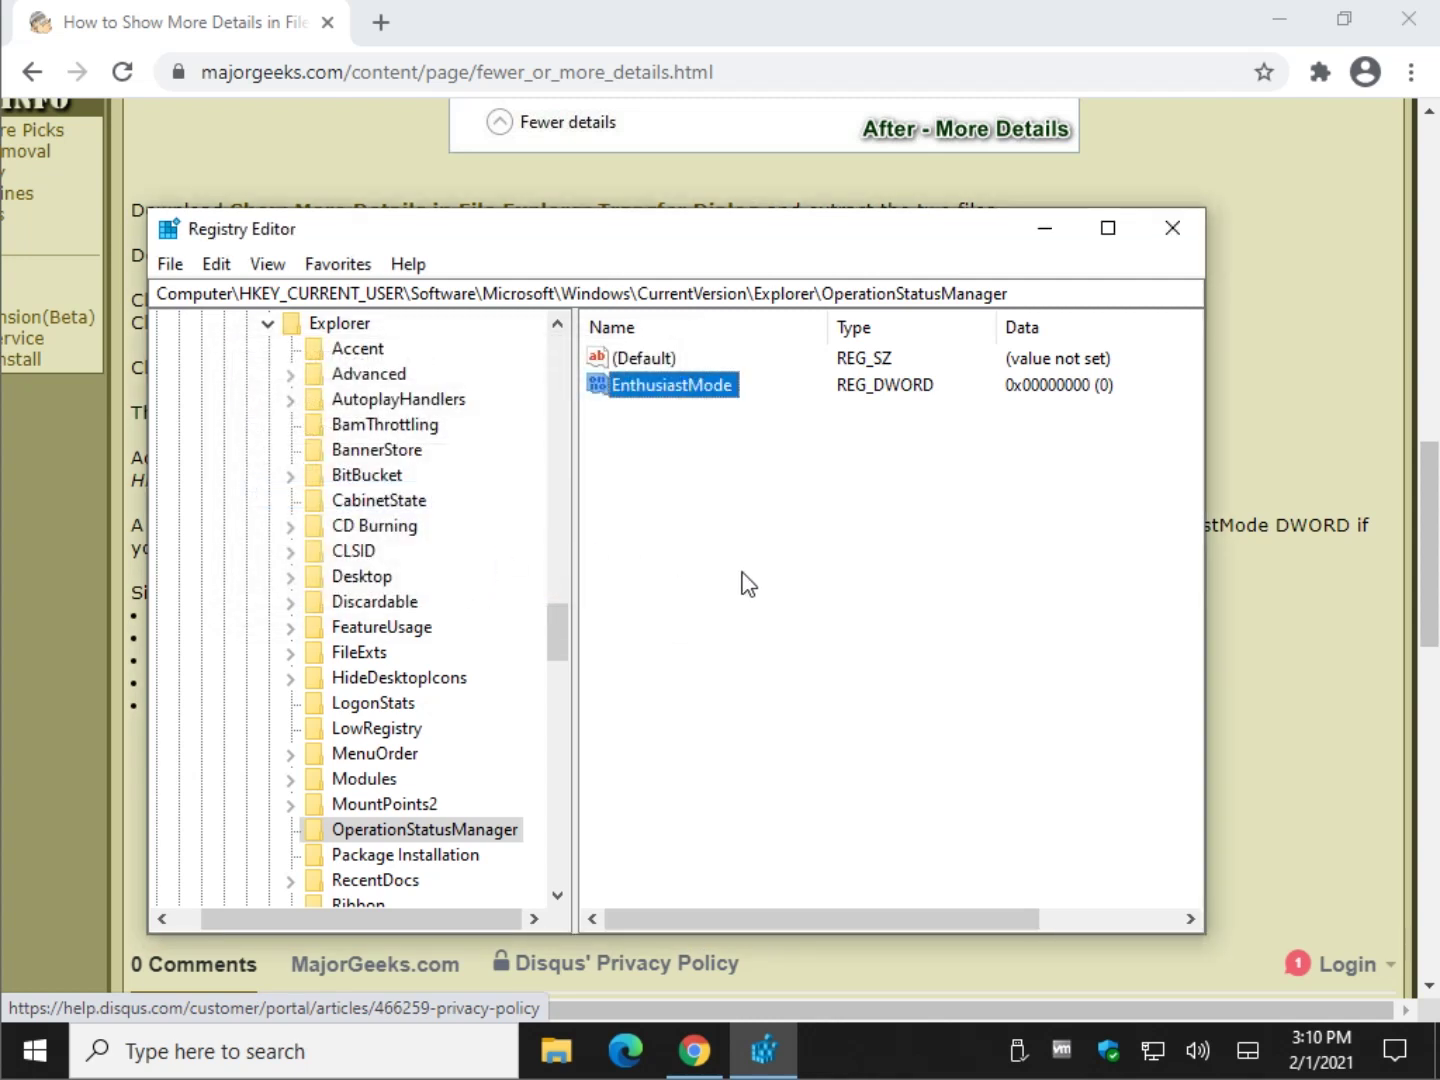
pyautogui.press('Delete')
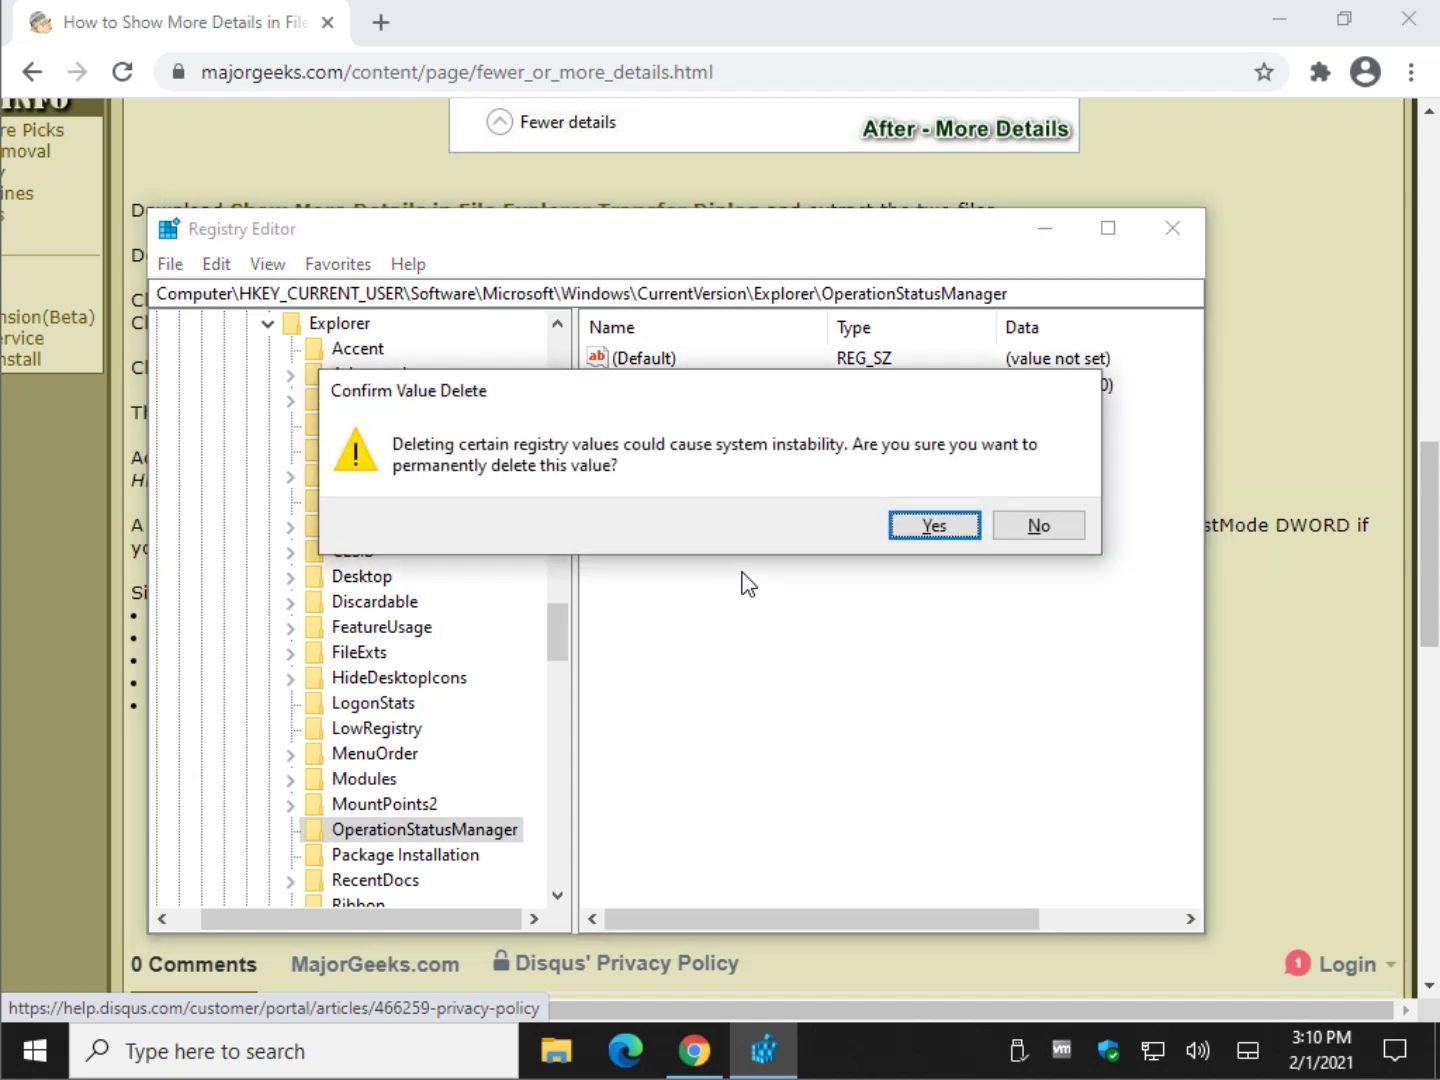
pyautogui.click(934, 527)
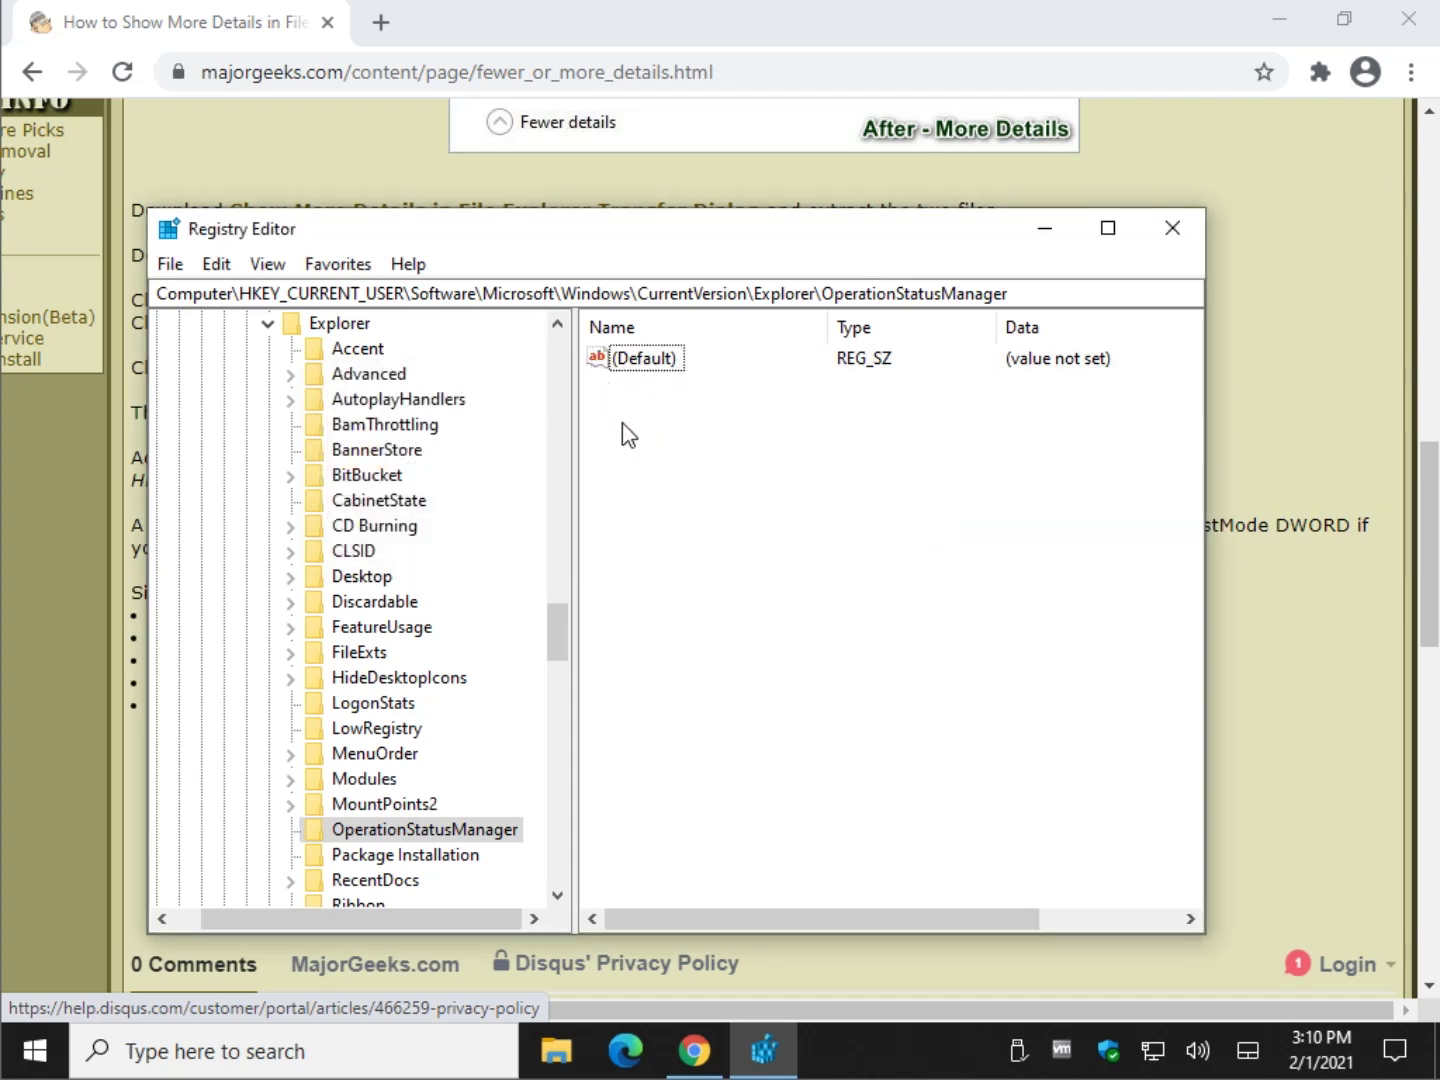
pyautogui.click(1186, 230)
pyautogui.scroll(8, 859, 572)
pyautogui.scroll(-3, 644, 722)
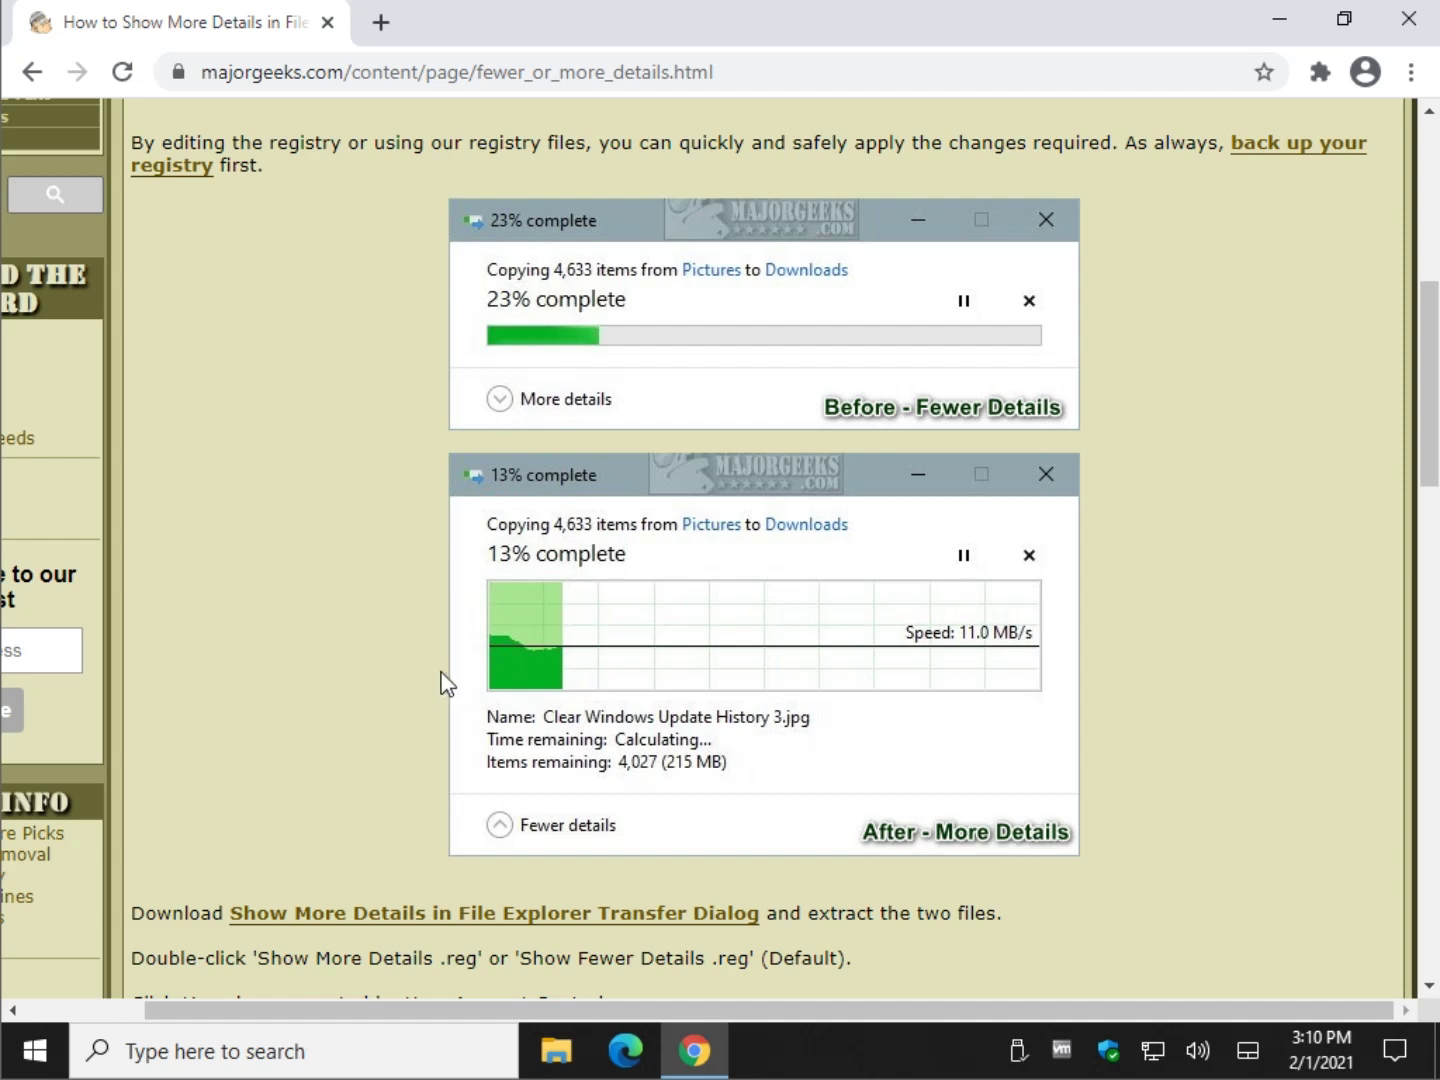
pyautogui.scroll(6, 439, 670)
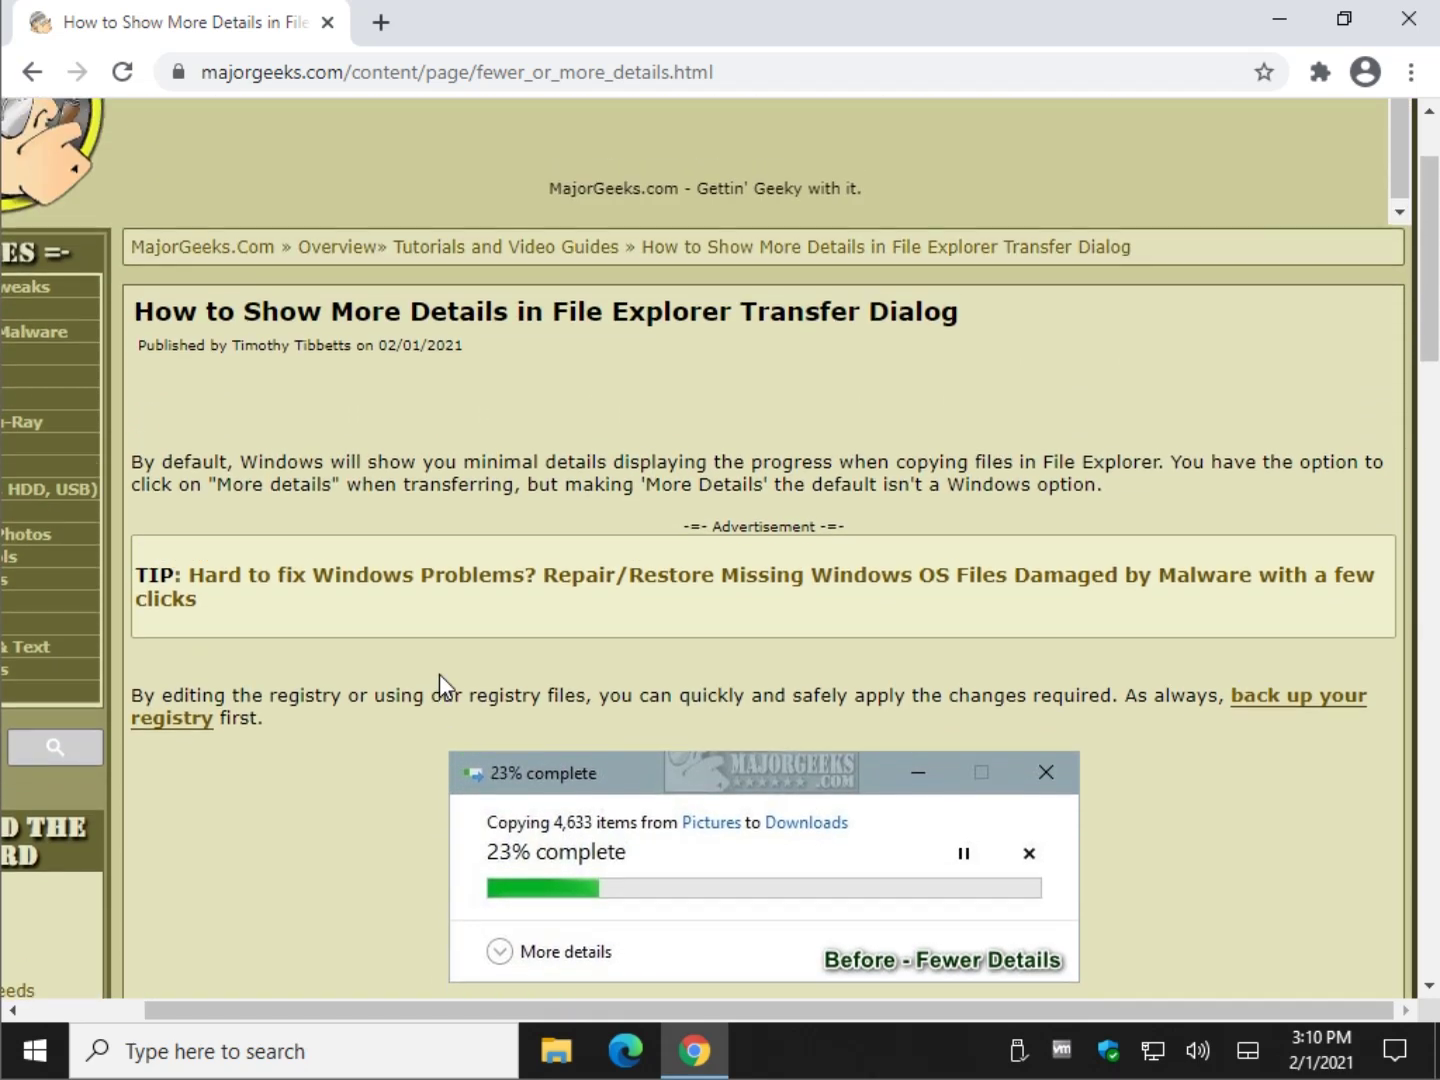
pyautogui.scroll(2, 425, 678)
pyautogui.scroll(-10, 428, 672)
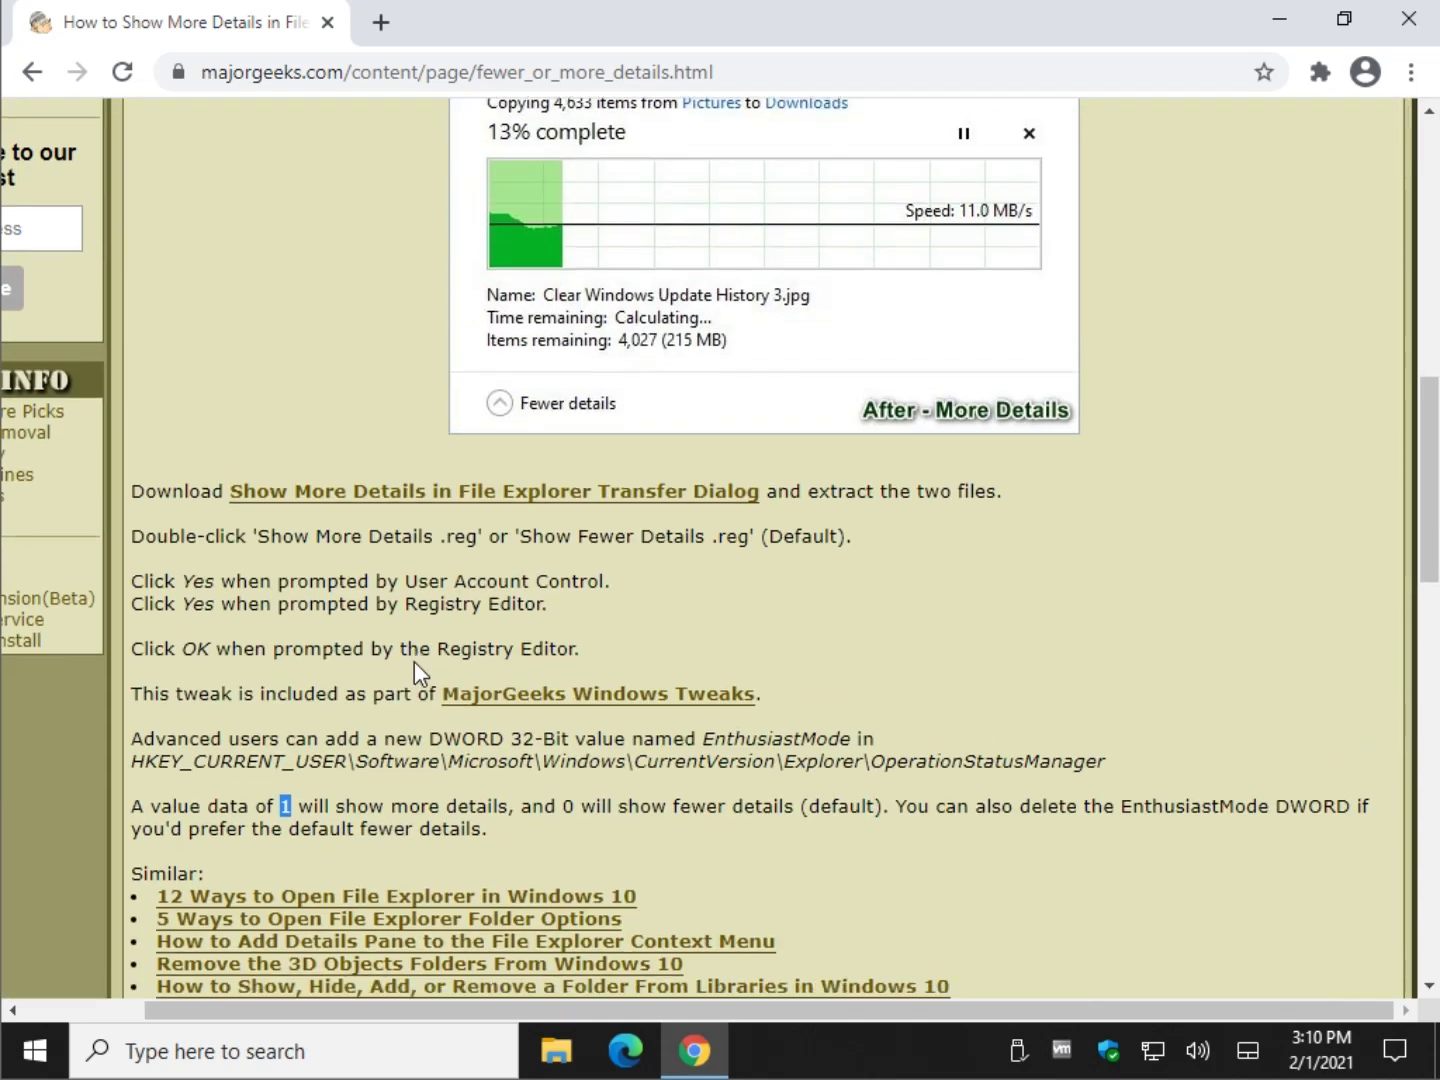
pyautogui.scroll(-3, 414, 662)
pyautogui.click(882, 509)
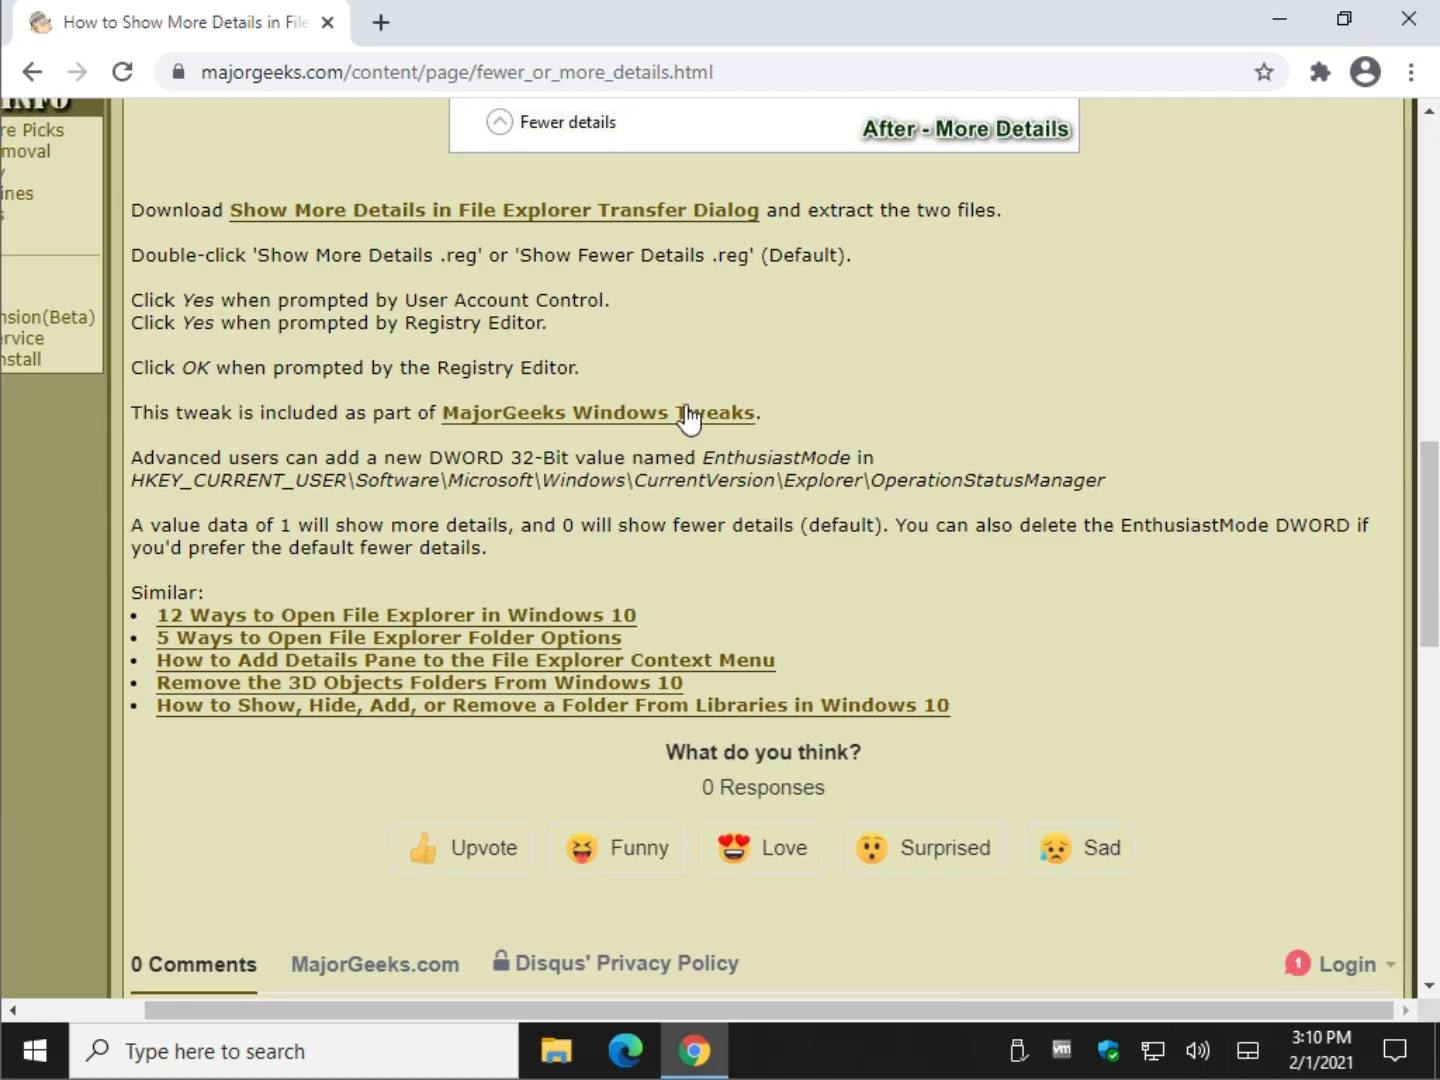
pyautogui.scroll(14, 607, 588)
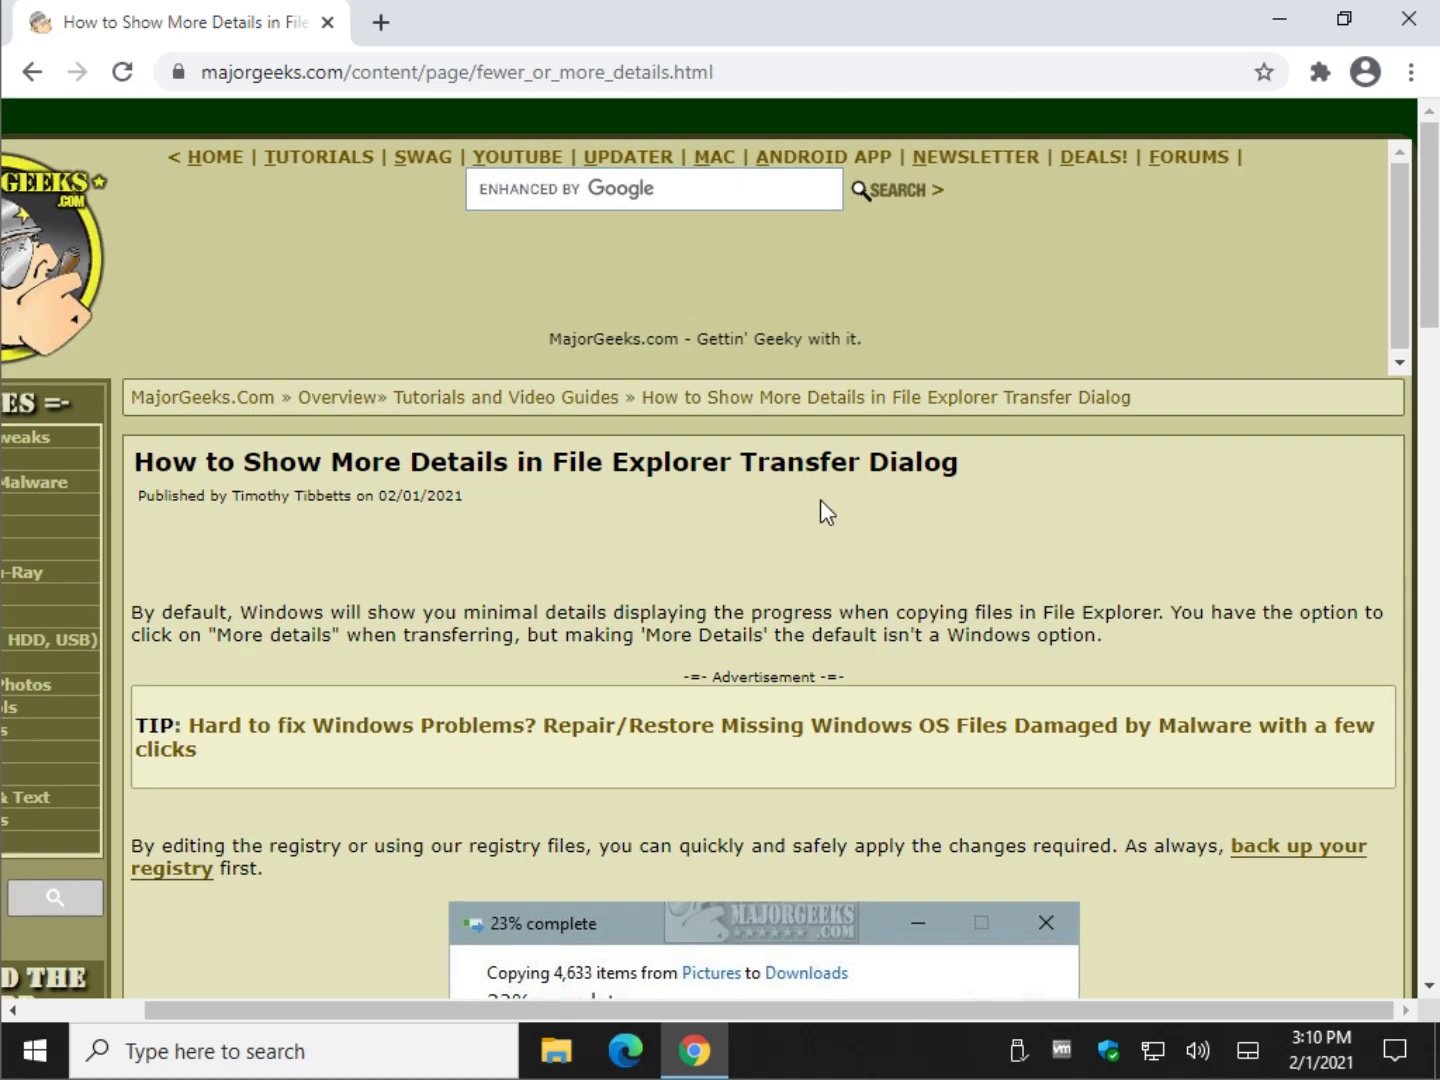